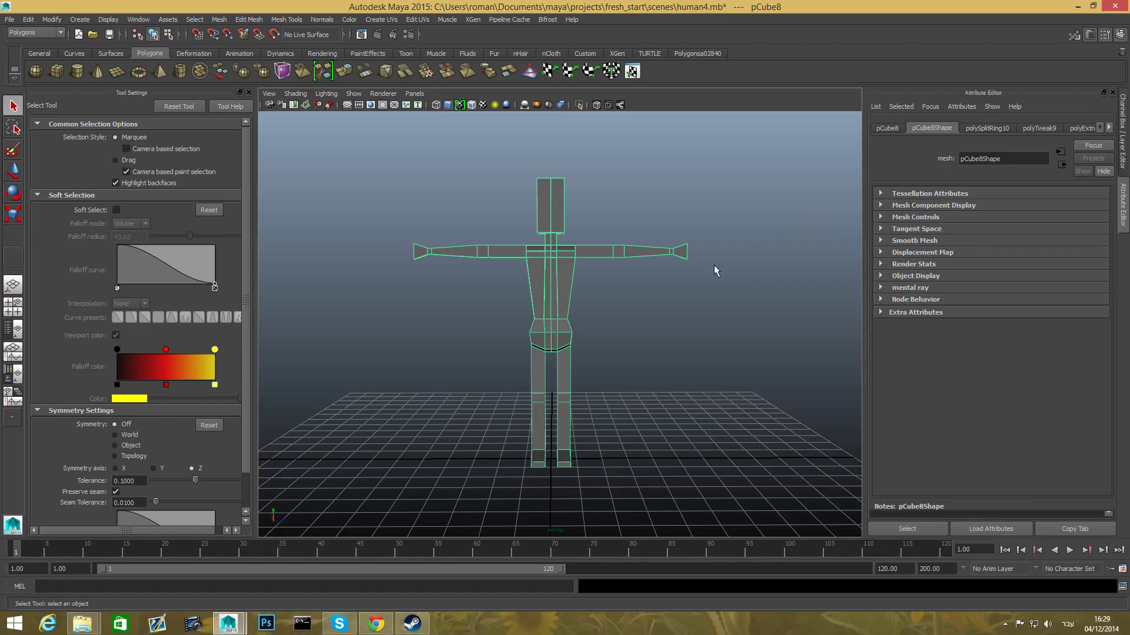
Examine the low-poly human mesh from the front, the side and close to its outstretched hand.
alt+drag(708, 277, 535, 277)
alt+right_drag(535, 278, 642, 304)
alt+drag(641, 304, 594, 356)
alt+right_drag(594, 356, 676, 386)
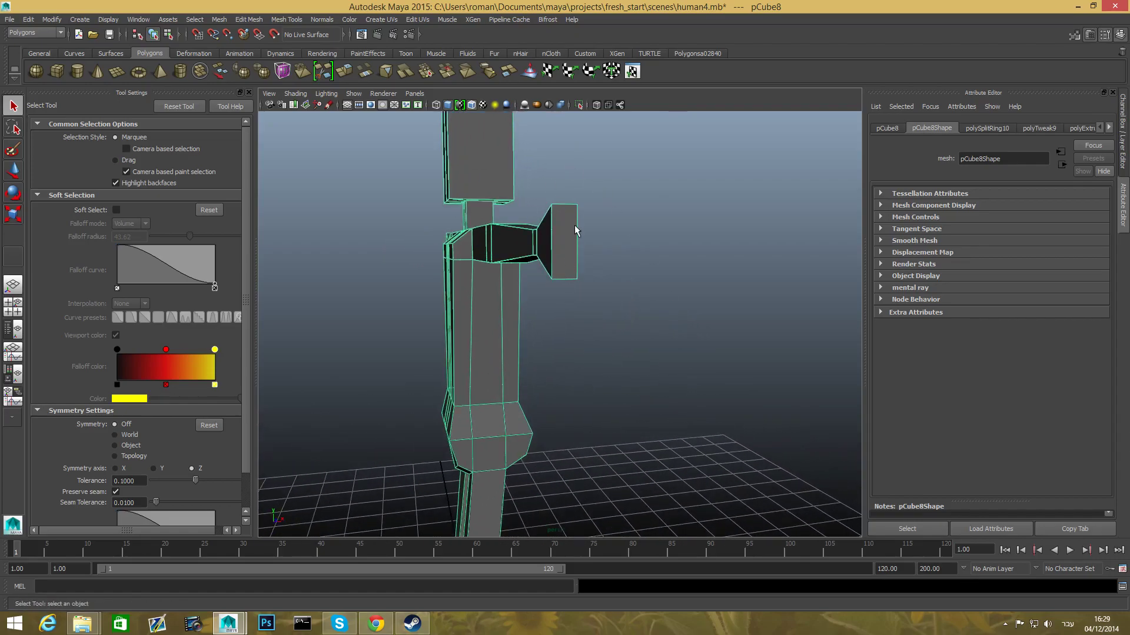
alt+drag(560, 274, 751, 295)
alt+right_drag(751, 294, 588, 306)
alt+drag(588, 306, 496, 333)
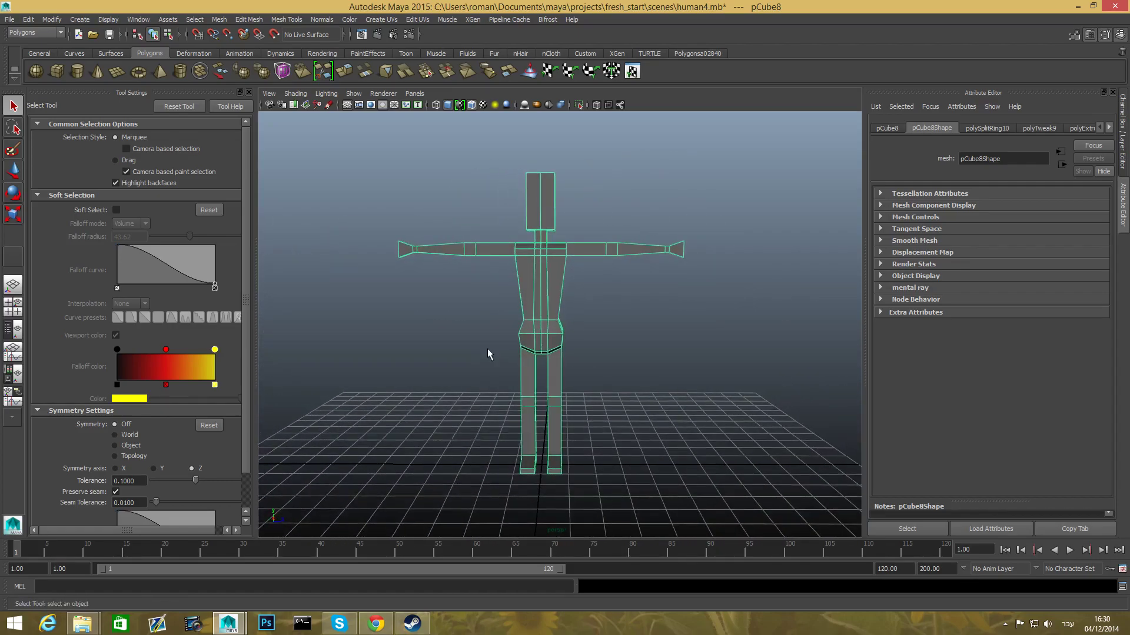
Inspect the human mesh in smooth preview from the front and return it to the unsmoothed display.
key(3)
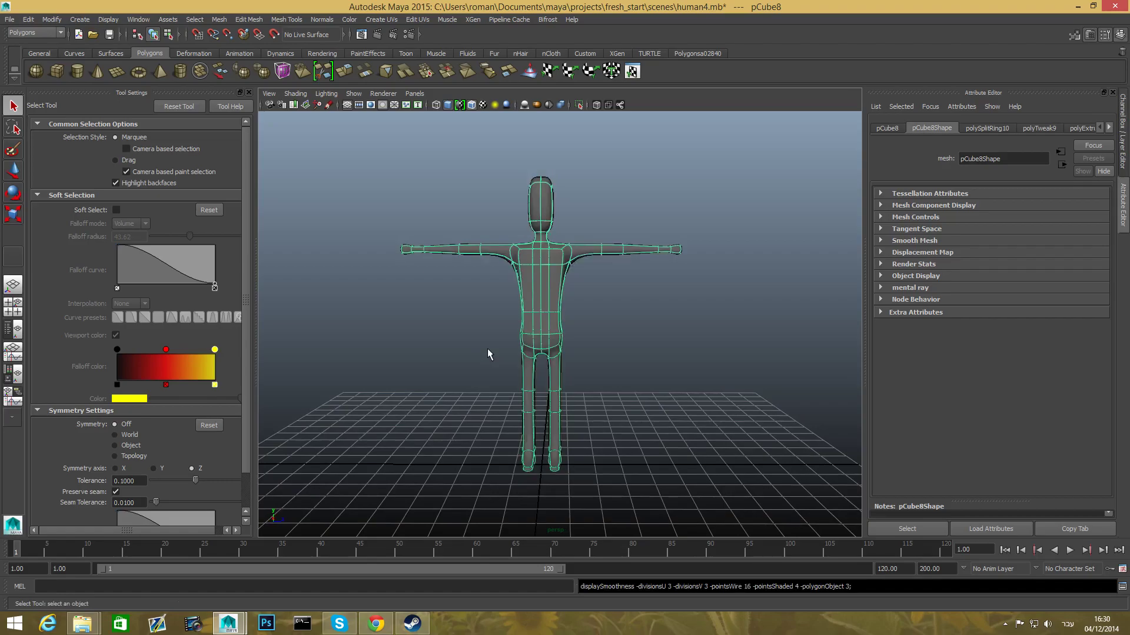
alt+drag(567, 346, 535, 332)
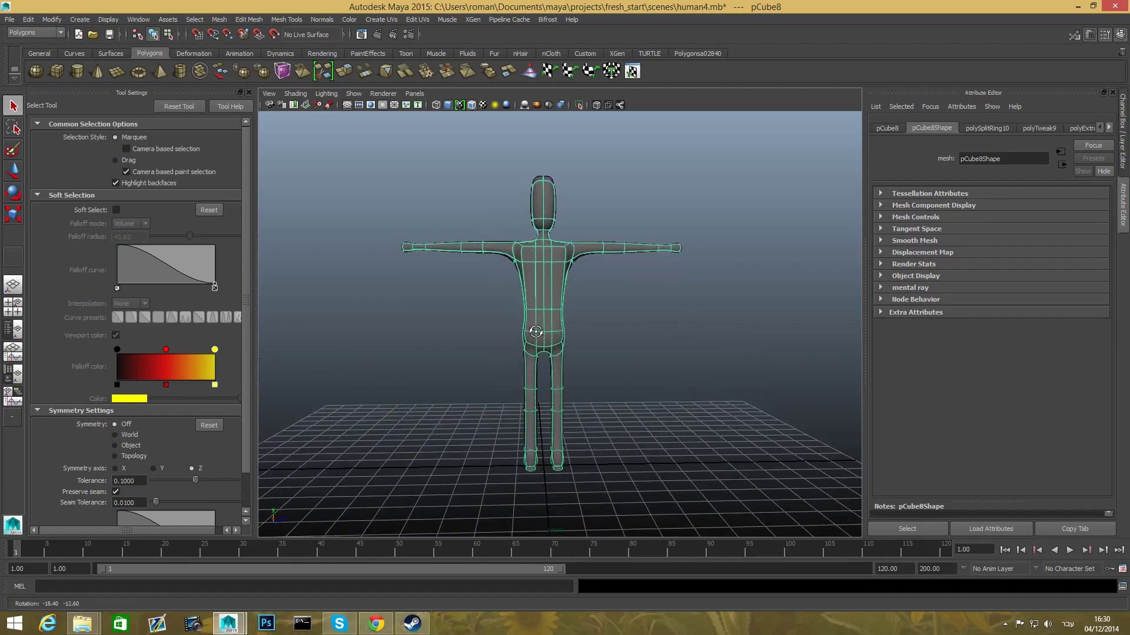
mouse_move(537, 337)
alt+right_down()
mouse_move(527, 311)
mouse_move(505, 310)
mouse_move(675, 388)
mouse_move(467, 353)
mouse_move(530, 356)
alt+right_up()
alt+drag(529, 356, 531, 288)
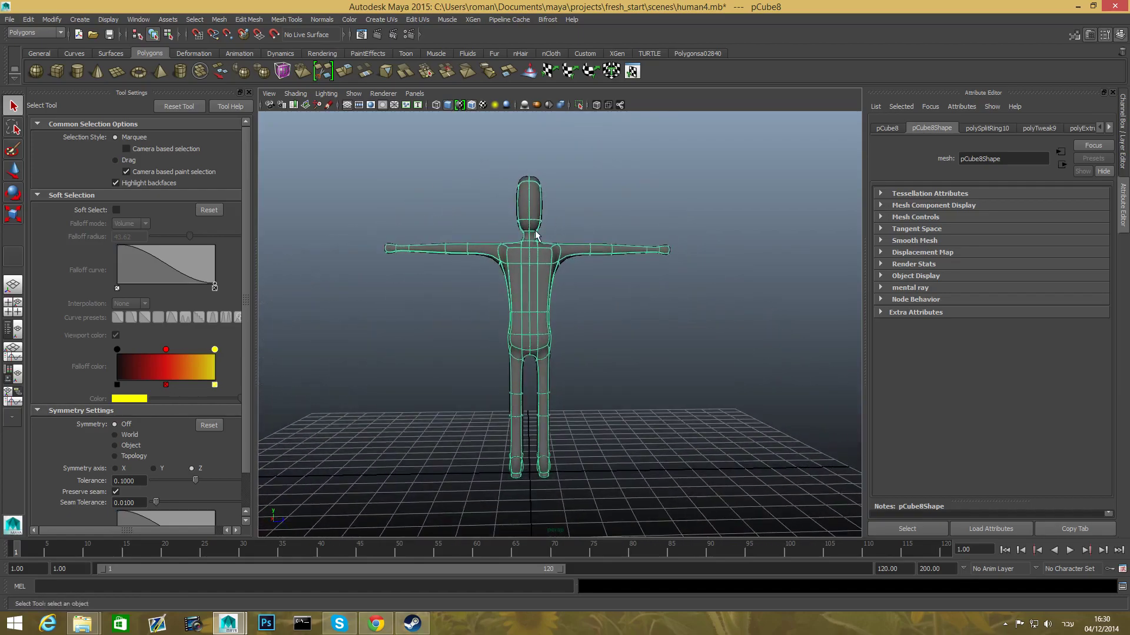
key(1)
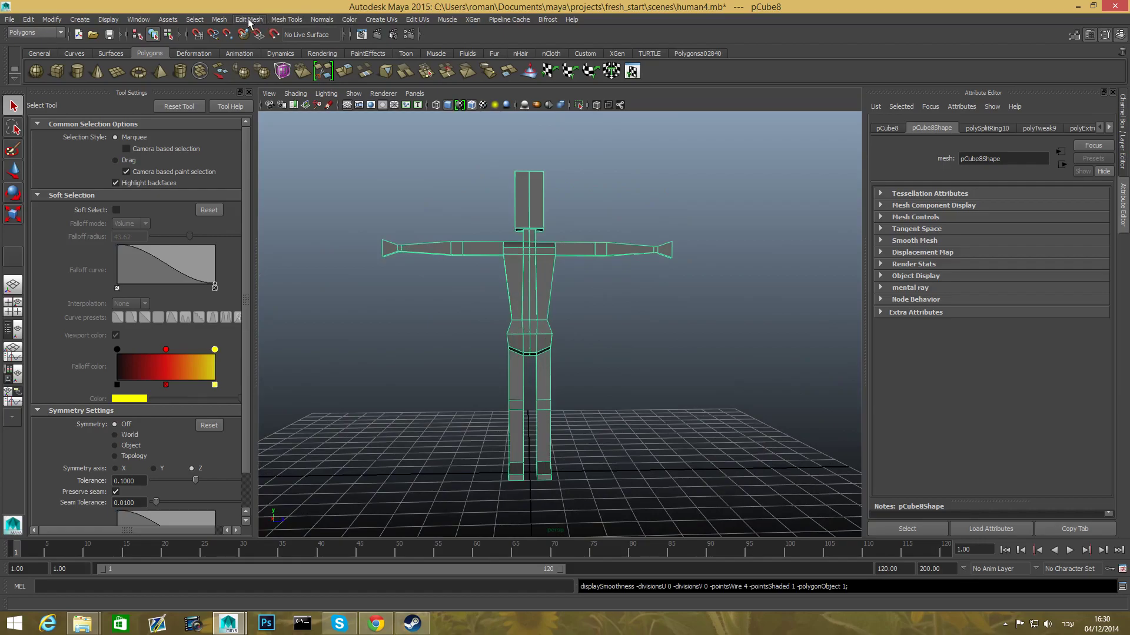
Try the Smooth operation on the whole human mesh, view it at an angle and undo it.
click(218, 20)
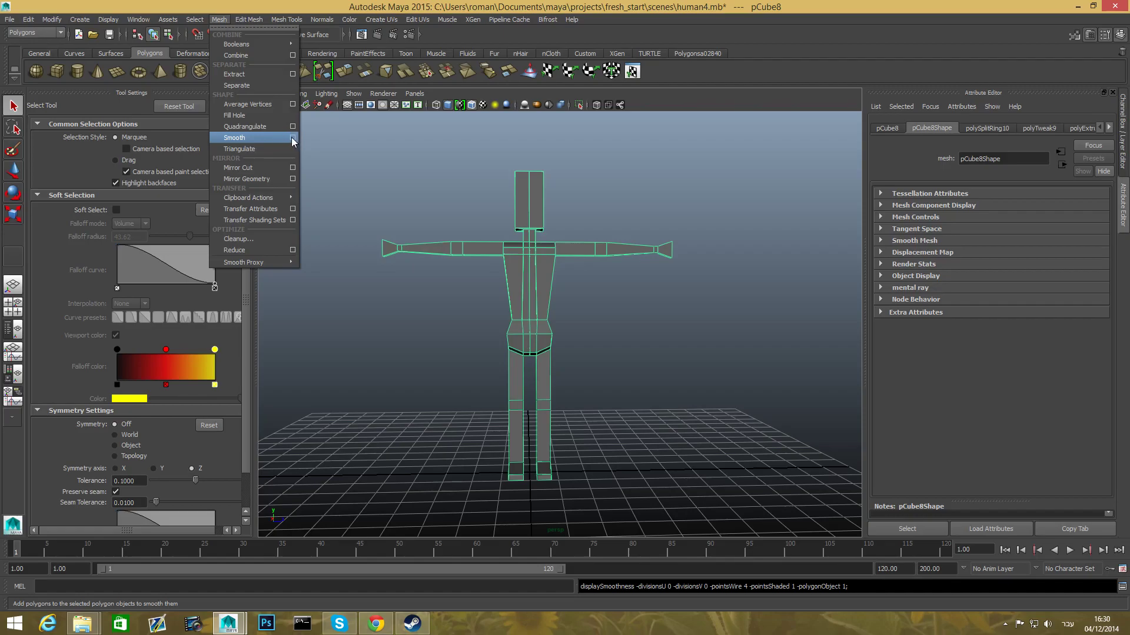
click(252, 138)
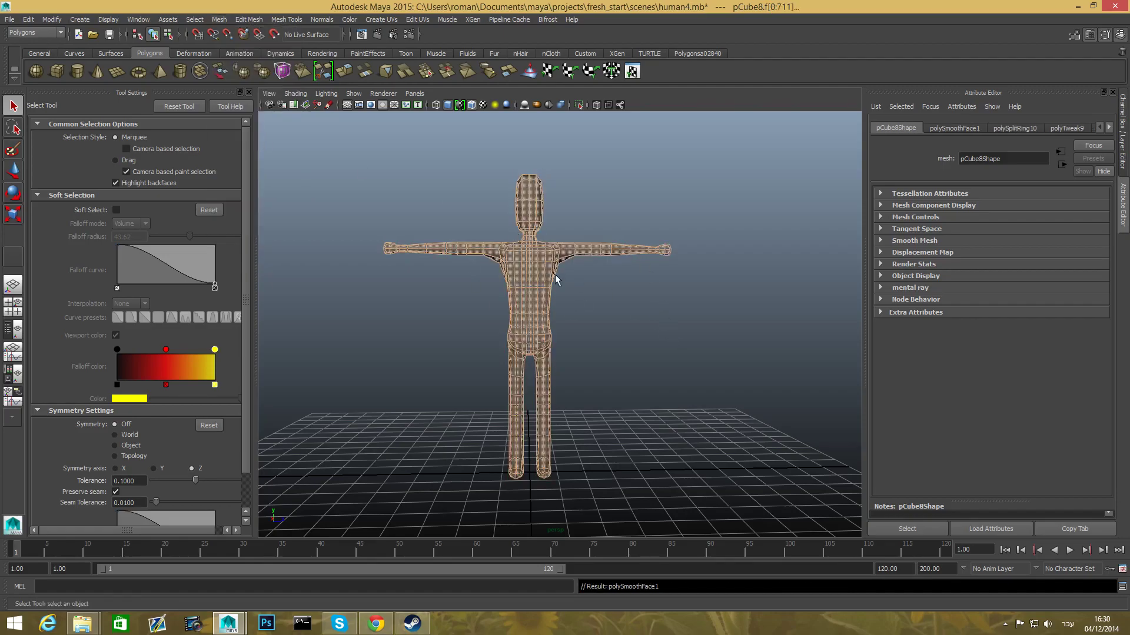
alt+drag(580, 307, 553, 318)
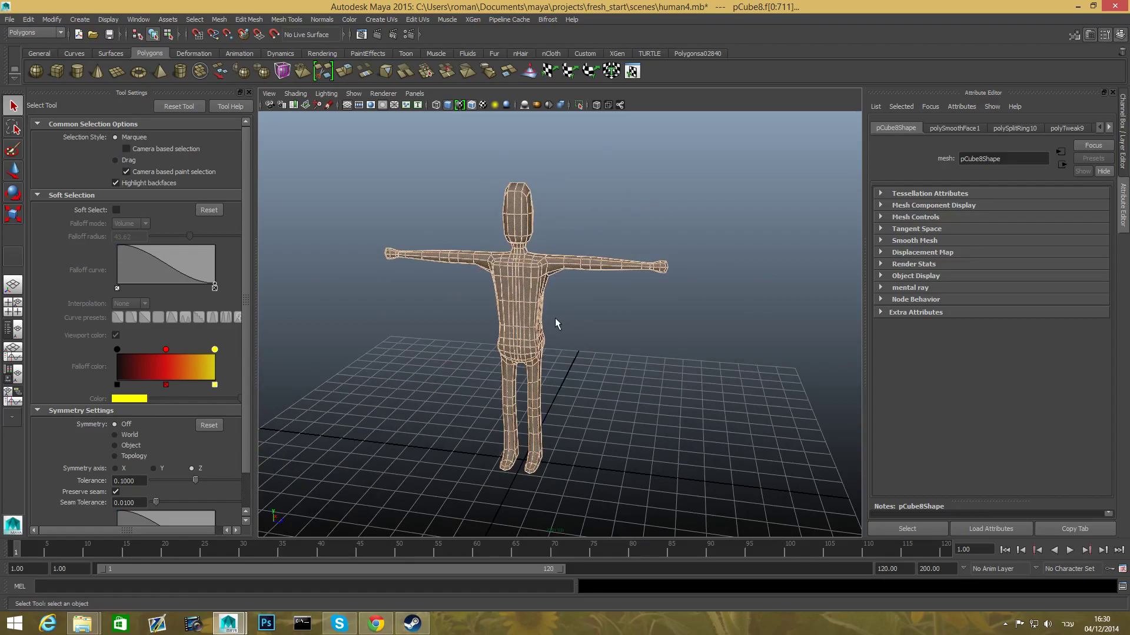
key(ctrl+z)
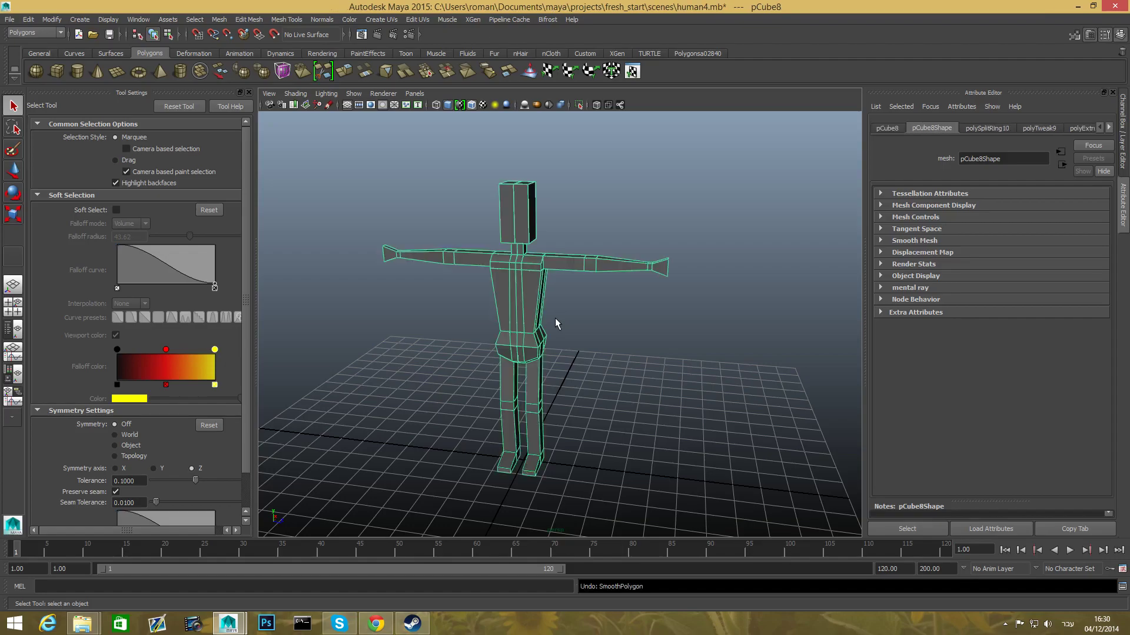
Compare the human mesh's smooth preview with its unsmoothed display from the front, ending on the unsmoothed display.
alt+drag(548, 284, 567, 271)
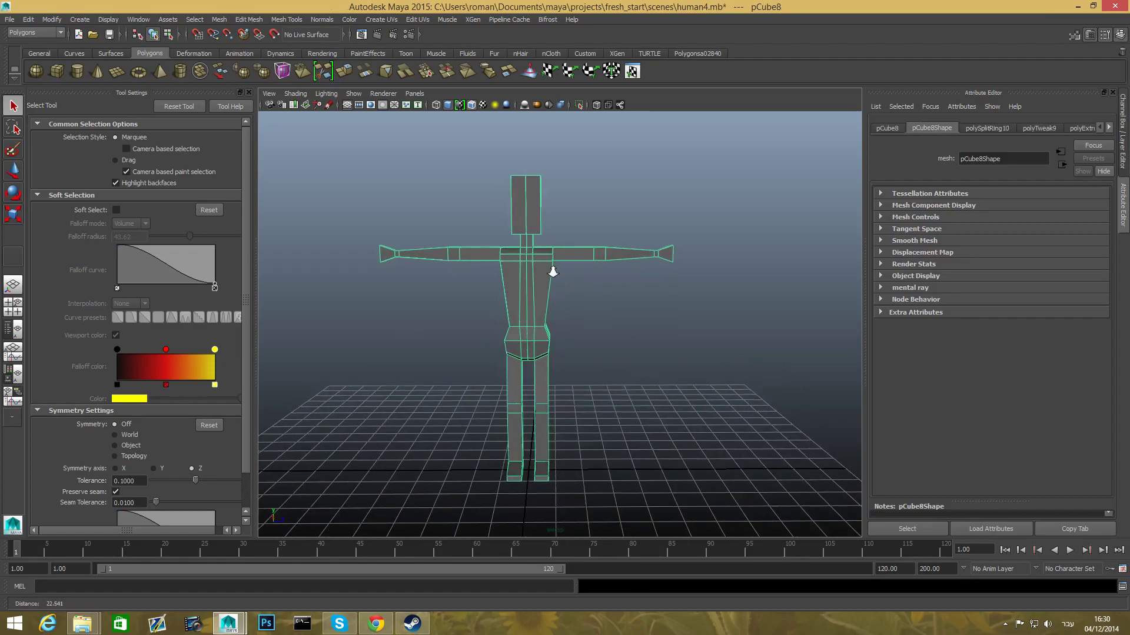
alt+right_drag(551, 267, 619, 300)
alt+drag(592, 391, 602, 397)
alt+middle_drag(579, 310, 623, 401)
alt+right_drag(625, 386, 560, 370)
key(3)
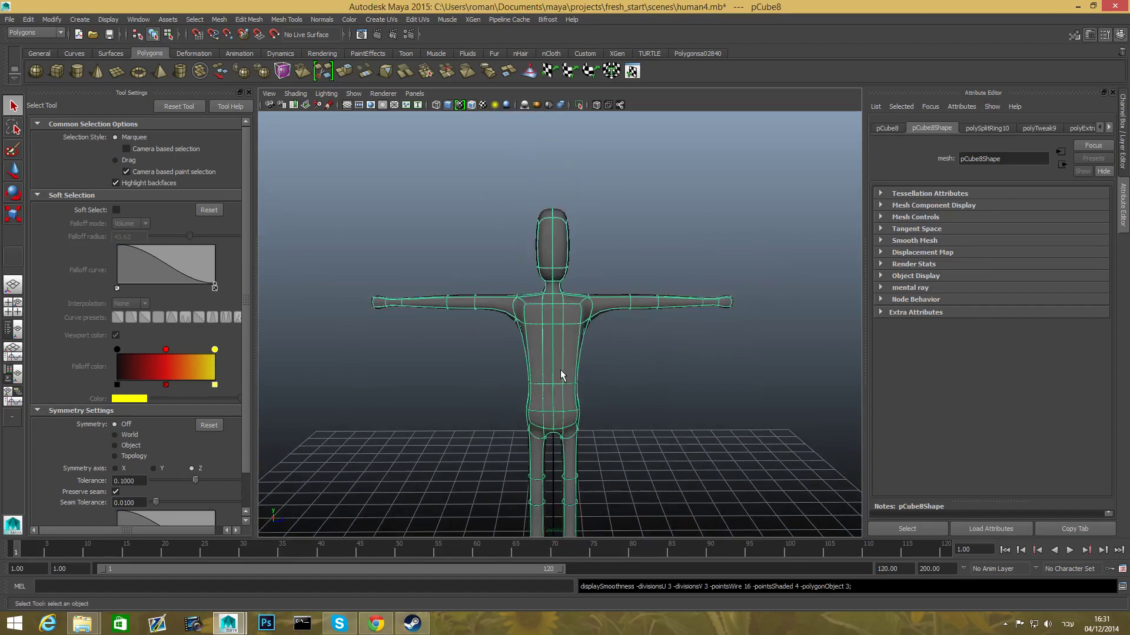
mouse_move(580, 351)
alt+mouse_down()
mouse_move(467, 346)
mouse_move(584, 351)
alt+mouse_up()
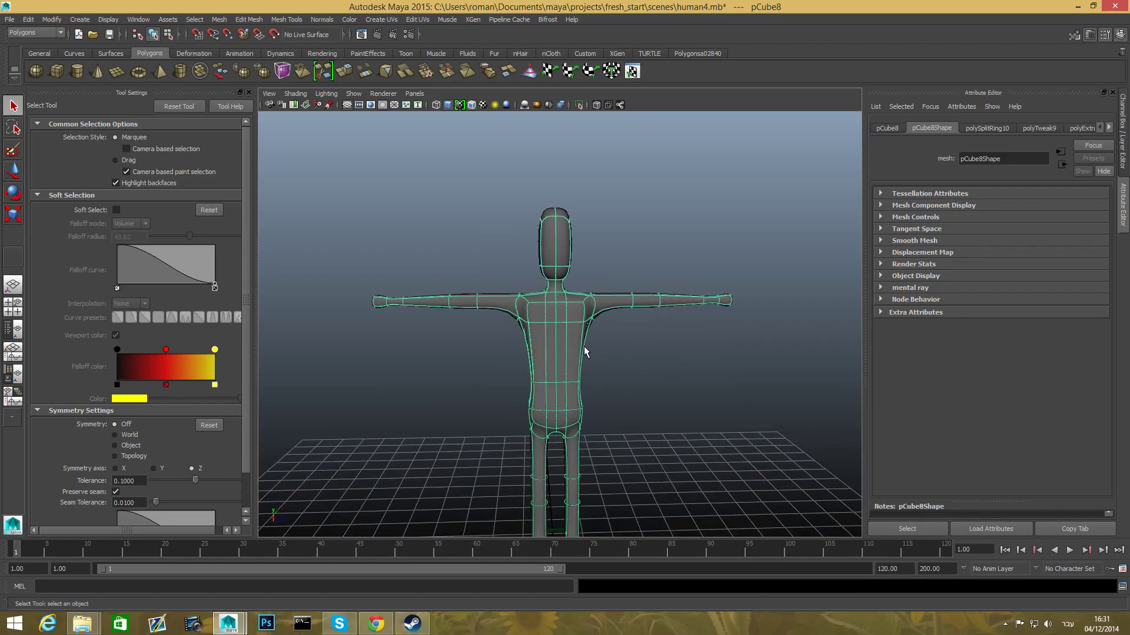
key(1)
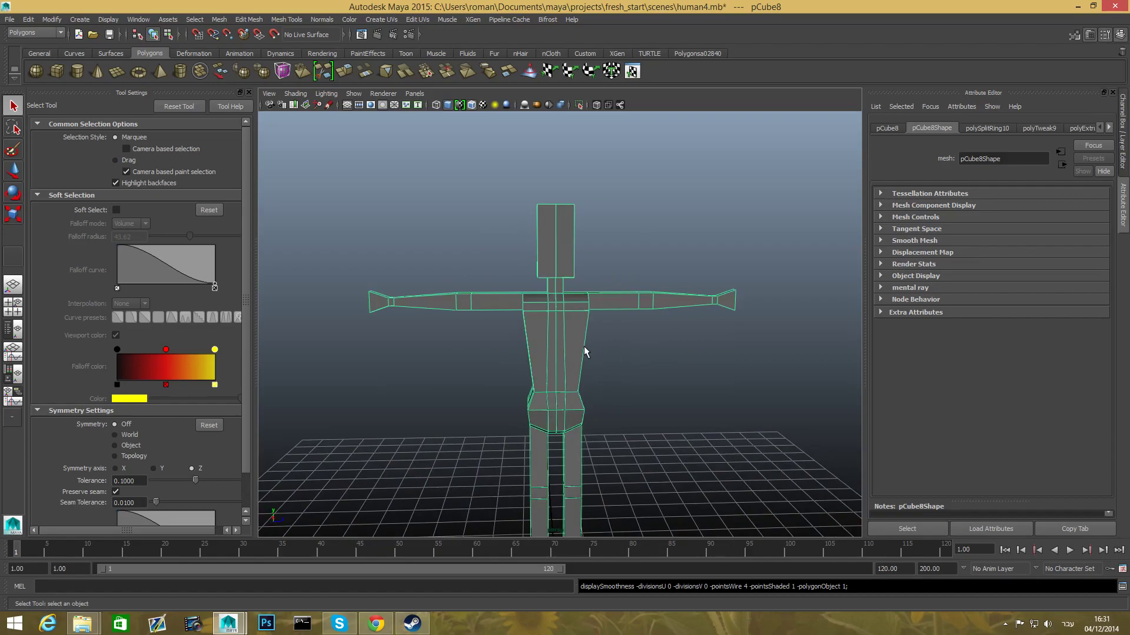
key(3)
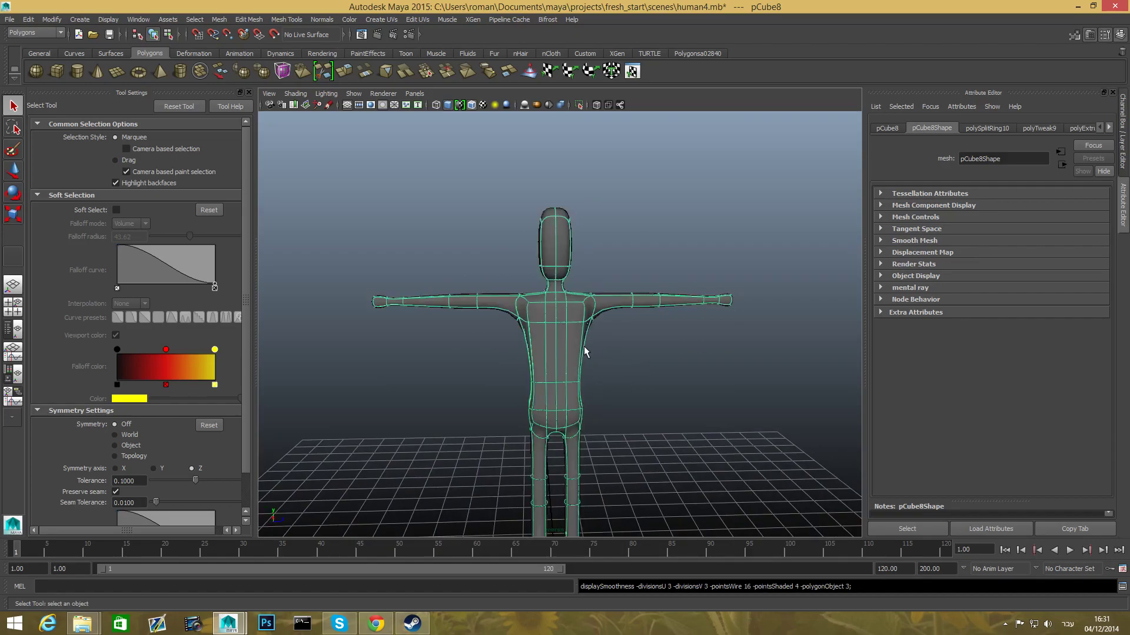
key(1)
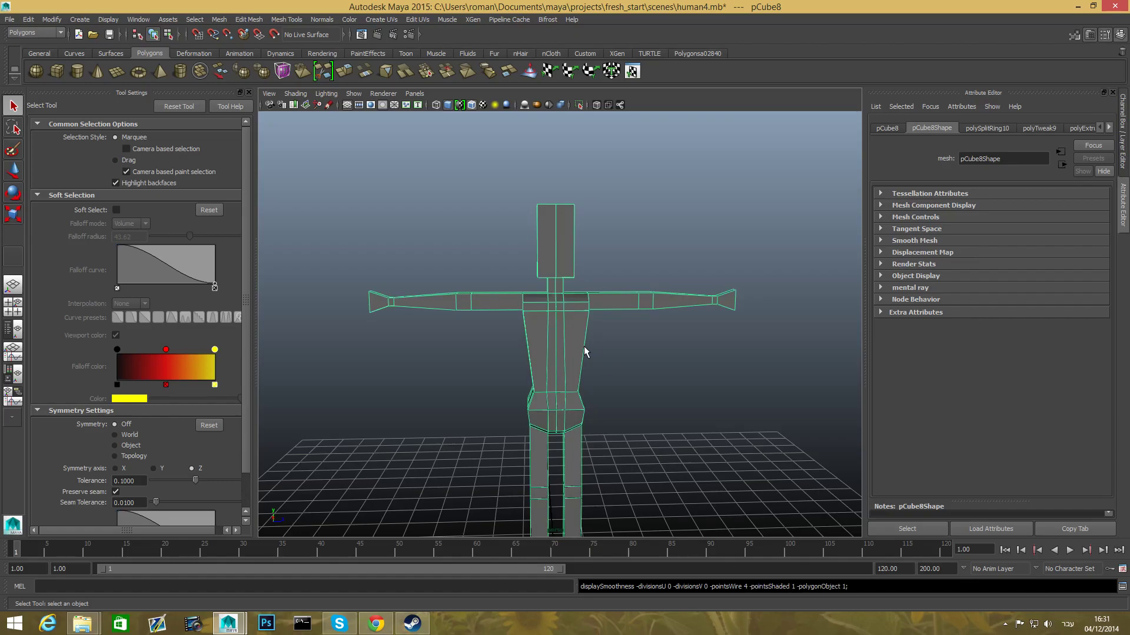
Inspect the smoothed human mesh with and without its surrounding cage, and restore the unsmoothed display.
alt+drag(582, 345, 540, 312)
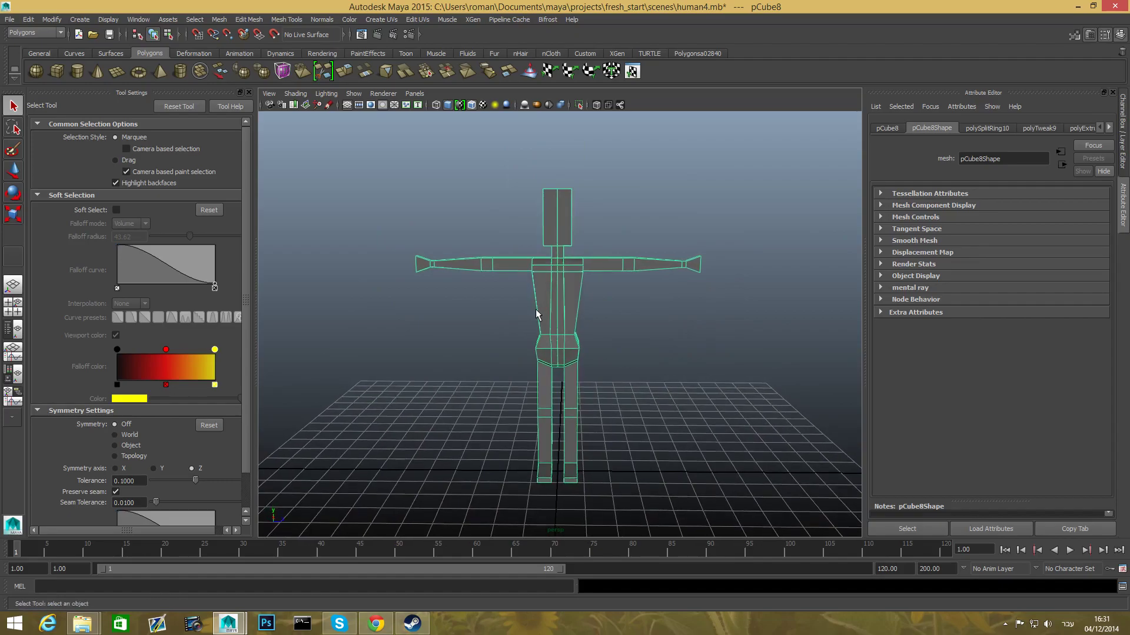
key(1)
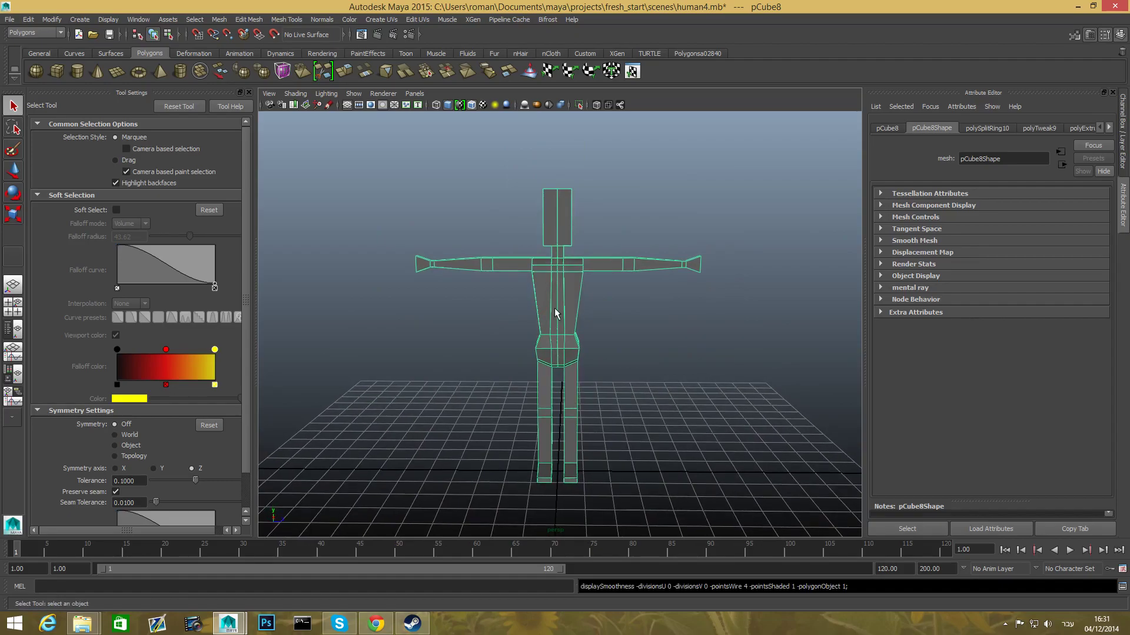
key(3)
alt+drag(583, 313, 472, 323)
alt+right_drag(471, 328, 585, 365)
alt+drag(586, 365, 662, 351)
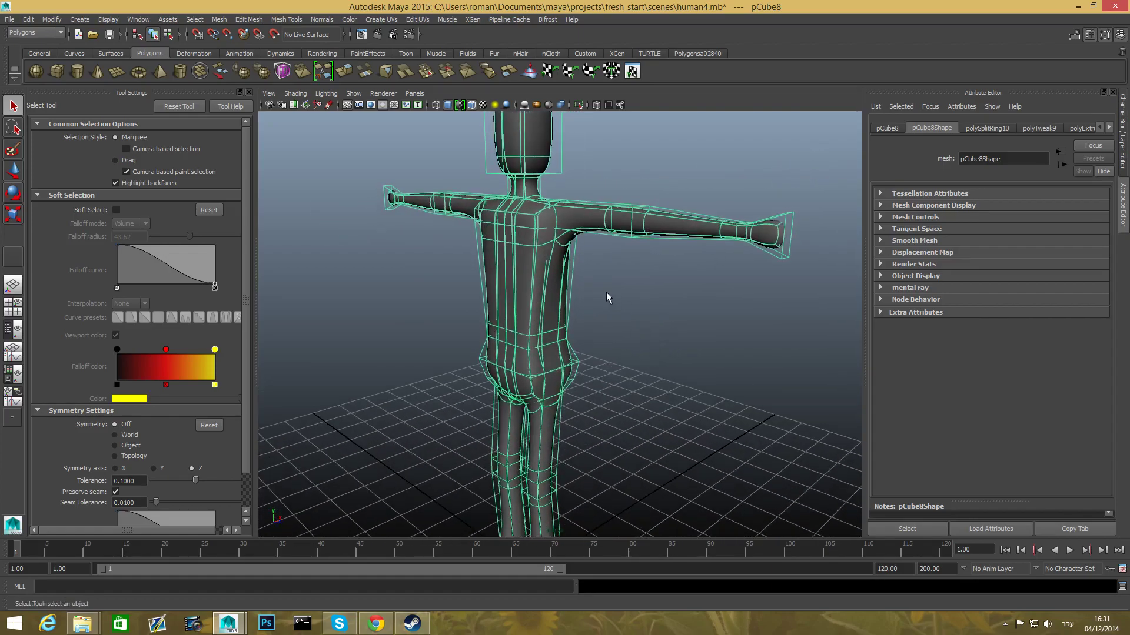
key(3)
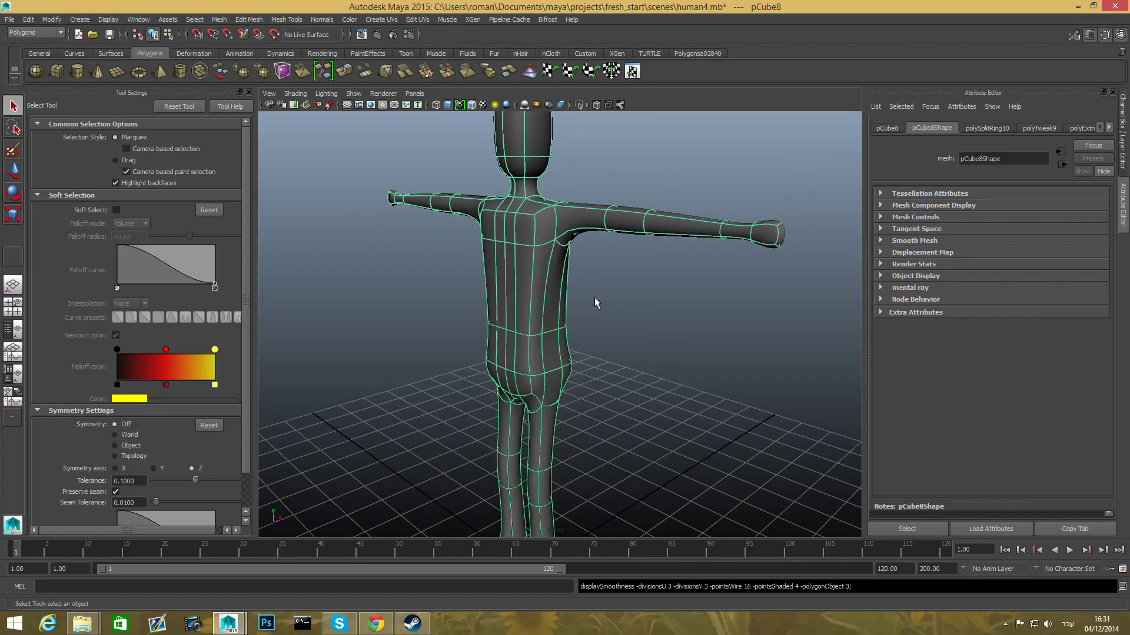
key(f)
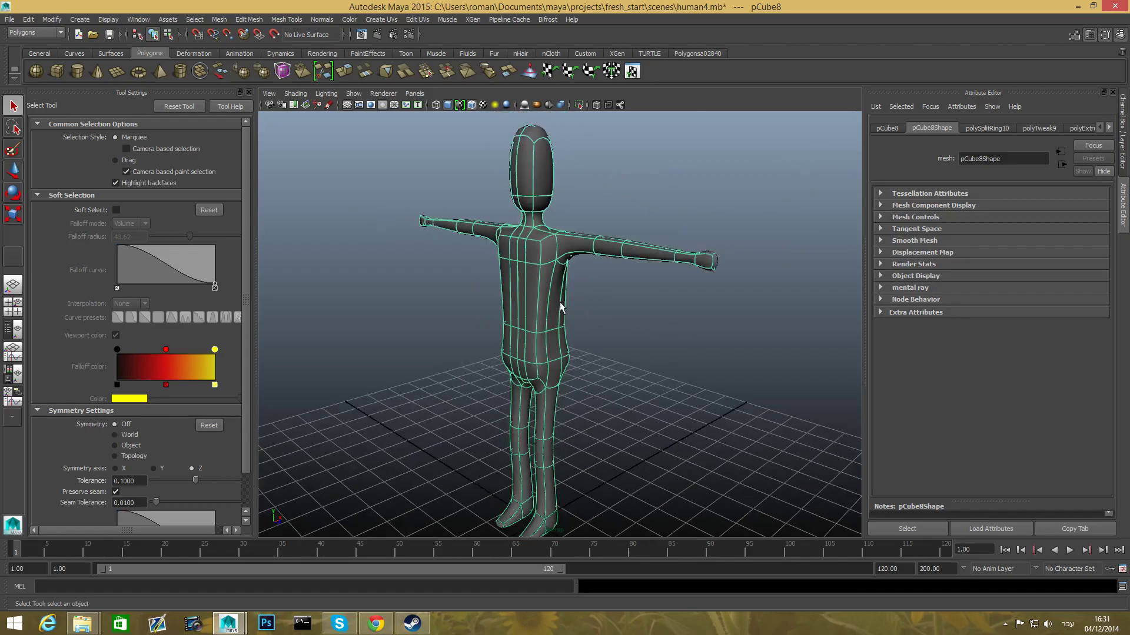
alt+drag(498, 357, 567, 372)
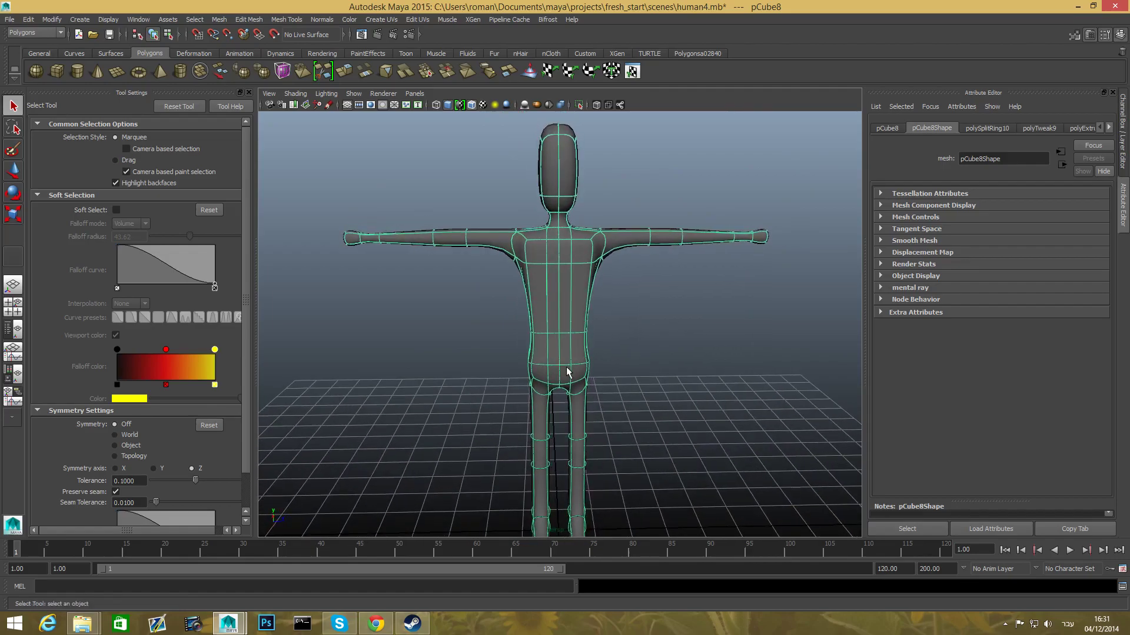
alt+right_drag(608, 353, 525, 355)
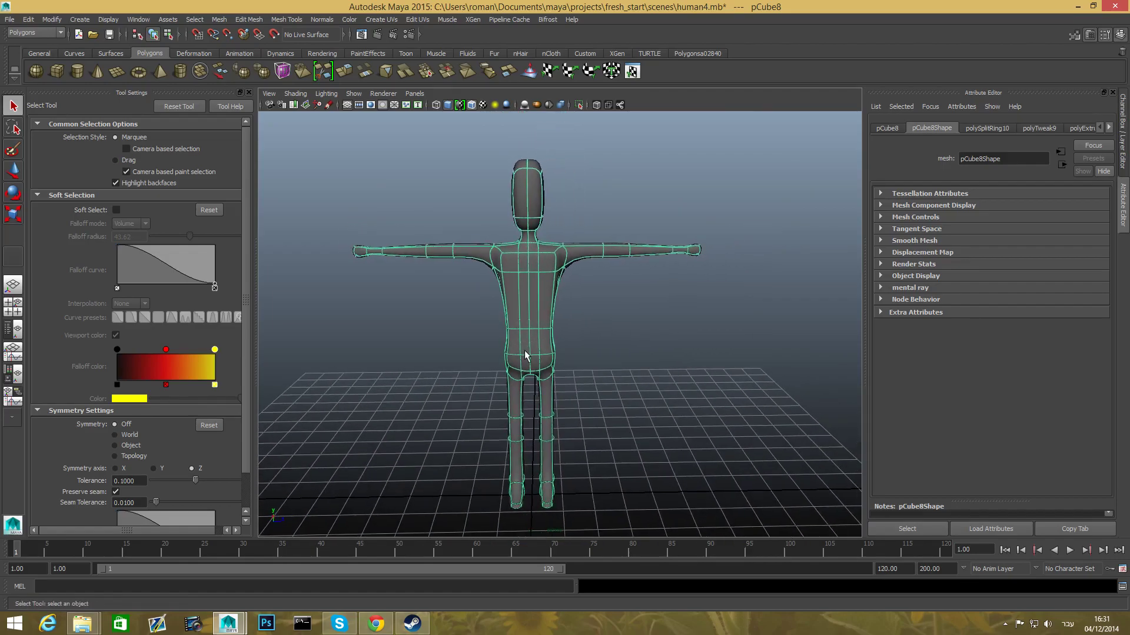
key(1)
Examine the unsmoothed mesh's head, torso and arms from the side, at an angle and from the front.
alt+drag(560, 333, 573, 362)
alt+right_drag(574, 362, 571, 362)
alt+drag(571, 362, 521, 272)
alt+drag(505, 287, 518, 390)
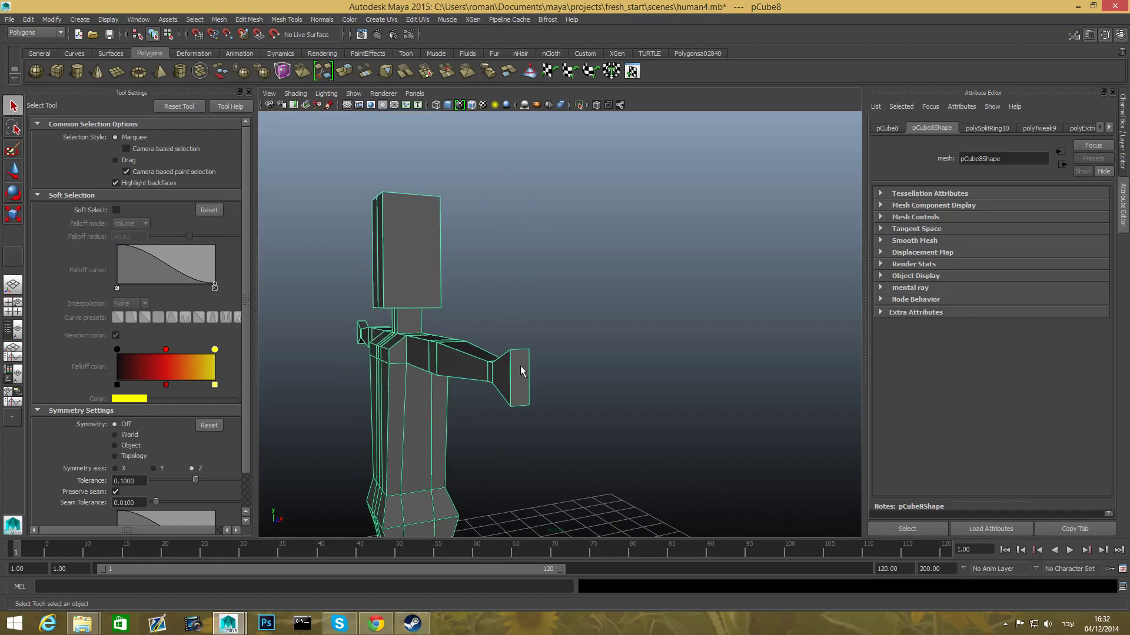
alt+drag(481, 392, 517, 386)
alt+drag(653, 386, 541, 394)
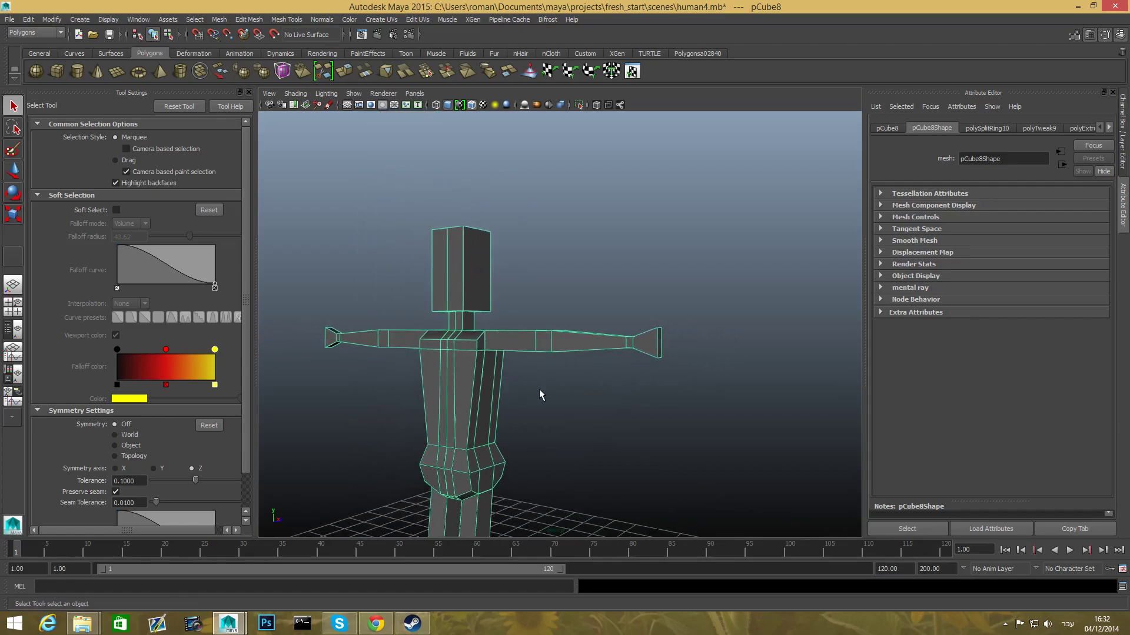
alt+right_drag(643, 353, 618, 396)
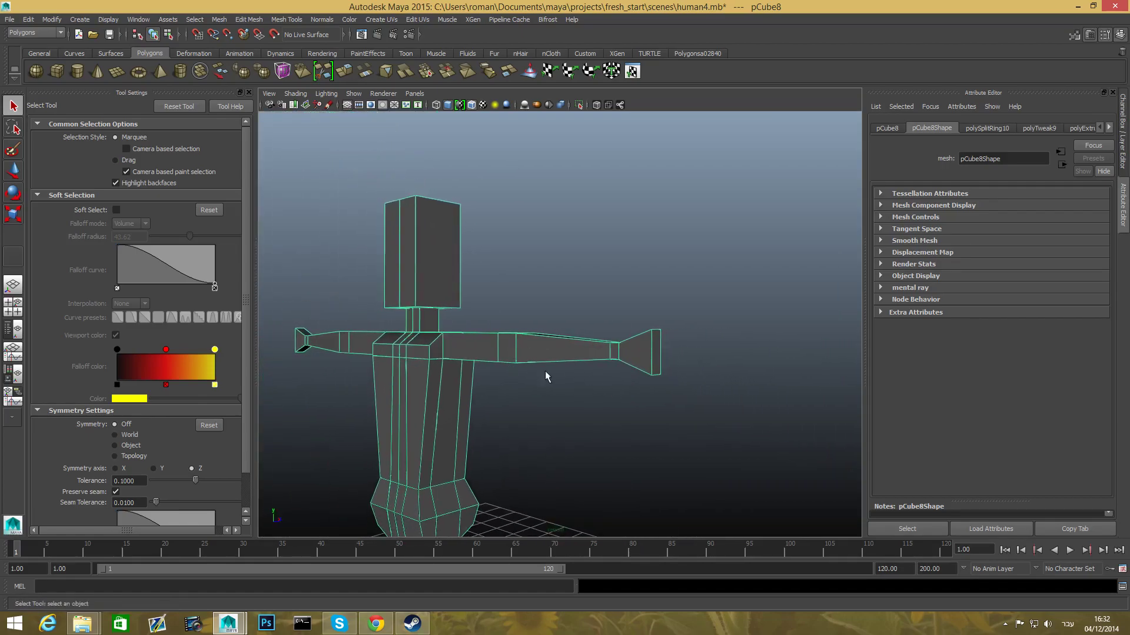
alt+right_drag(431, 424, 459, 423)
alt+drag(460, 422, 529, 385)
alt+right_drag(533, 394, 522, 436)
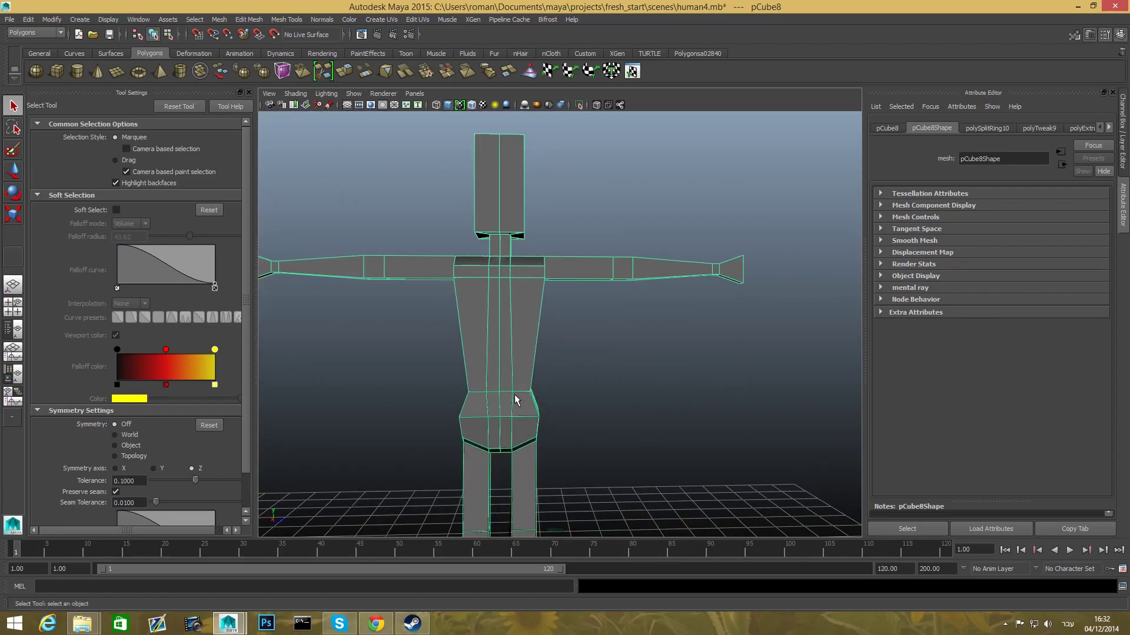
Examine the arm sections, shoulder edges and flared hand of the mesh up close from the side and several angles.
alt+drag(723, 379, 331, 277)
alt+drag(497, 318, 404, 293)
alt+right_drag(309, 292, 453, 336)
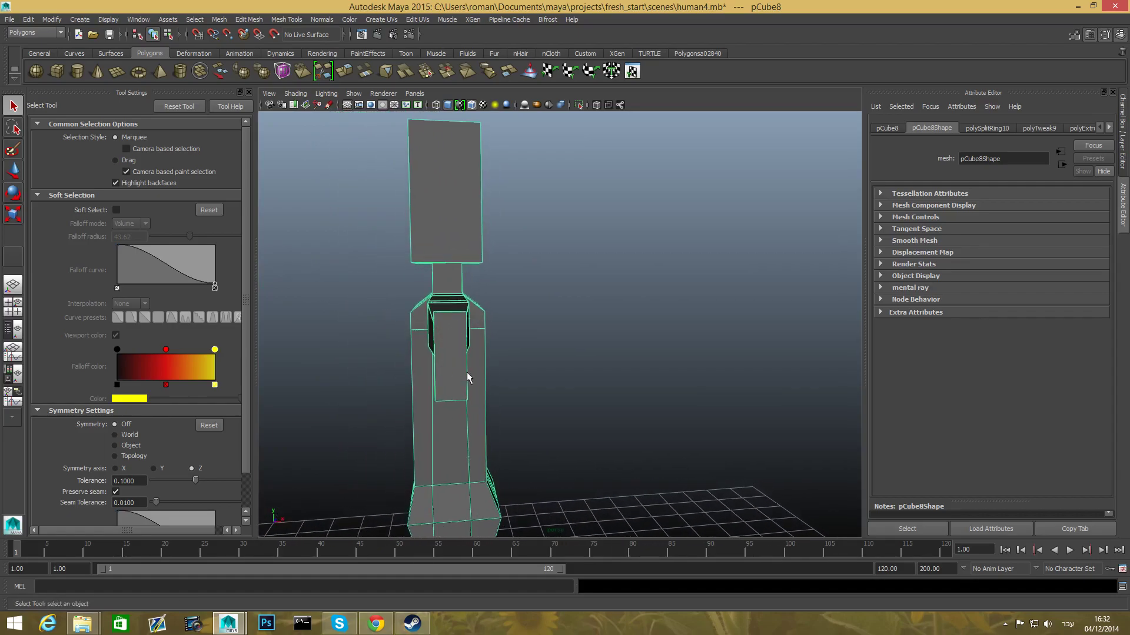
alt+drag(459, 346, 574, 354)
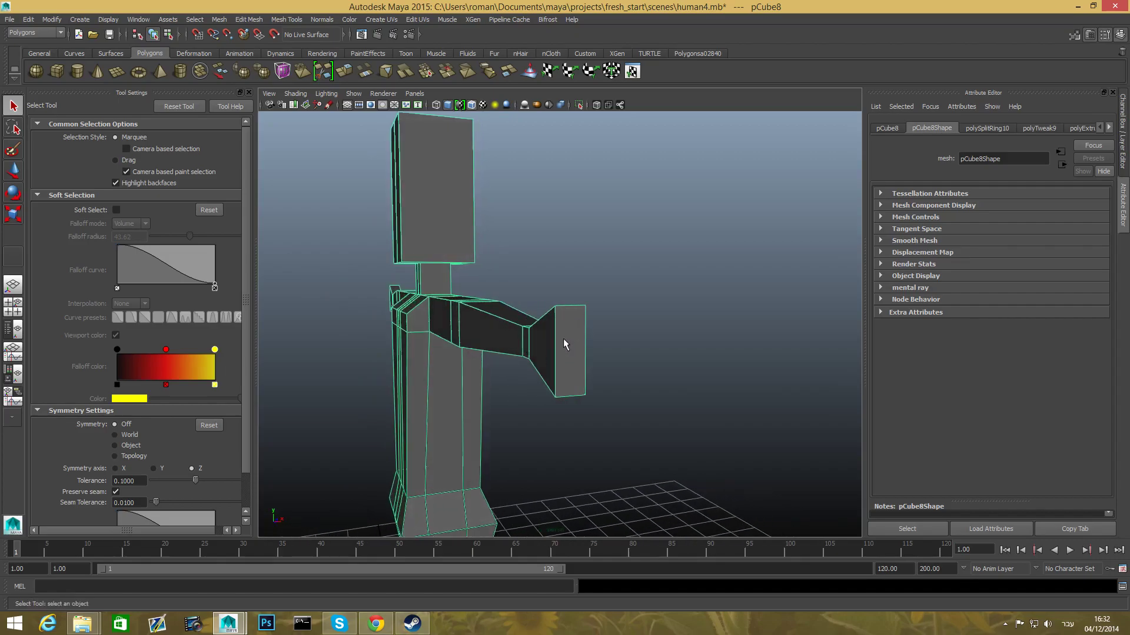
alt+drag(537, 372, 647, 354)
alt+drag(456, 316, 624, 355)
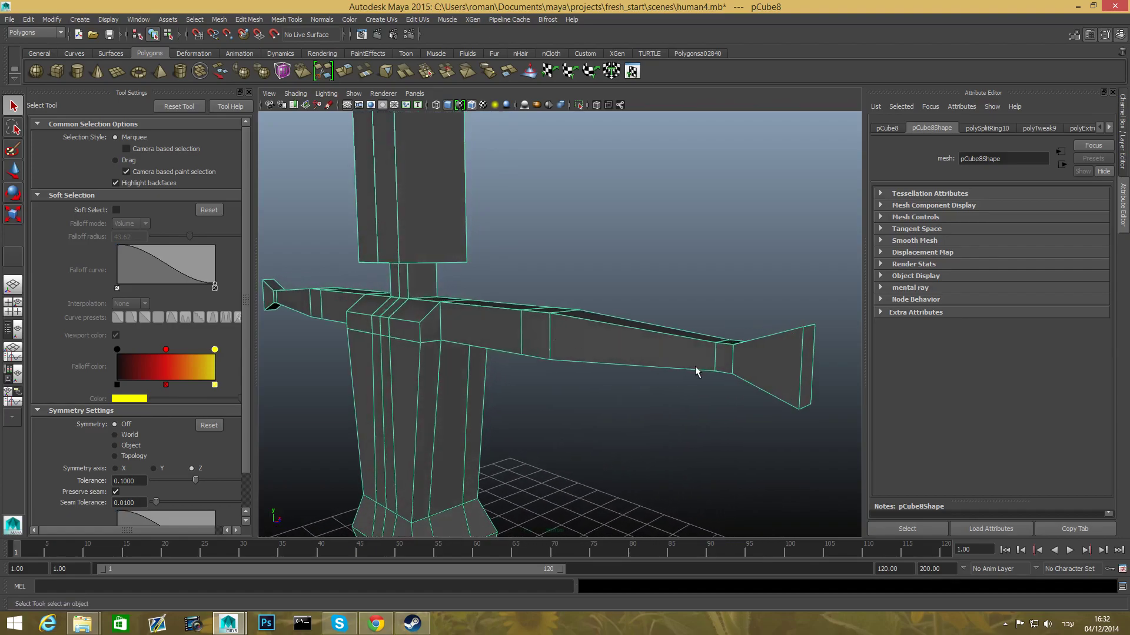
alt+drag(695, 372, 613, 355)
alt+right_drag(636, 371, 647, 344)
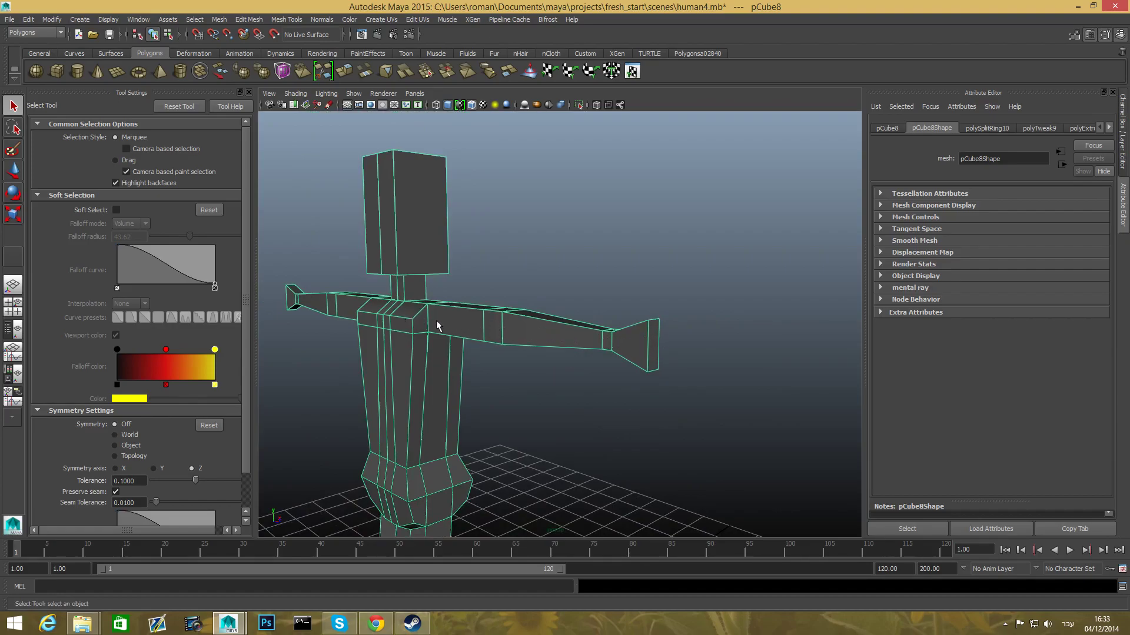
alt+drag(403, 323, 469, 328)
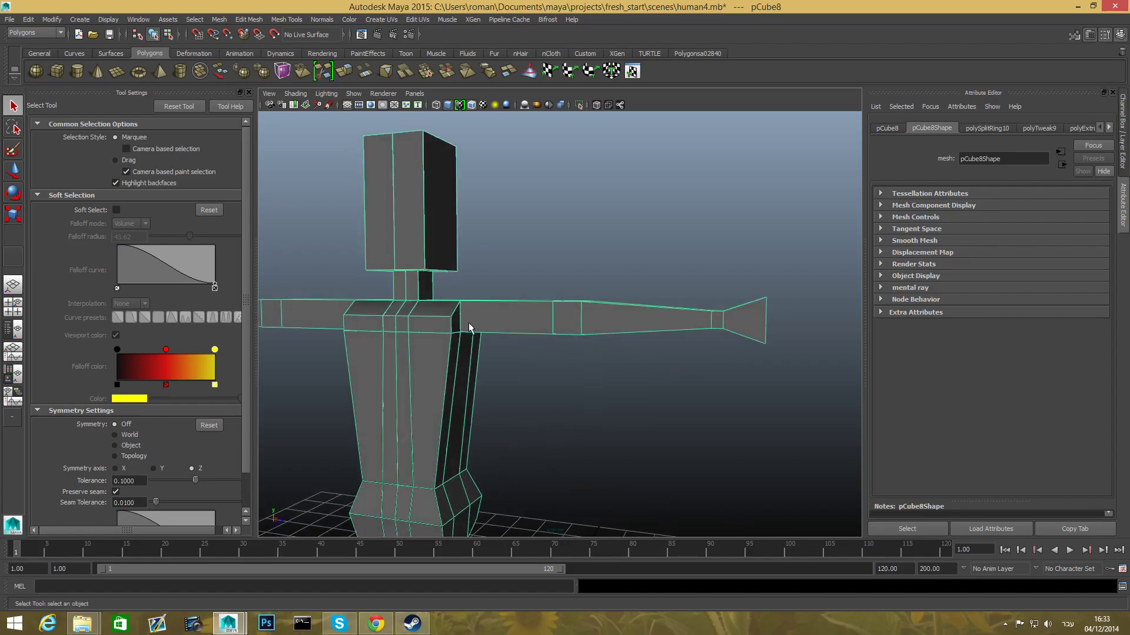
alt+middle_drag(375, 318, 410, 351)
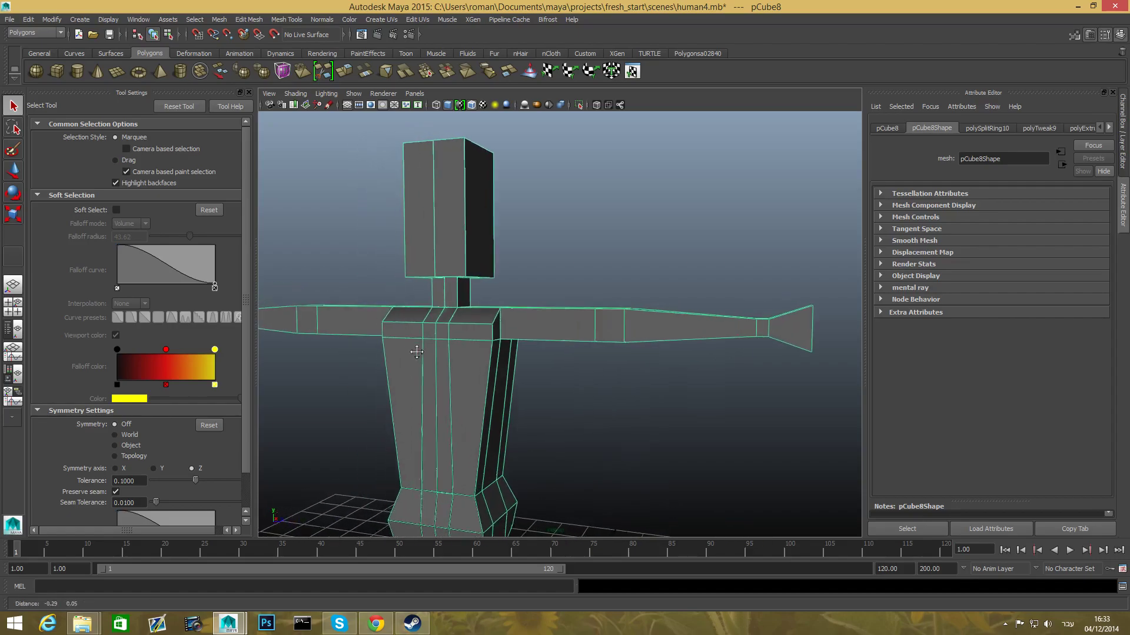
alt+drag(411, 351, 609, 379)
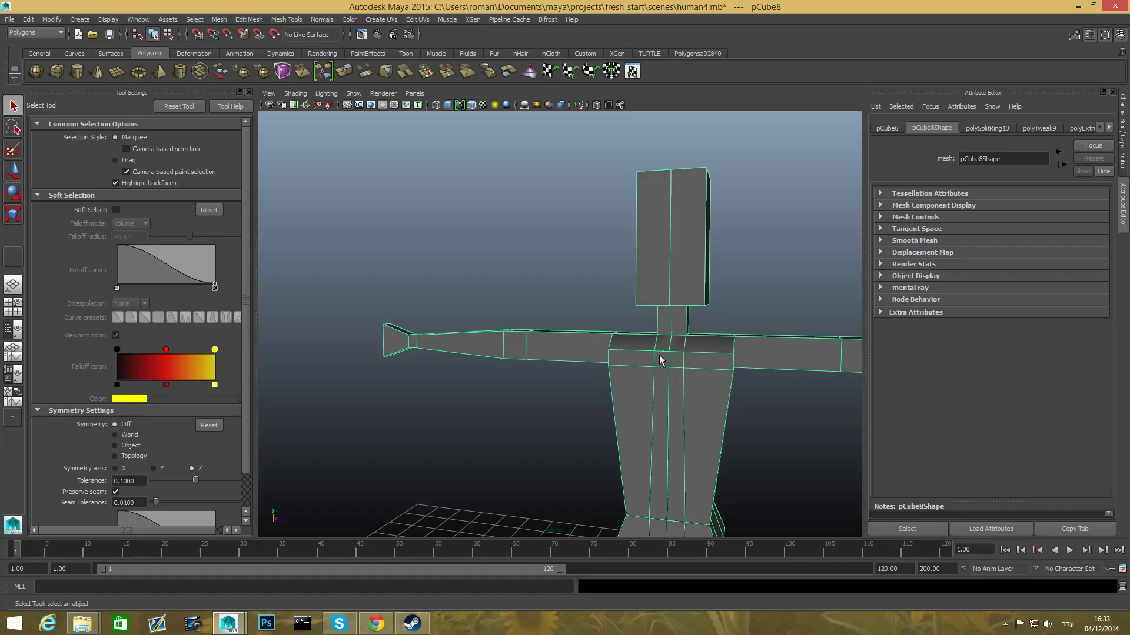
alt+middle_drag(640, 360, 584, 361)
mouse_move(584, 361)
alt+mouse_down()
mouse_move(436, 379)
mouse_move(597, 356)
alt+mouse_up()
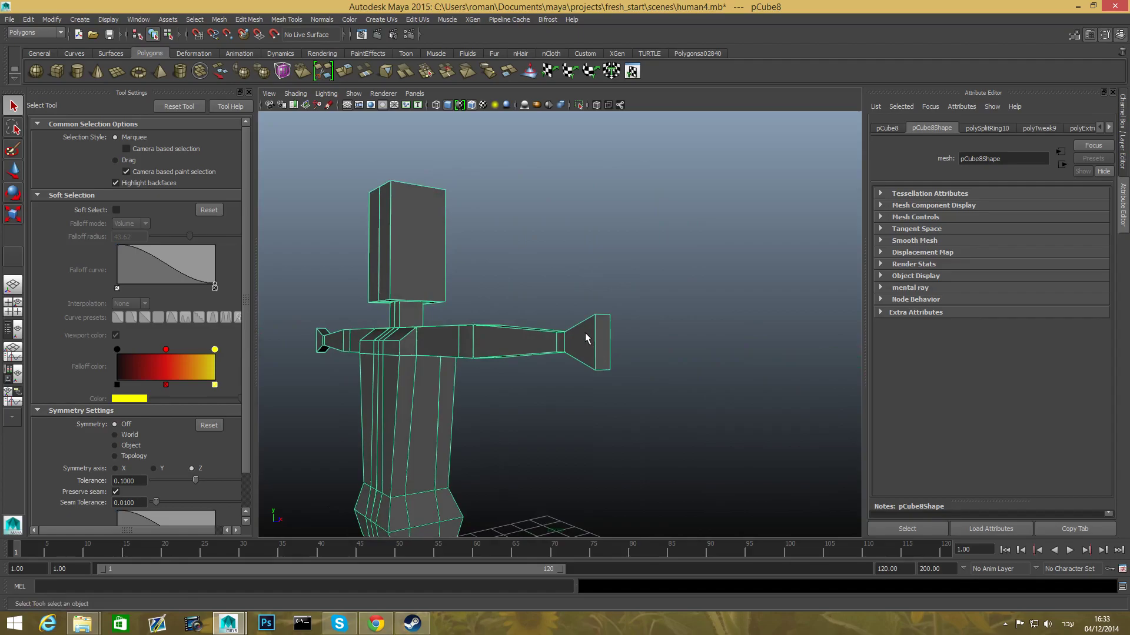
Set up the Insert Edge Loop Tool on the human mesh to insert multiple edge loops, with 3 loops.
shift+right_click(584, 333)
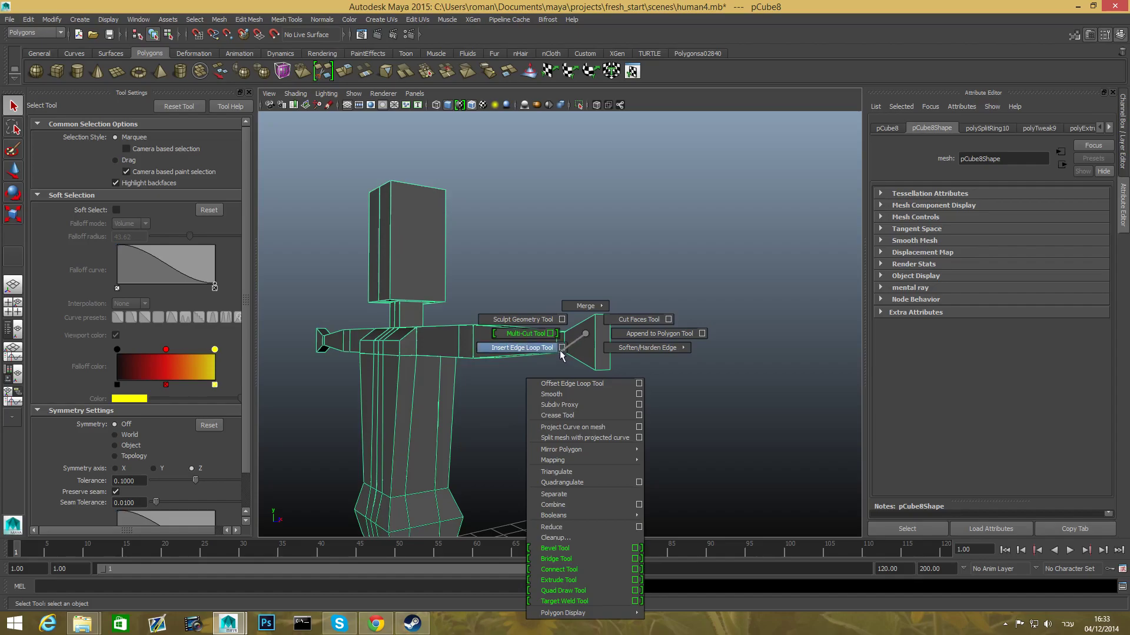
click(562, 347)
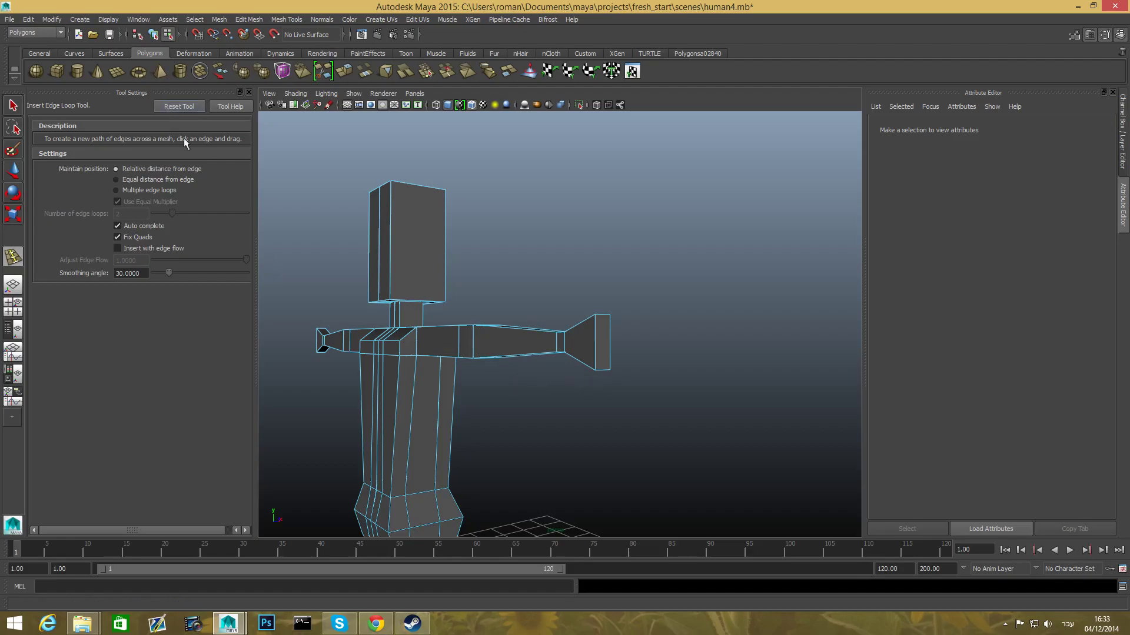
click(117, 191)
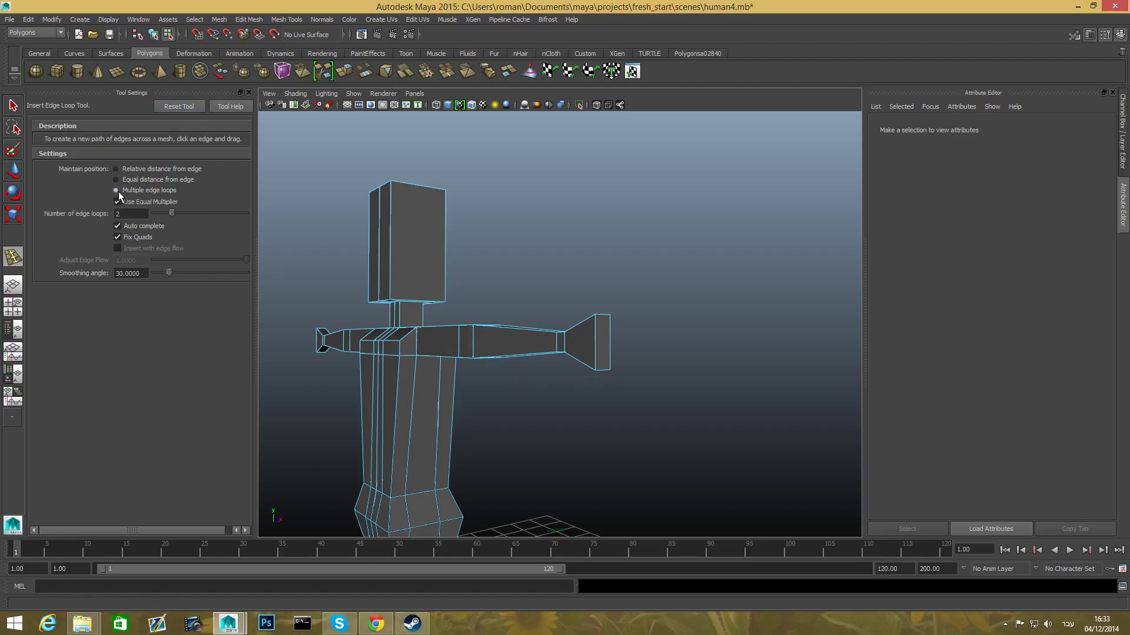
double_click(124, 215)
key(Return)
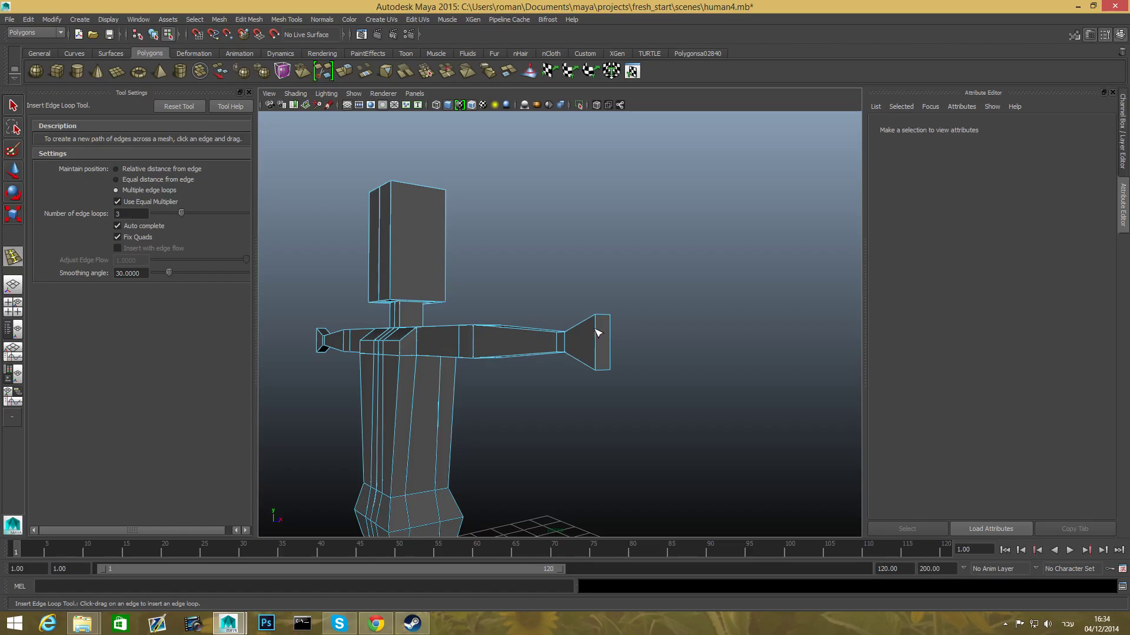
Insert three edge loops running lengthwise through the hands, arms and chest.
drag(599, 336, 602, 359)
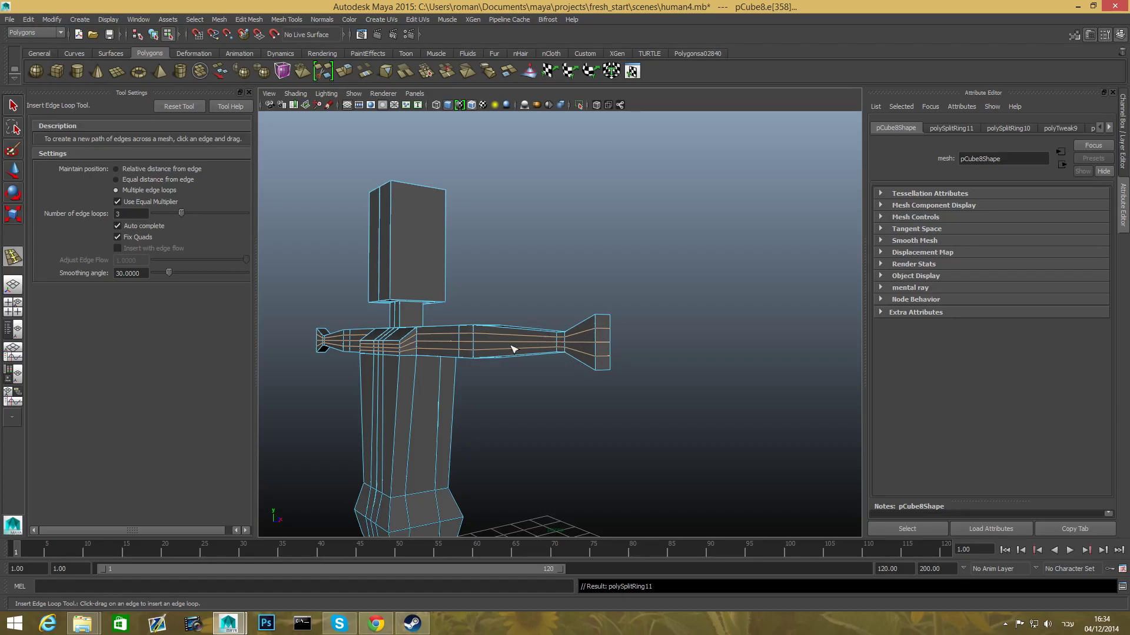
alt+drag(562, 341, 585, 345)
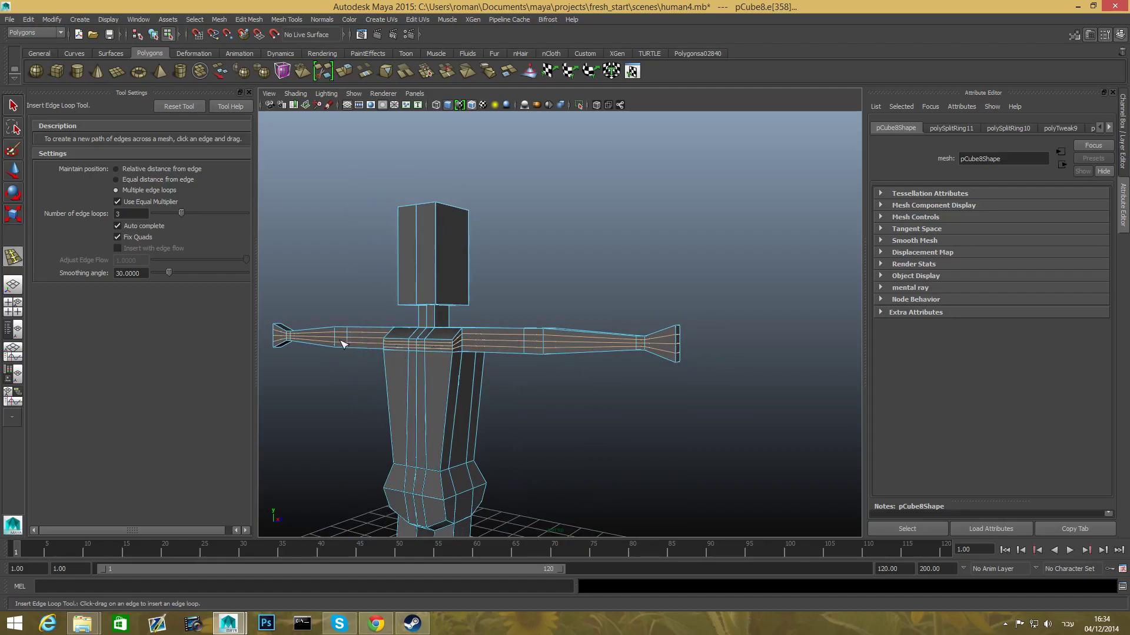
alt+drag(272, 333, 689, 338)
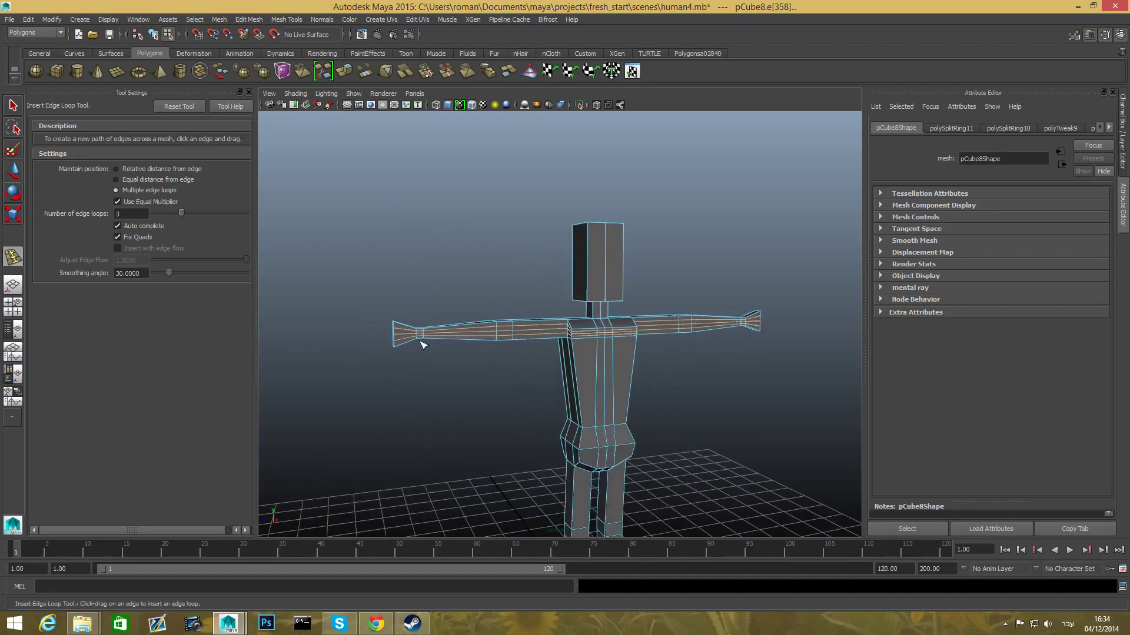
alt+drag(500, 363, 574, 383)
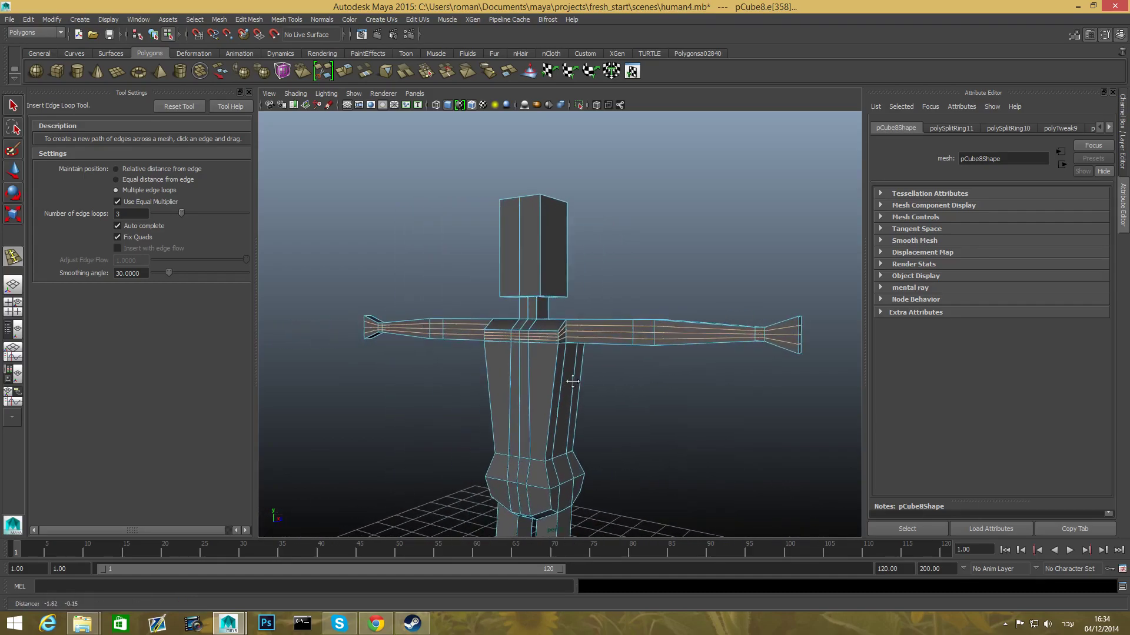
Inspect the new loops around the shoulder and chest, and undo their insertion.
alt+right_drag(610, 338, 560, 378)
alt+drag(560, 378, 535, 383)
alt+right_drag(535, 383, 664, 411)
alt+drag(663, 410, 443, 326)
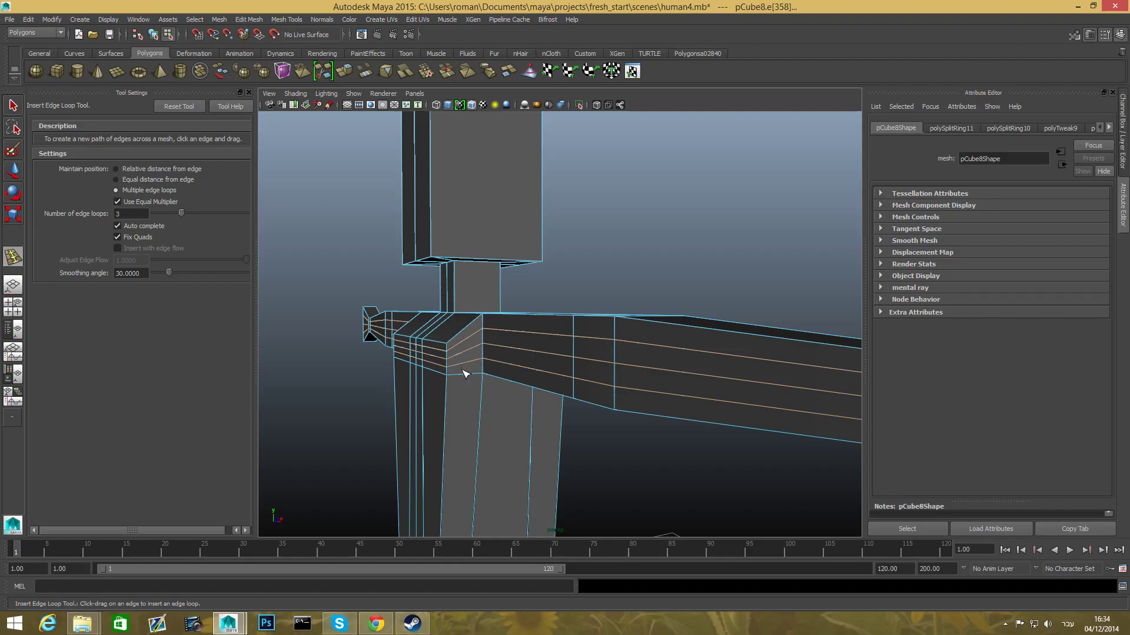
scroll(464, 373, down, 4)
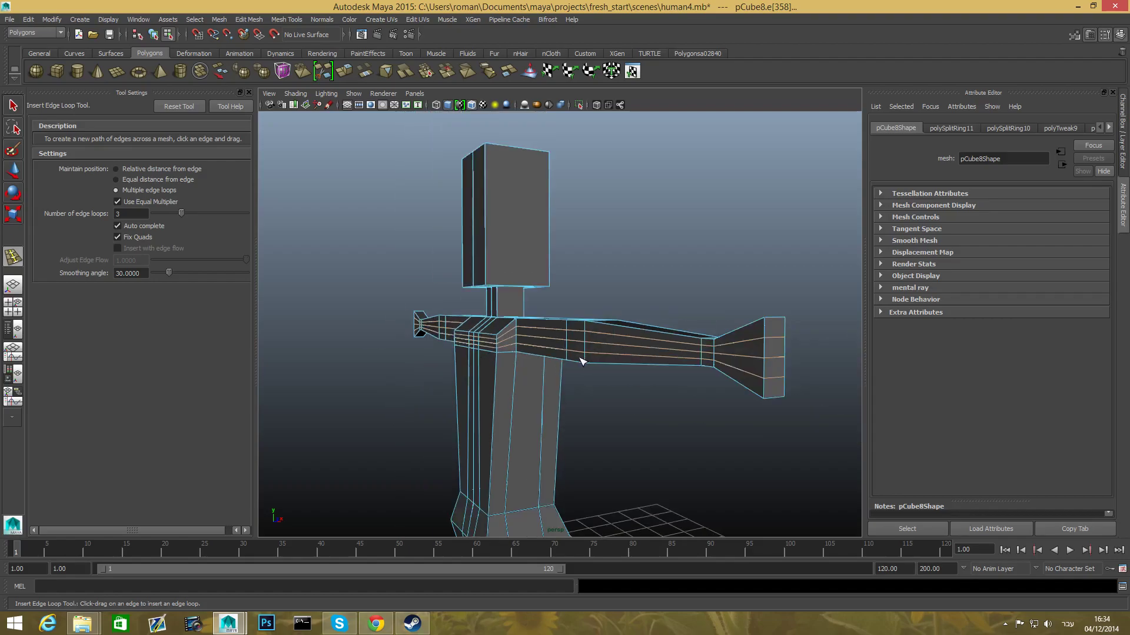
key(ctrl+z)
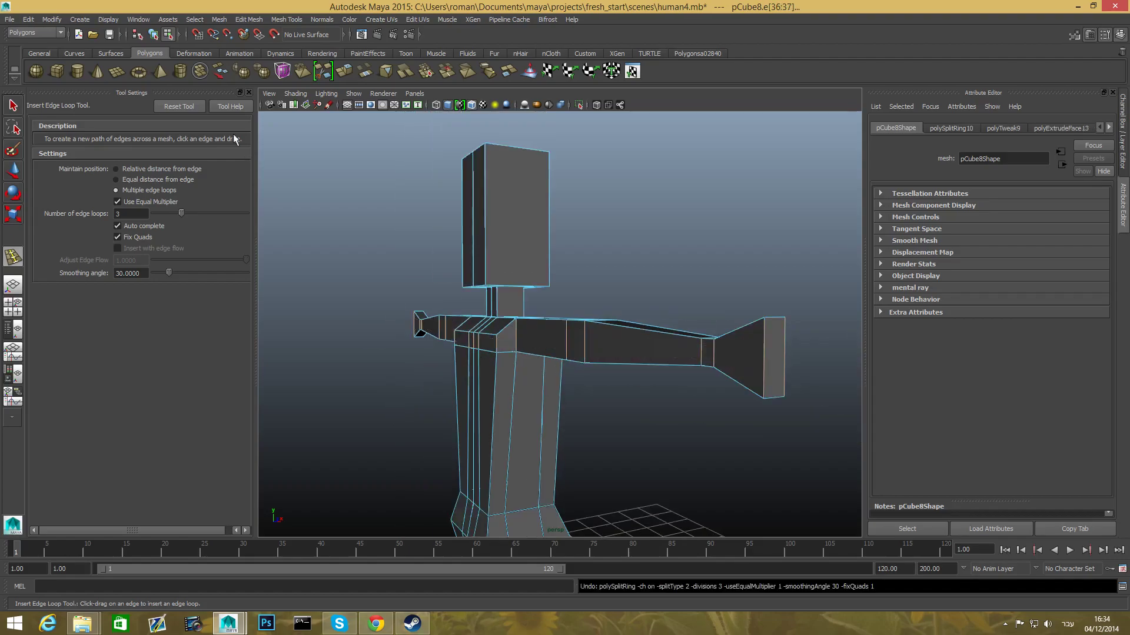
Merge the paired vertices along the front of the chest and insert three lengthwise edge loops through the arms.
click(287, 20)
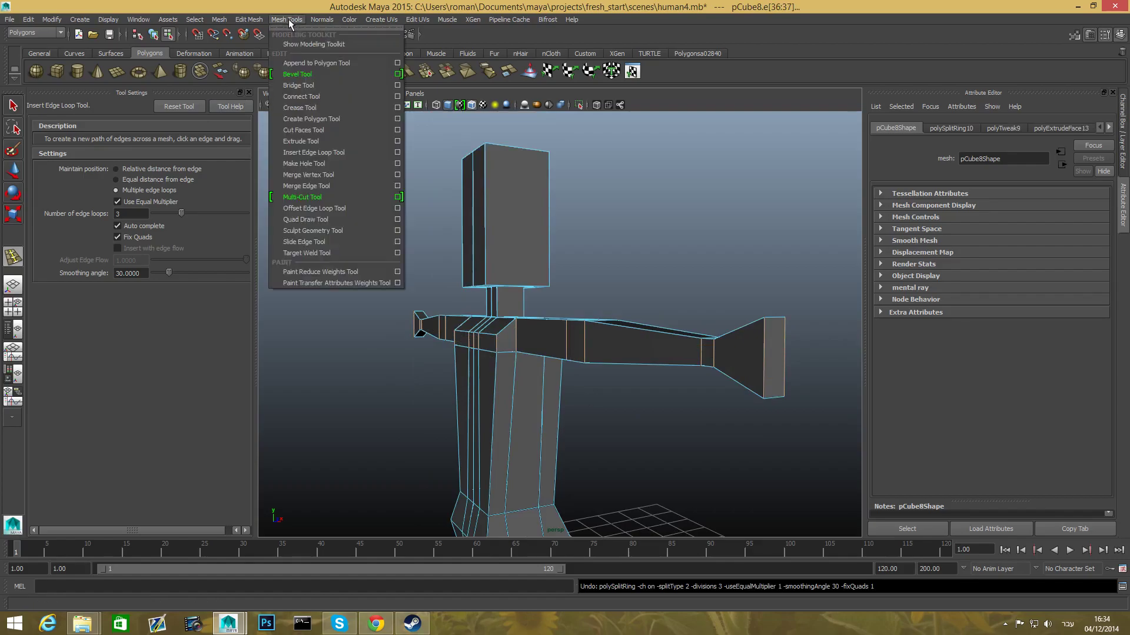
click(316, 174)
alt+drag(447, 306, 528, 346)
click(12, 104)
right_drag(708, 383, 659, 362)
key(F8)
drag(717, 374, 715, 374)
alt+drag(633, 378, 567, 351)
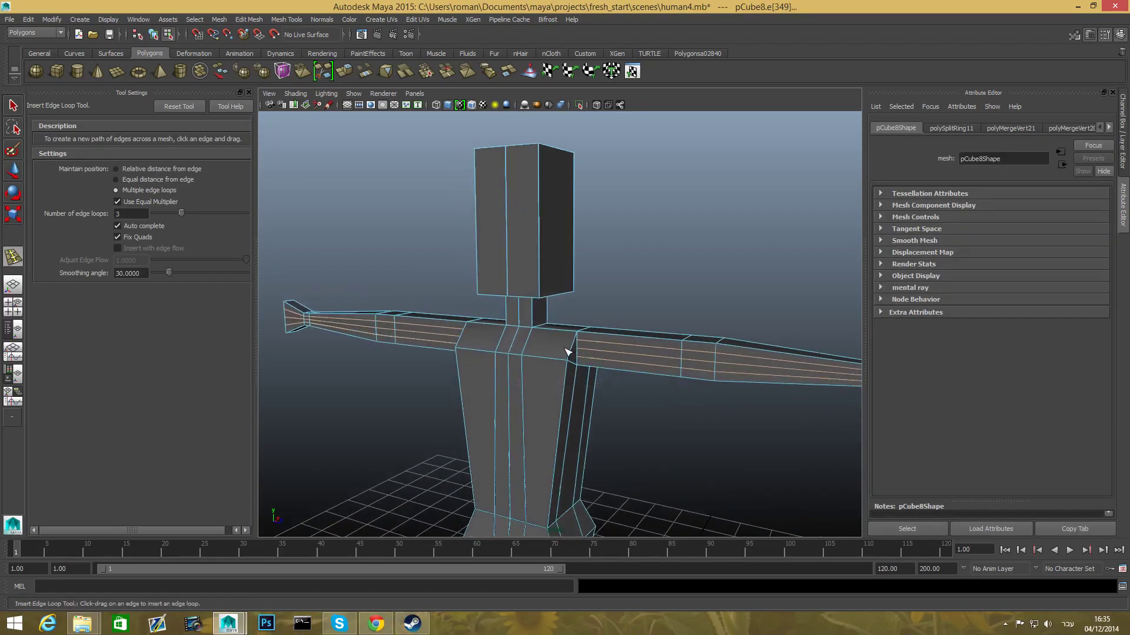
Examine where the arm loops meet the merged chest edge from the front, below and both sides.
alt+right_drag(577, 358, 691, 396)
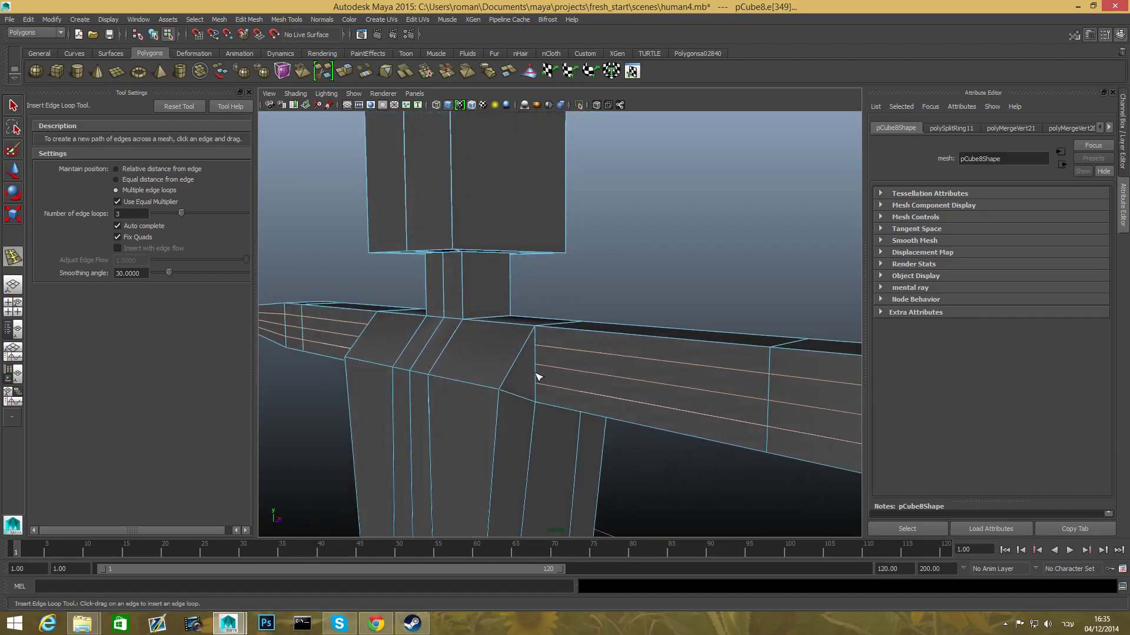
alt+right_drag(618, 403, 467, 416)
alt+drag(530, 441, 494, 334)
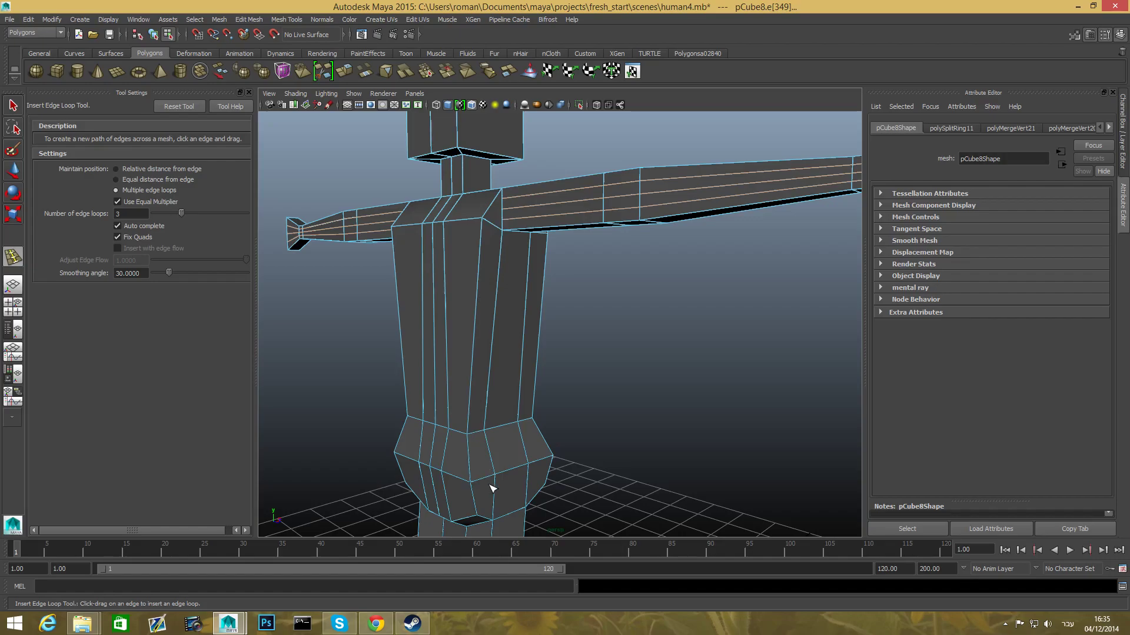
alt+drag(492, 487, 529, 412)
alt+right_drag(530, 412, 584, 343)
alt+drag(464, 342, 550, 326)
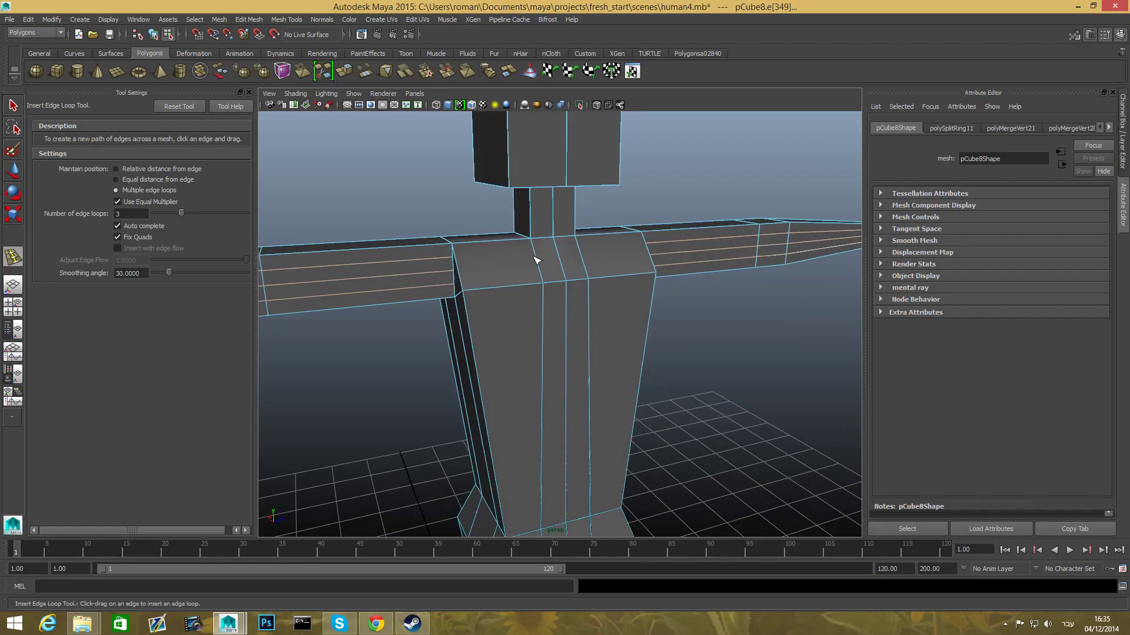
alt+drag(665, 257, 597, 253)
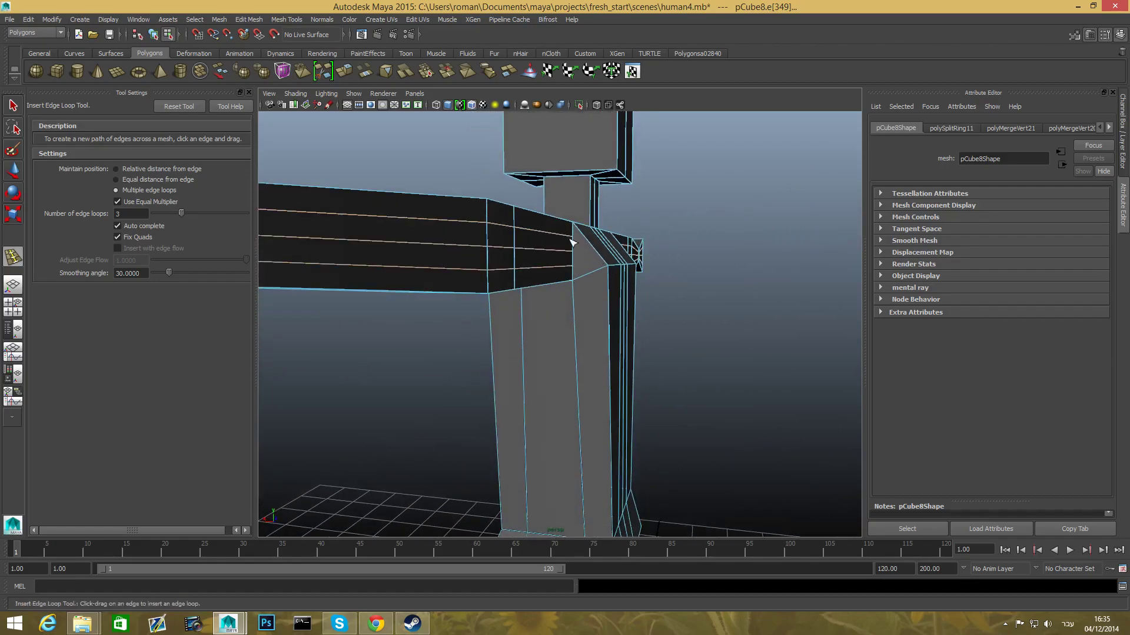
alt+drag(574, 281, 568, 244)
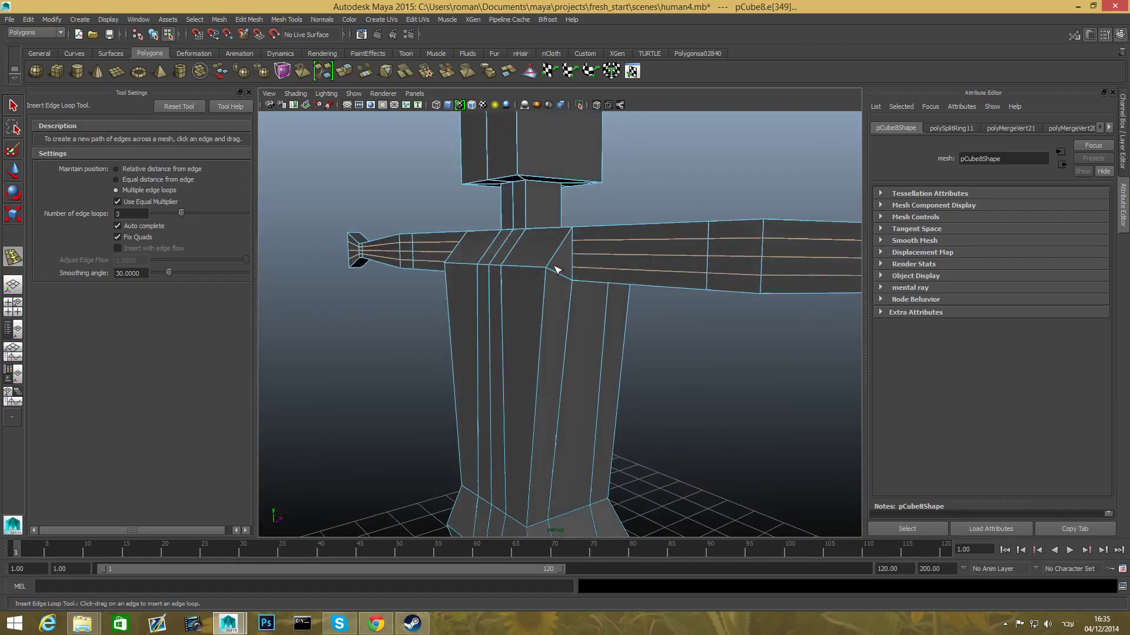
mouse_move(542, 286)
alt+mouse_down()
mouse_move(506, 294)
mouse_move(584, 277)
mouse_move(651, 288)
mouse_move(528, 296)
alt+mouse_up()
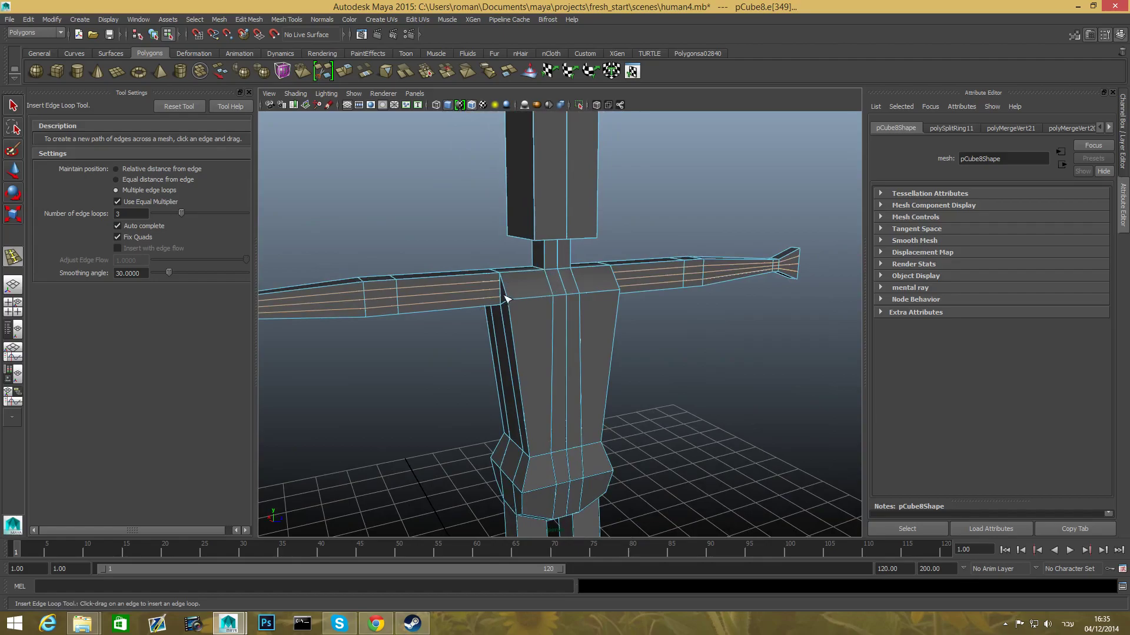
Examine the loops across the back and at both shoulder corners, comparing them with the front of the chest.
alt+drag(525, 300, 537, 282)
alt+right_drag(540, 283, 661, 323)
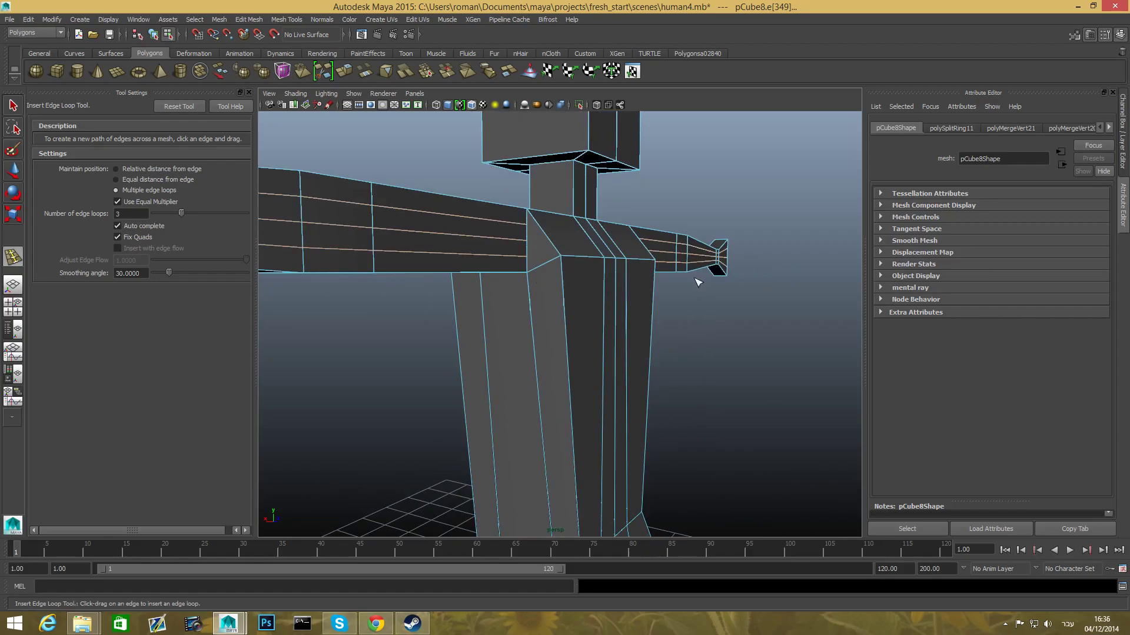
alt+drag(699, 283, 563, 295)
alt+right_drag(562, 294, 702, 263)
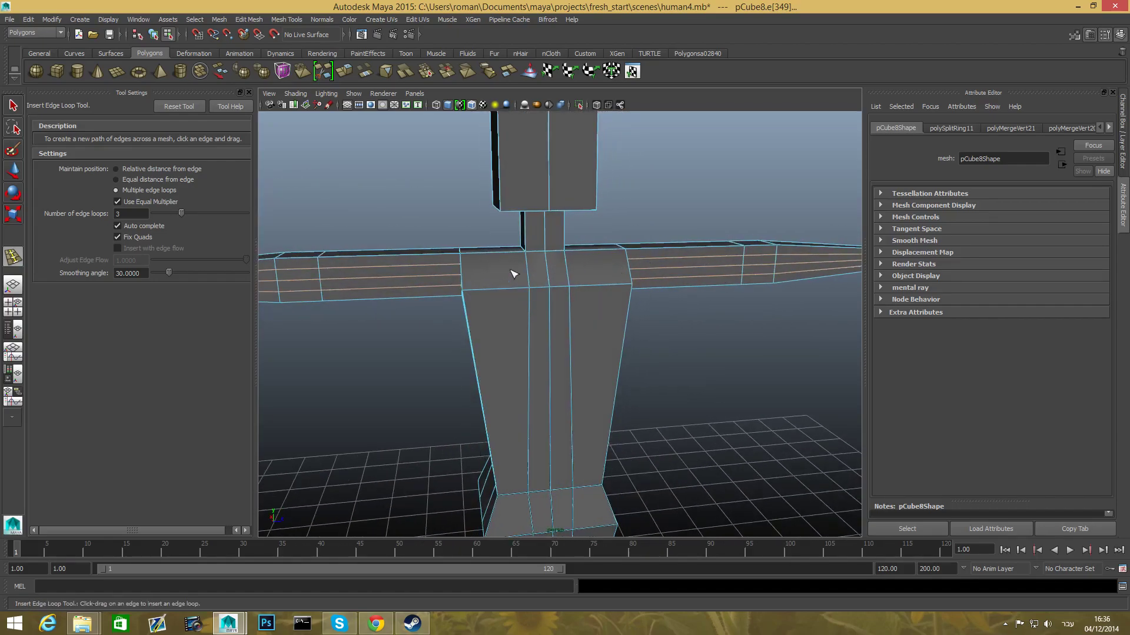
alt+drag(454, 283, 597, 281)
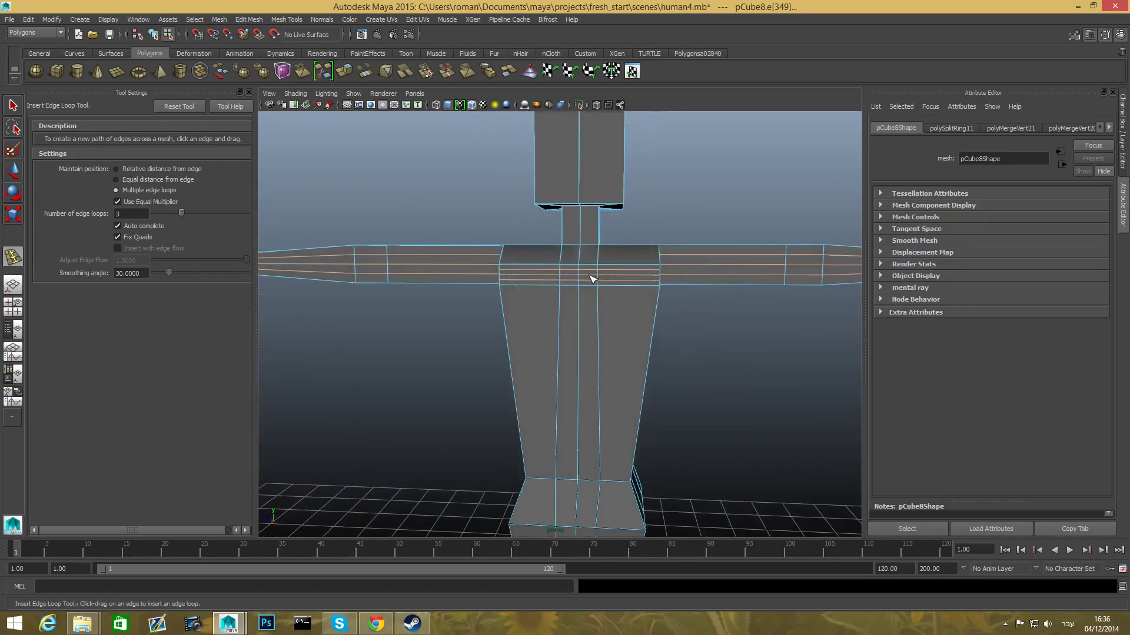
alt+right_drag(588, 278, 613, 260)
alt+drag(612, 259, 557, 303)
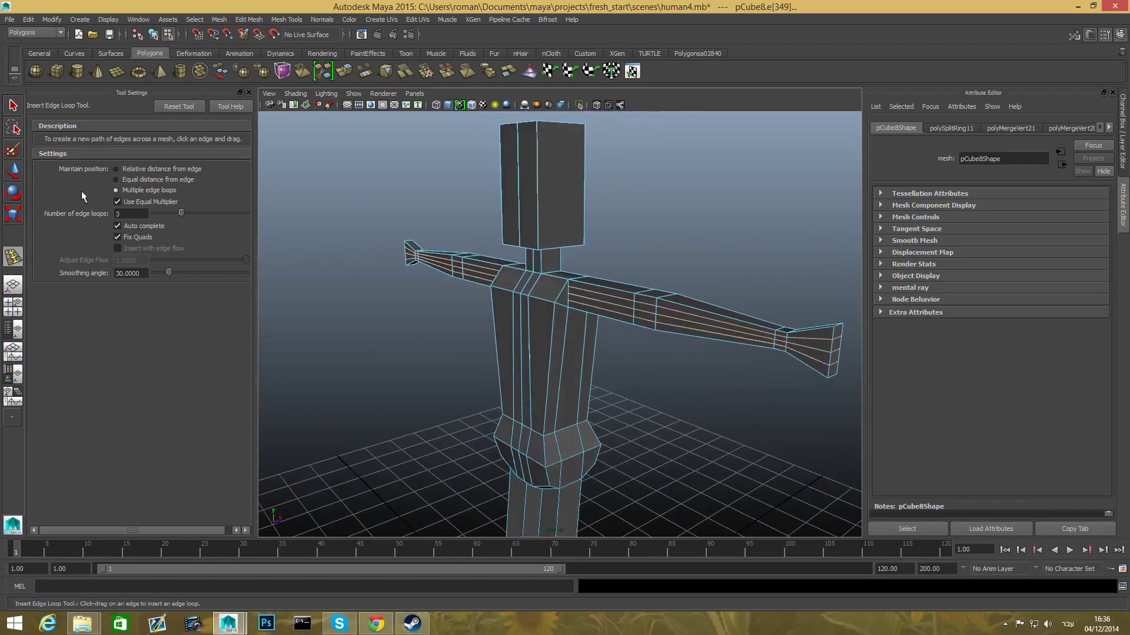
alt+drag(507, 268, 611, 292)
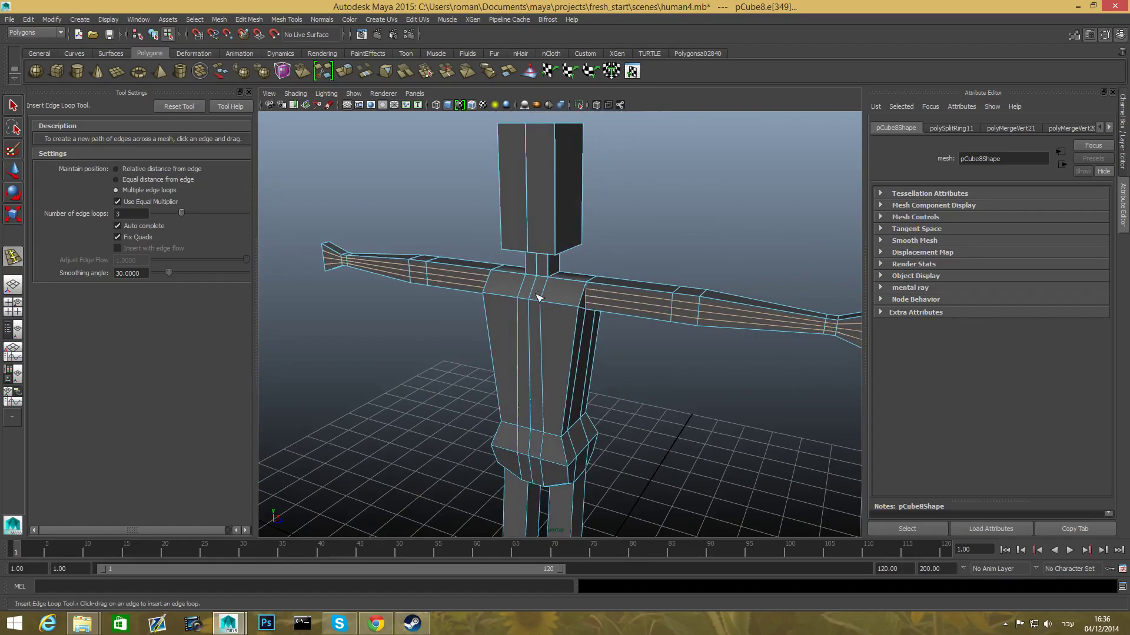
alt+drag(635, 313, 520, 291)
alt+right_drag(520, 291, 547, 287)
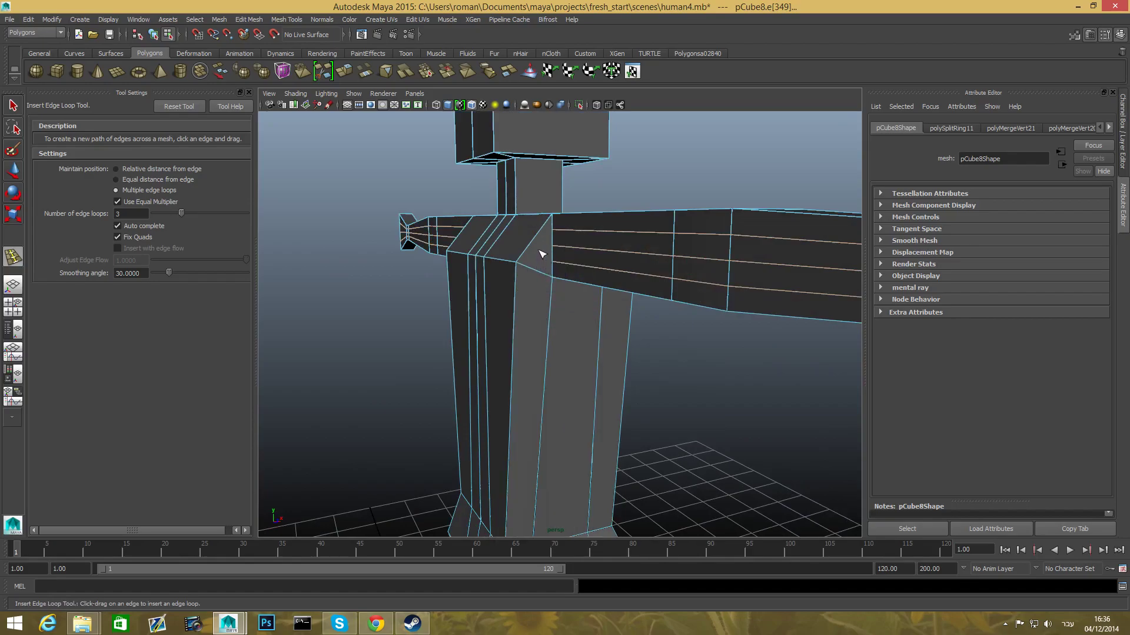
Select the narrow corner face between the chest and the arm at the front of the shoulder.
click(13, 105)
click(541, 251)
alt+drag(573, 315, 634, 272)
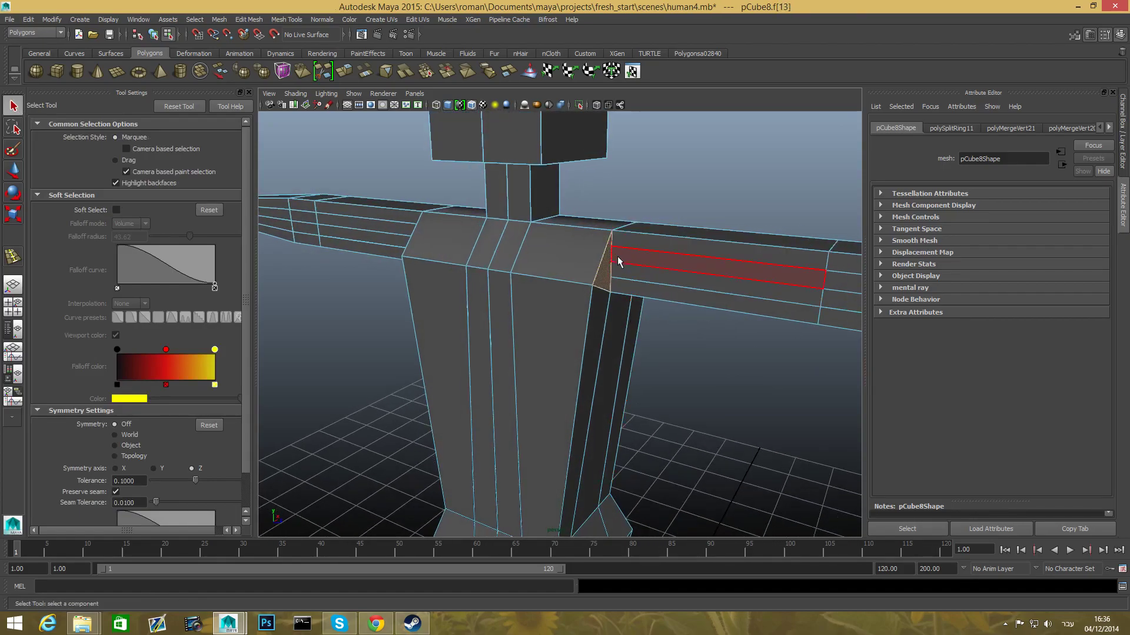
Switch the mesh to vertex selection and inspect the vertices where the arm loops end at the shoulder.
right_drag(608, 283, 551, 282)
alt+drag(550, 282, 572, 287)
alt+right_drag(572, 287, 591, 316)
right_click(559, 281)
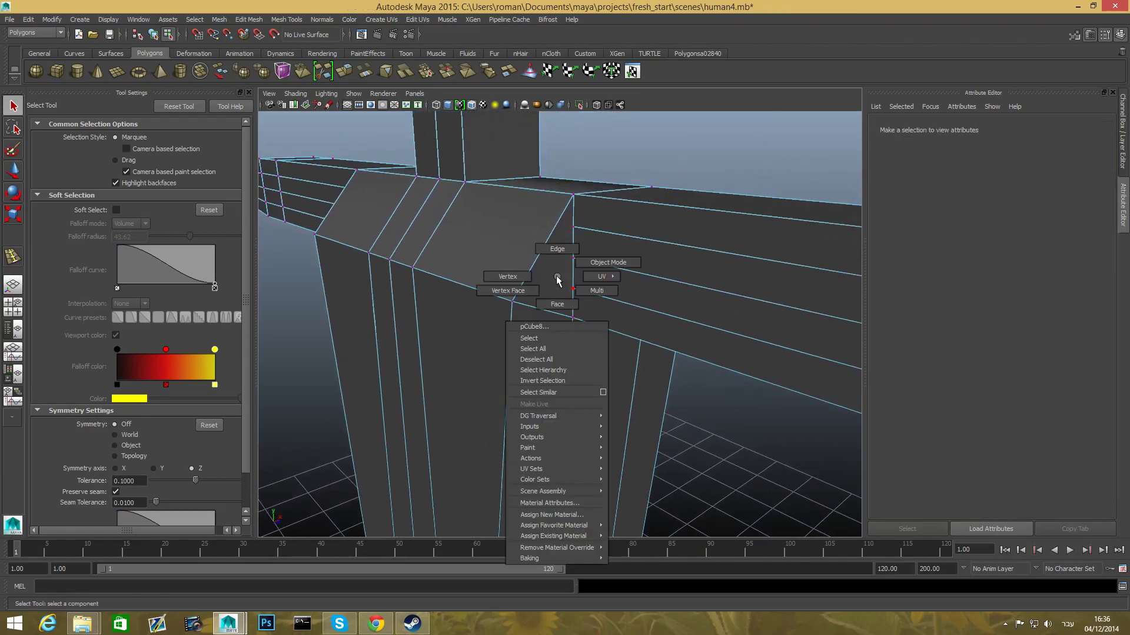
click(558, 281)
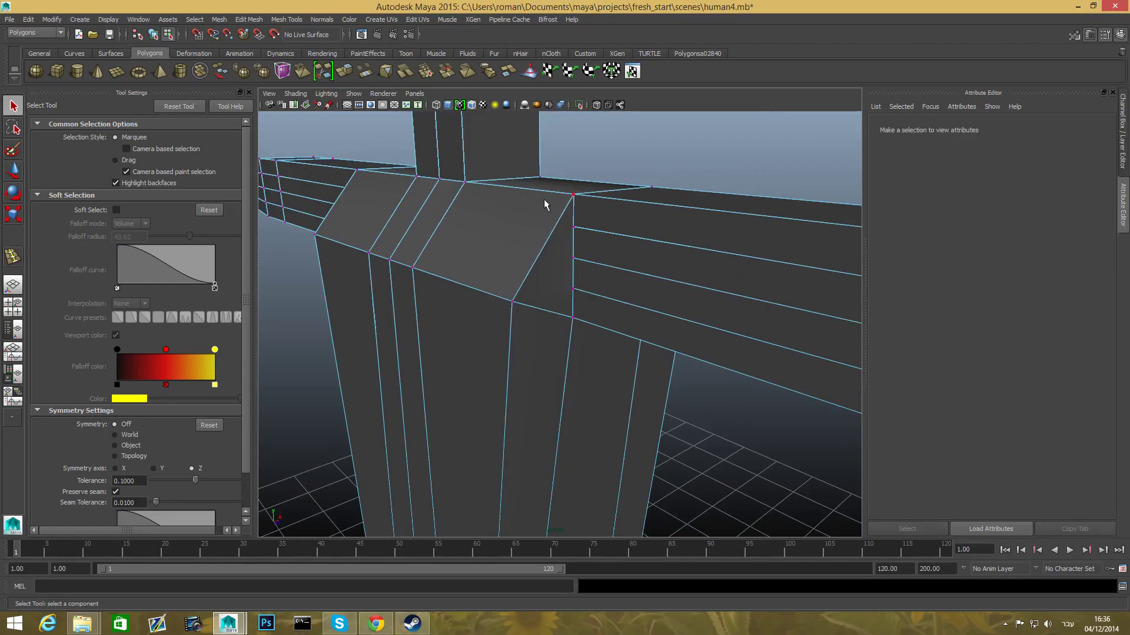
alt+drag(710, 275, 562, 279)
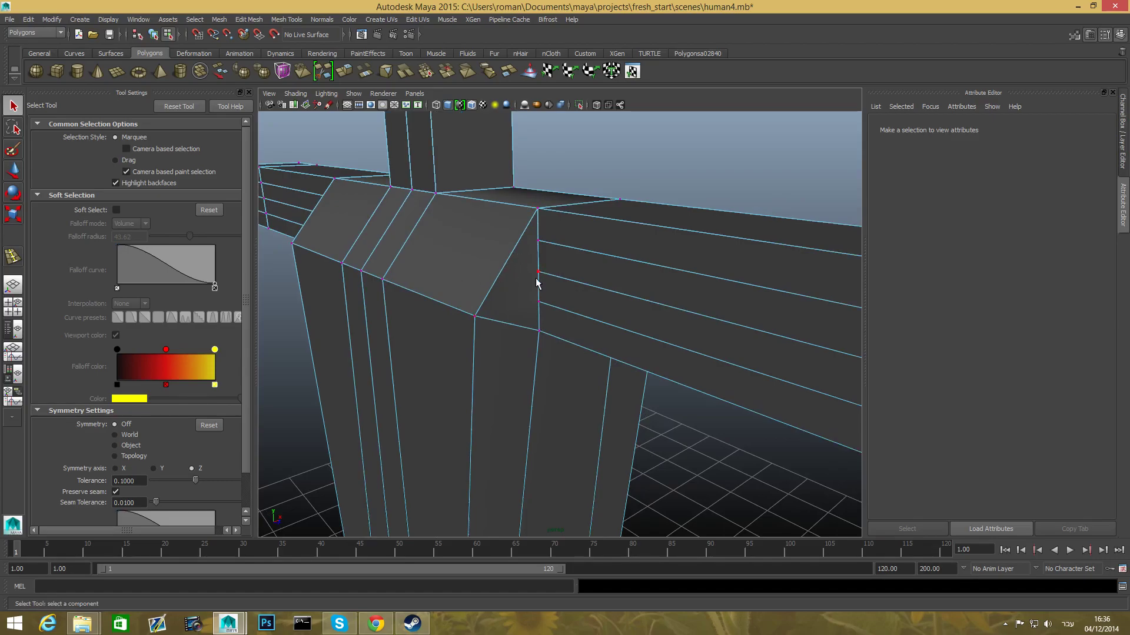
scroll(537, 283, down, 5)
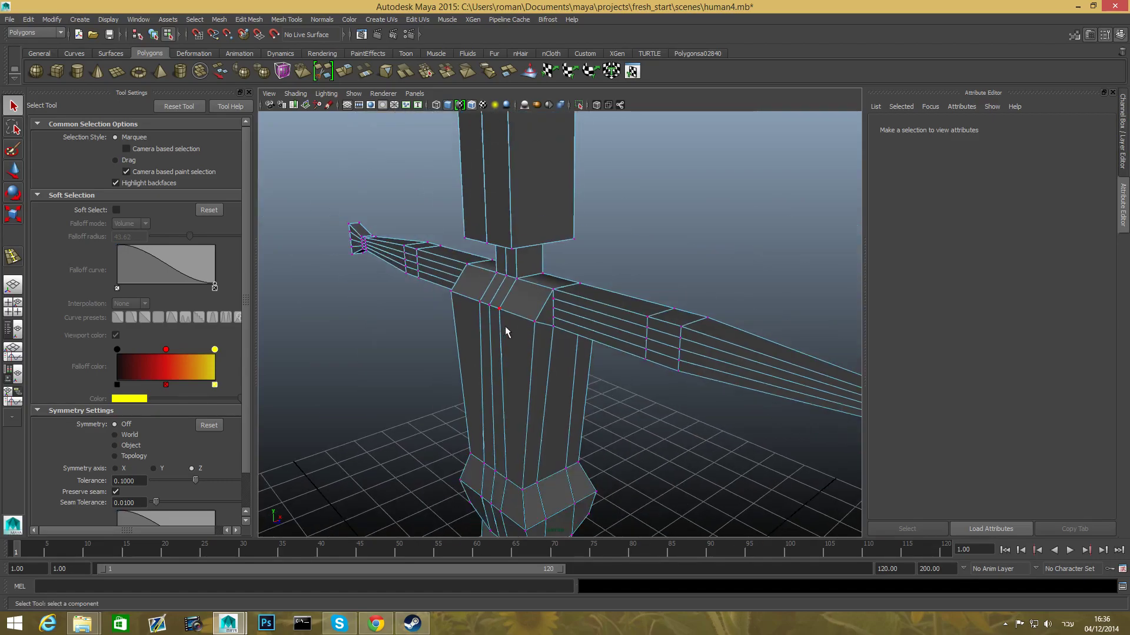
scroll(503, 332, up, 5)
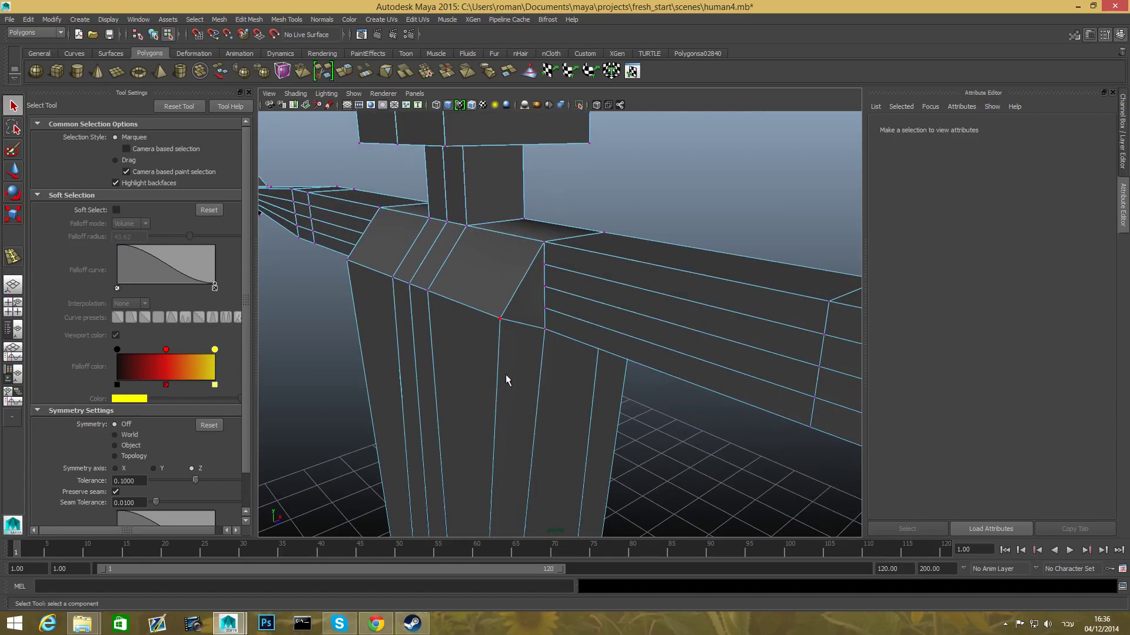
scroll(580, 365, down, 2)
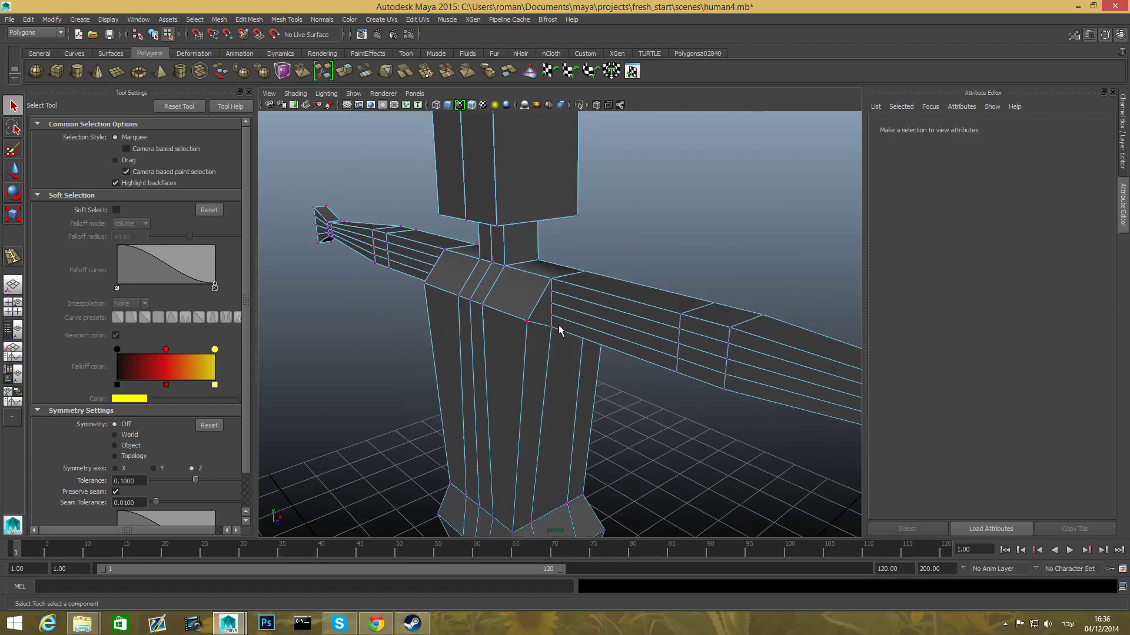
scroll(625, 335, down, 3)
alt+drag(626, 335, 578, 338)
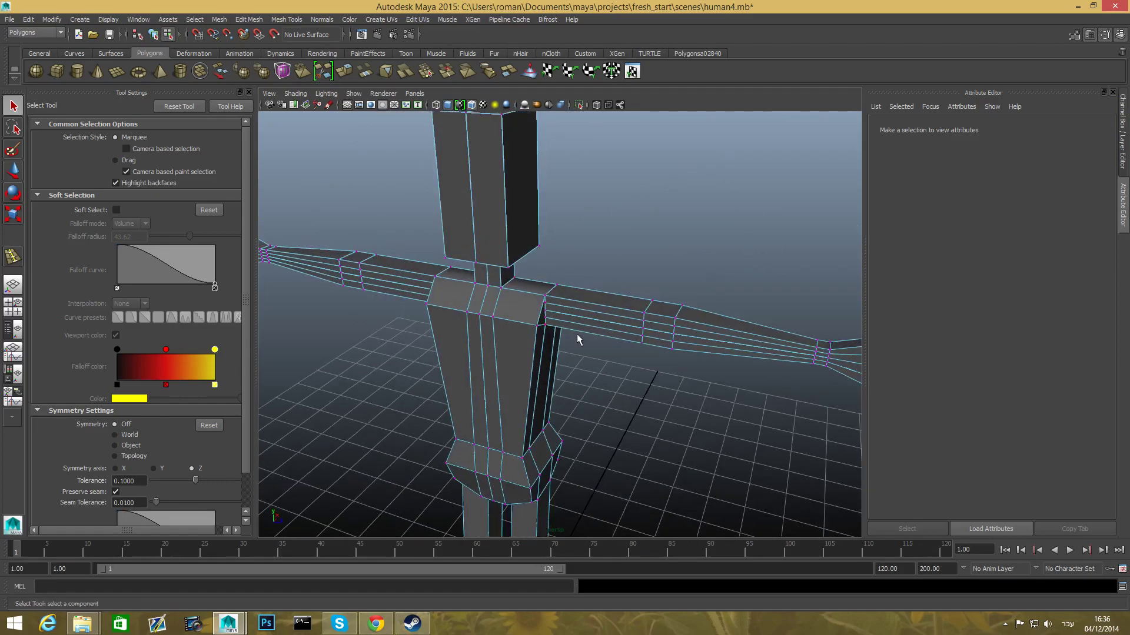
Undo the arm edge loops and the vertex merges along the front of the chest.
key(z)
key(z)
key(z)
key(z)
key(z)
key(z)
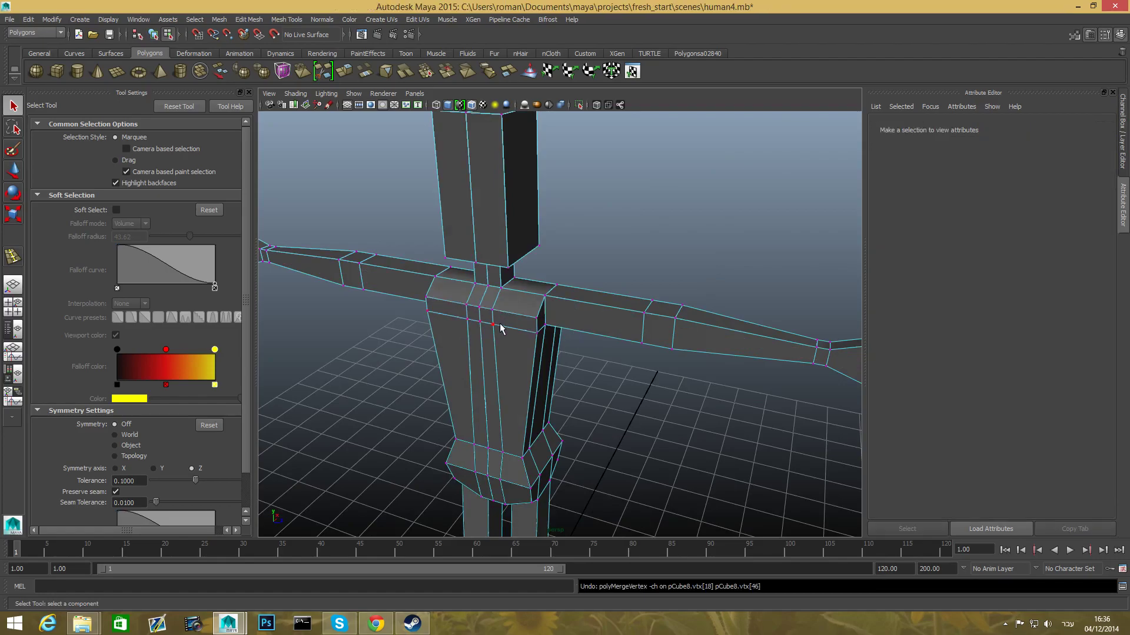
key(z)
scroll(682, 376, down, 5)
alt+drag(589, 353, 478, 351)
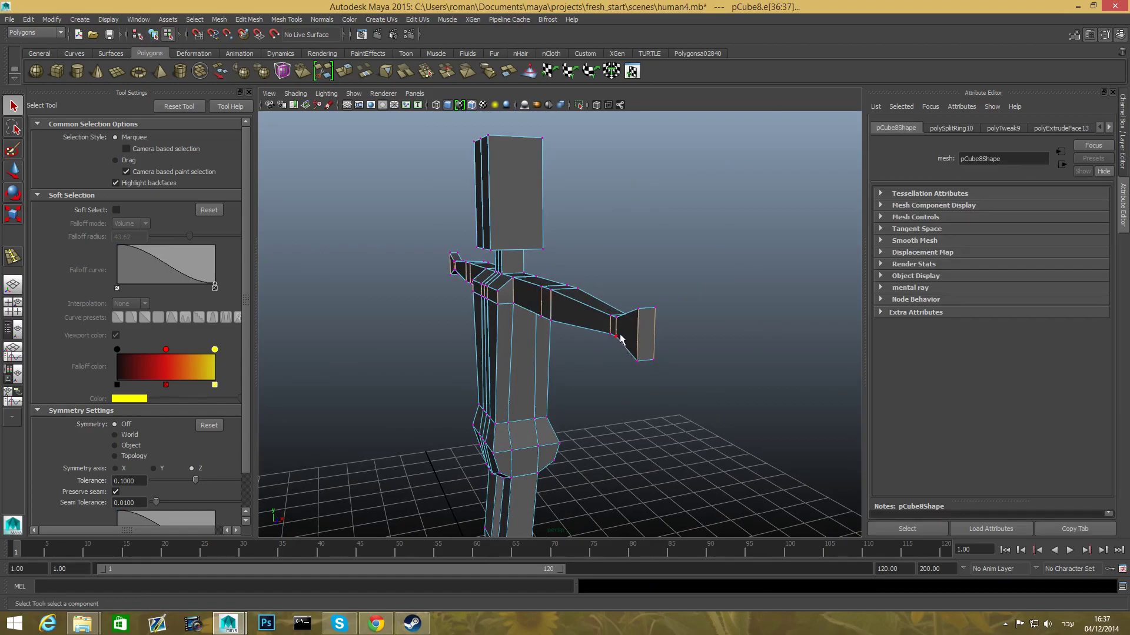
Insert three equally spaced edge loops lengthwise through the hands, arms and upper chest with Insert Edge Loop.
key(F8)
shift+right_drag(629, 327, 590, 339)
click(638, 330)
drag(642, 332, 643, 323)
alt+drag(643, 421, 603, 303)
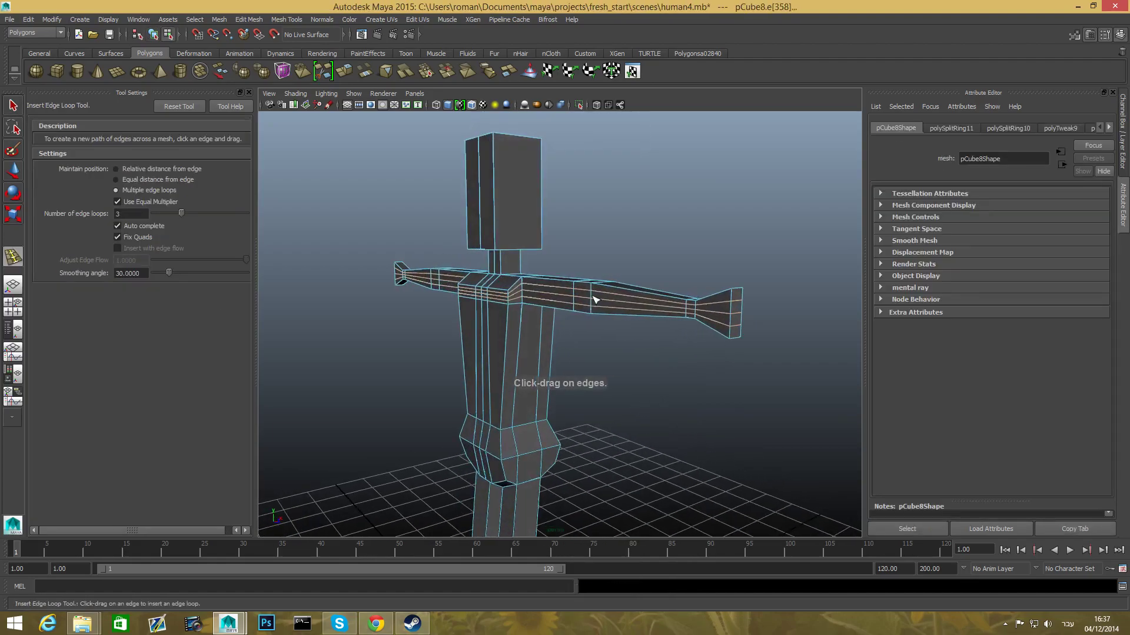
alt+drag(503, 301, 705, 251)
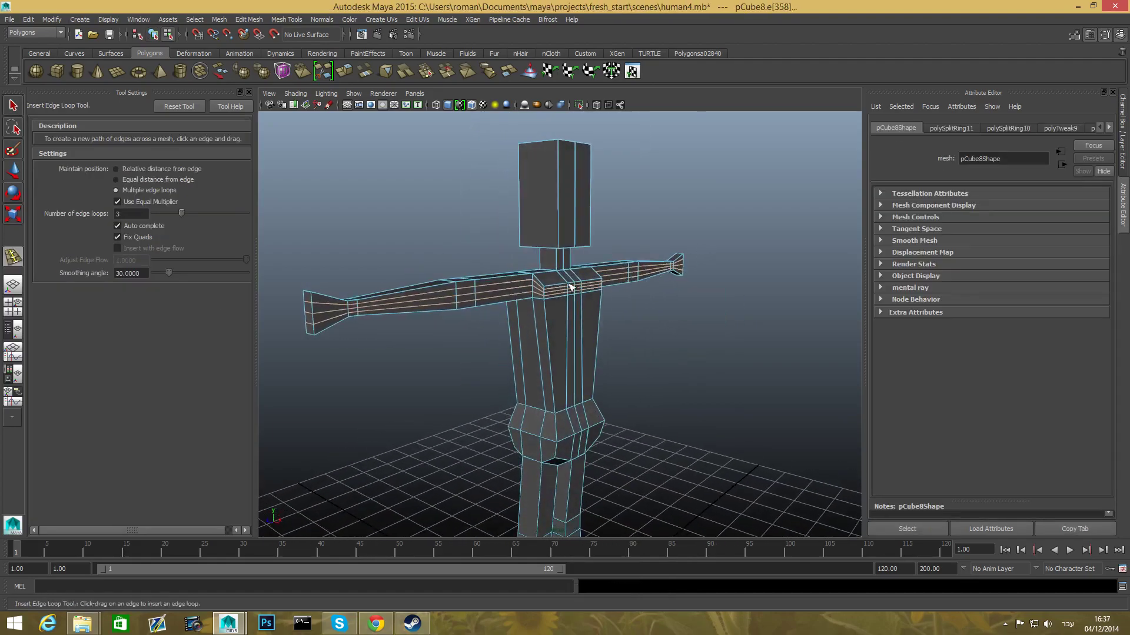
alt+drag(373, 301, 547, 391)
Select the four end faces on each of the two hands.
click(14, 109)
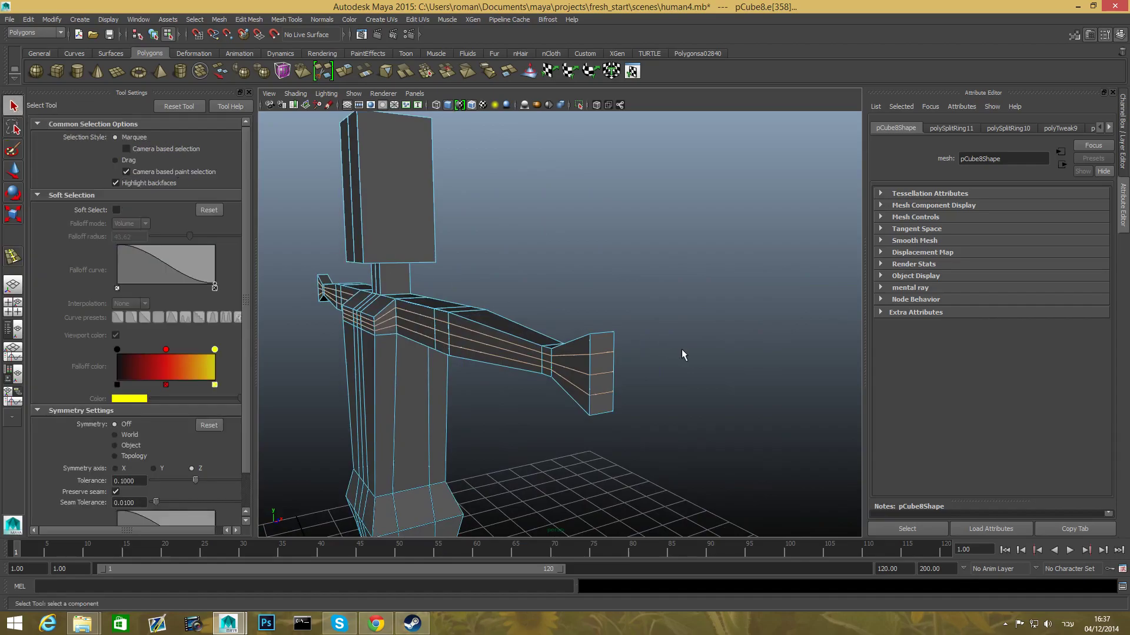
right_drag(608, 347, 608, 337)
click(606, 339)
shift+click(606, 366)
shift+click(603, 383)
shift+click(605, 402)
mouse_move(605, 402)
alt+mouse_down()
mouse_move(676, 408)
mouse_move(598, 411)
alt+mouse_up()
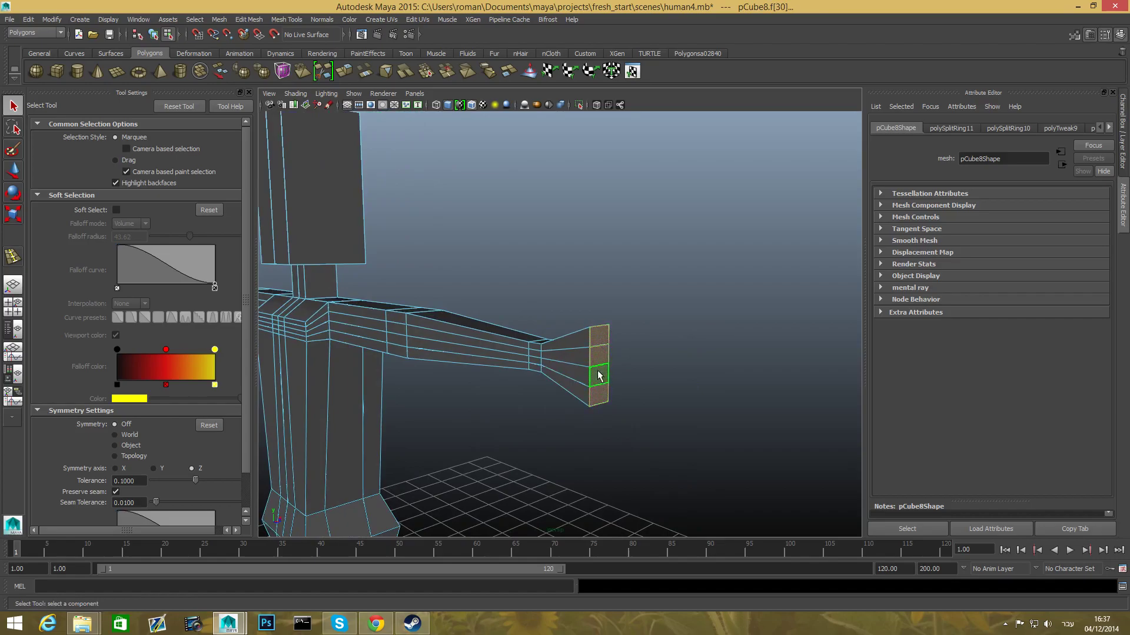
alt+middle_drag(618, 360, 601, 346)
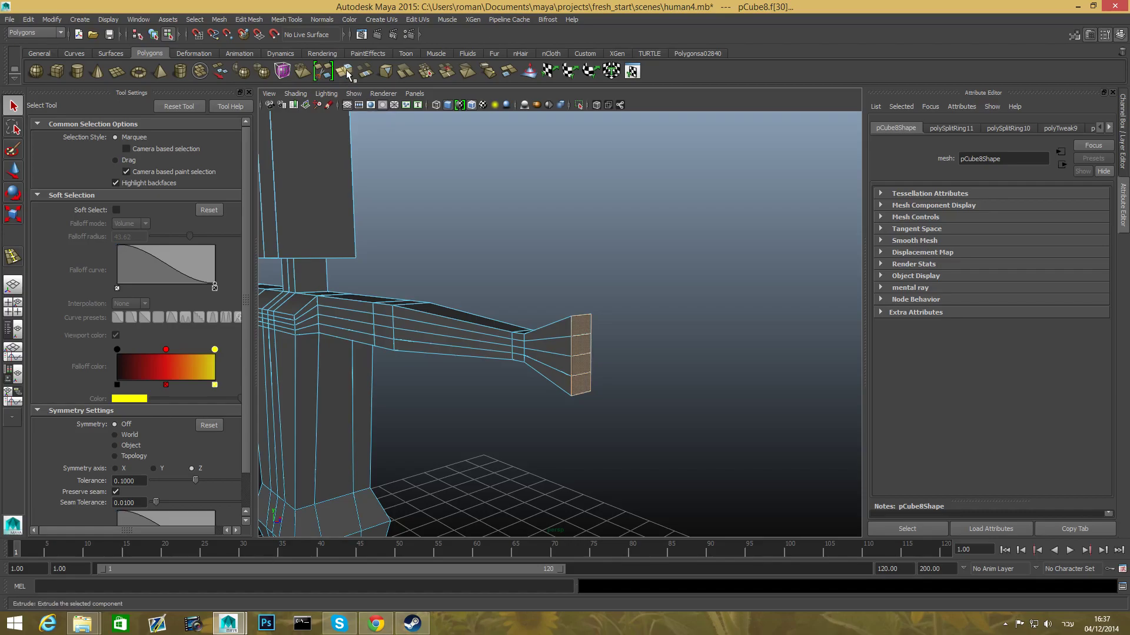
alt+drag(502, 328, 569, 377)
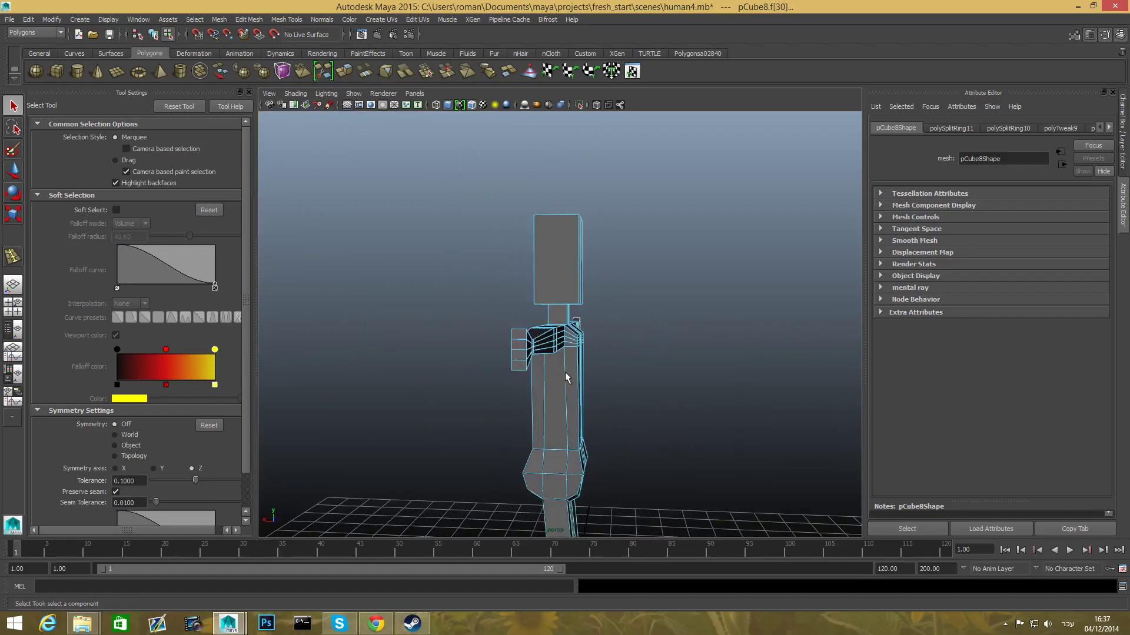
shift+click(518, 353)
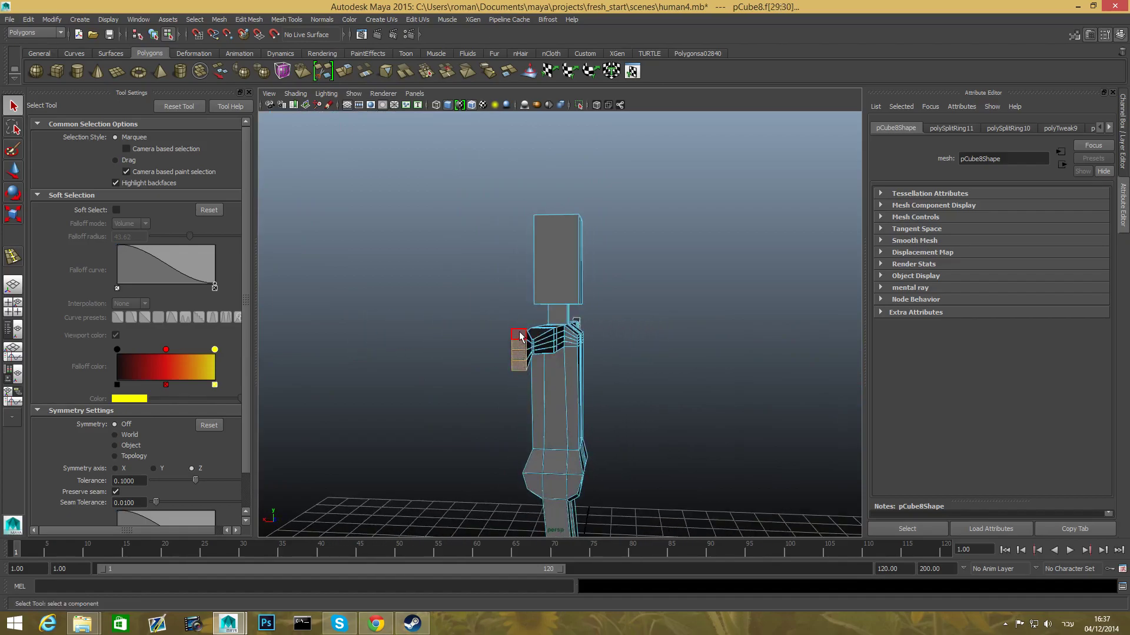
alt+drag(683, 343, 681, 399)
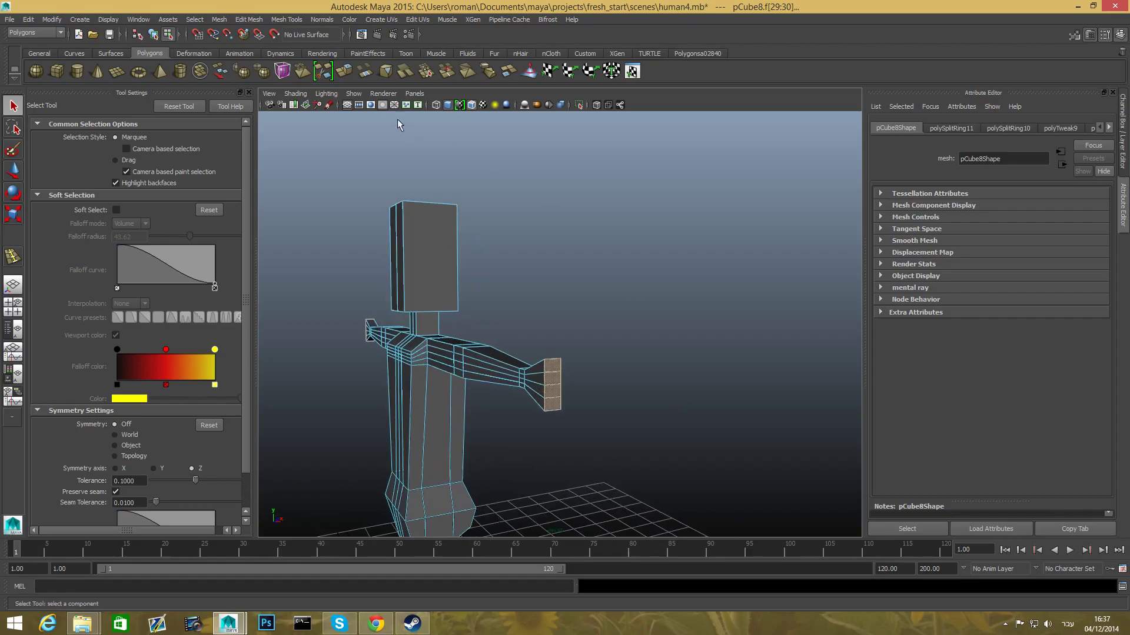
Extrude the end faces of both hands outward by about 0.185.
click(344, 71)
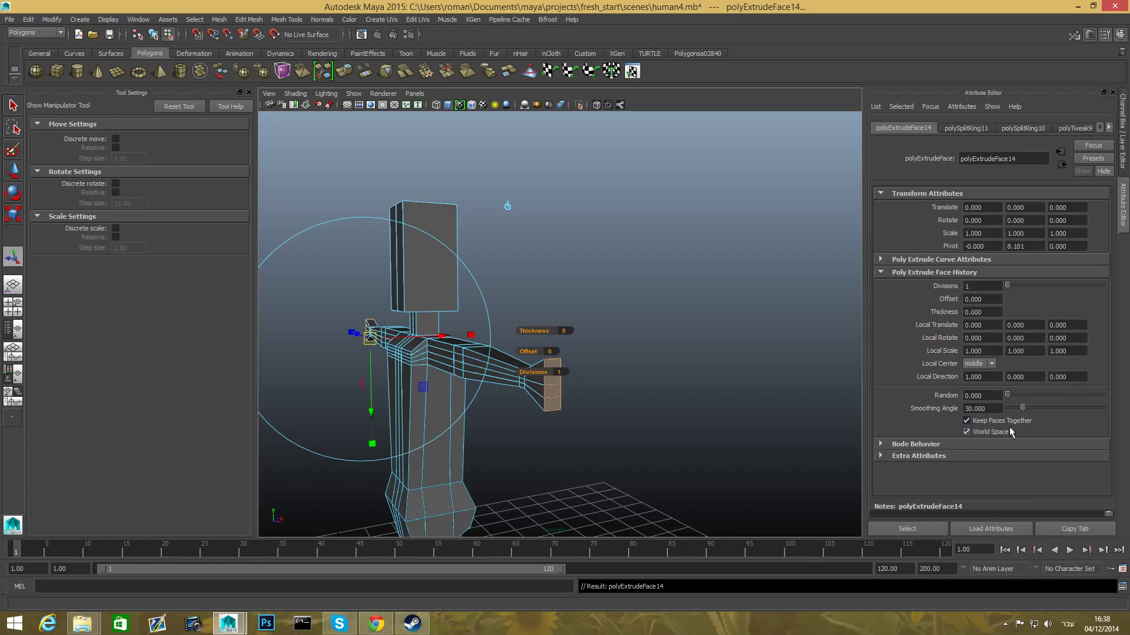
alt+drag(669, 408, 716, 406)
alt+drag(656, 419, 698, 425)
alt+middle_drag(662, 425, 702, 448)
alt+drag(702, 449, 608, 457)
alt+middle_drag(608, 457, 548, 447)
alt+right_drag(548, 447, 708, 458)
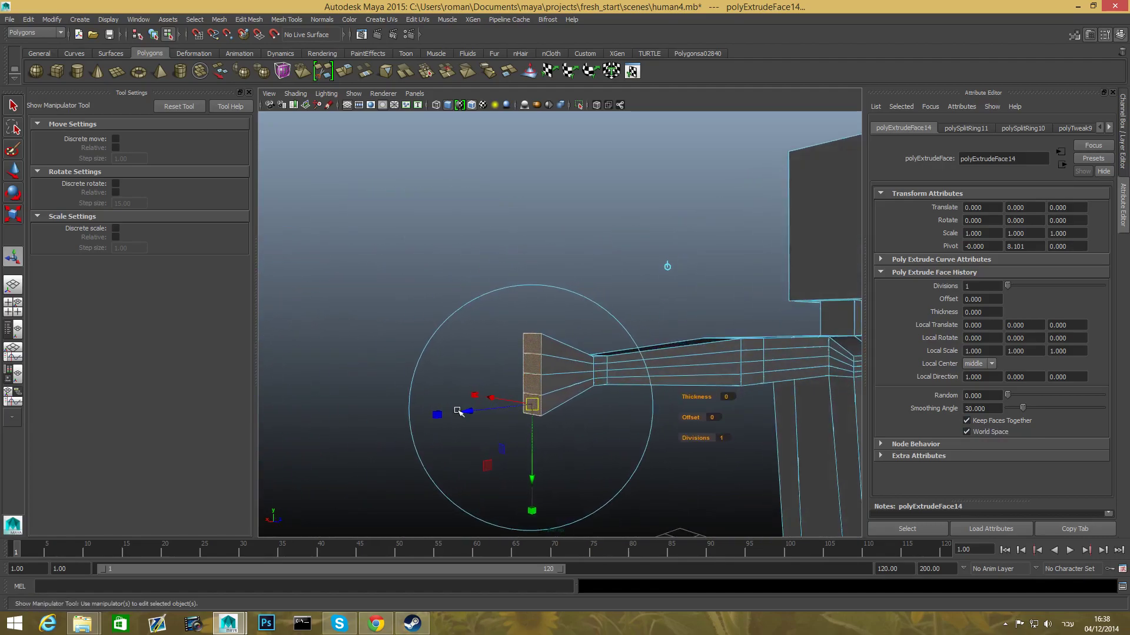
drag(469, 412, 447, 413)
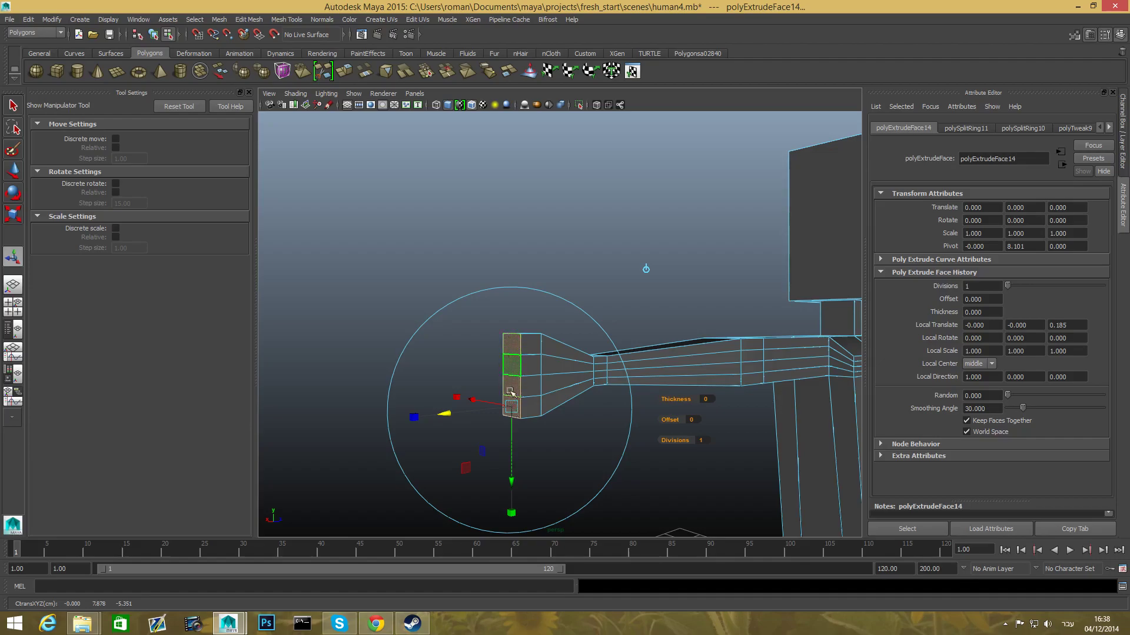
Shape the hand extrusion into separate fingers with Keep Faces Together off, a scale of about 0.717 and a length of about 0.334.
click(966, 422)
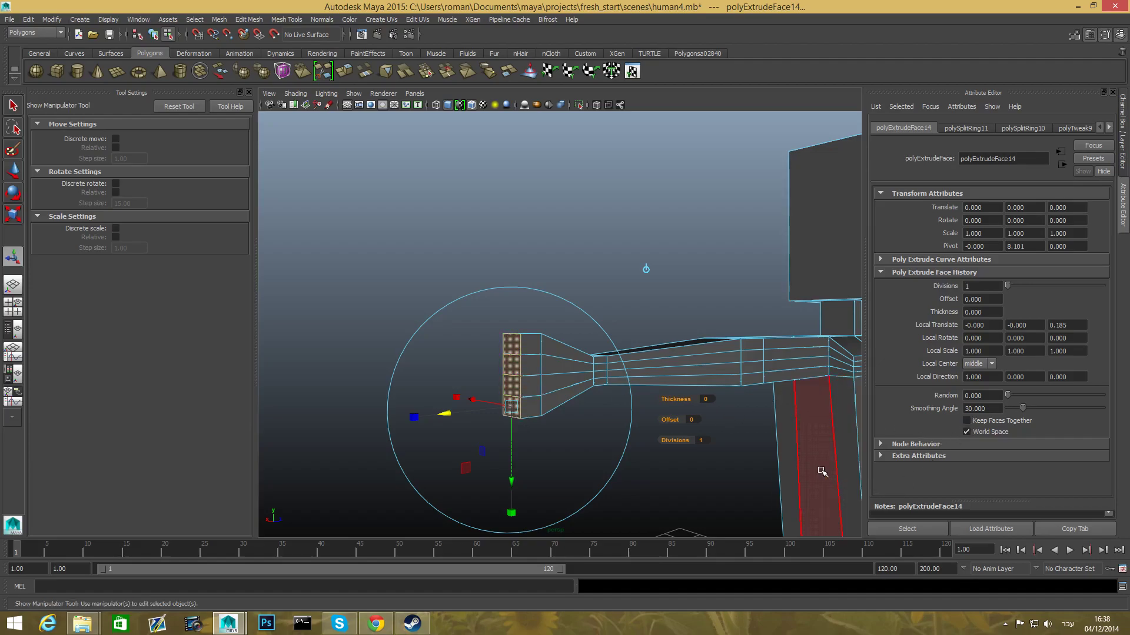
click(413, 419)
drag(511, 409, 660, 424)
scroll(735, 406, up, 3)
alt+middle_drag(761, 435, 610, 414)
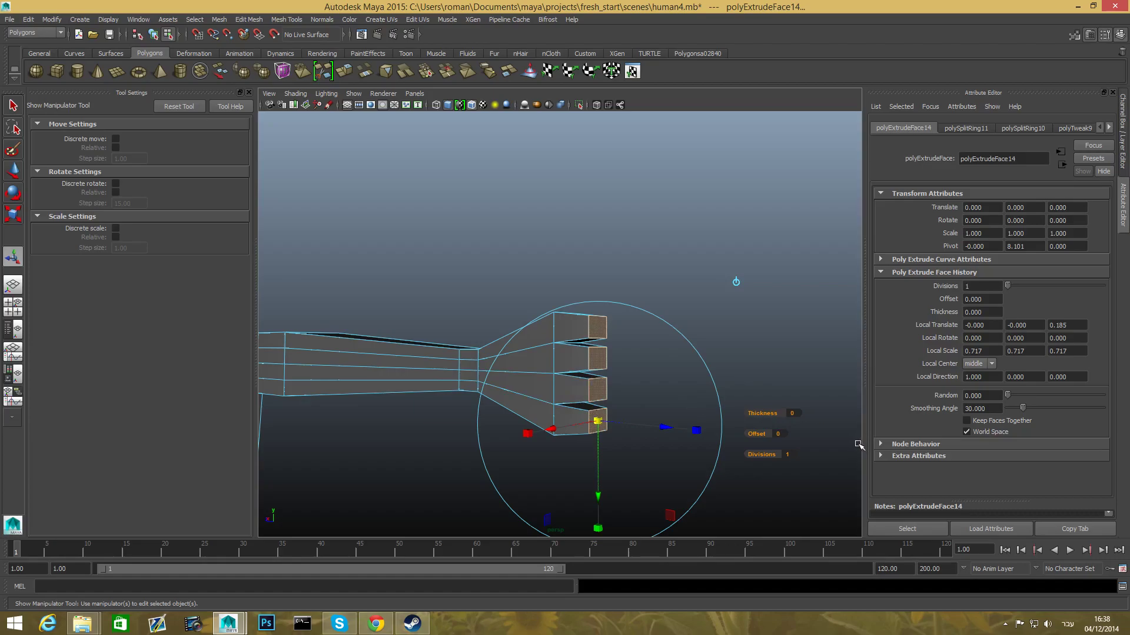
click(965, 431)
drag(667, 431, 696, 444)
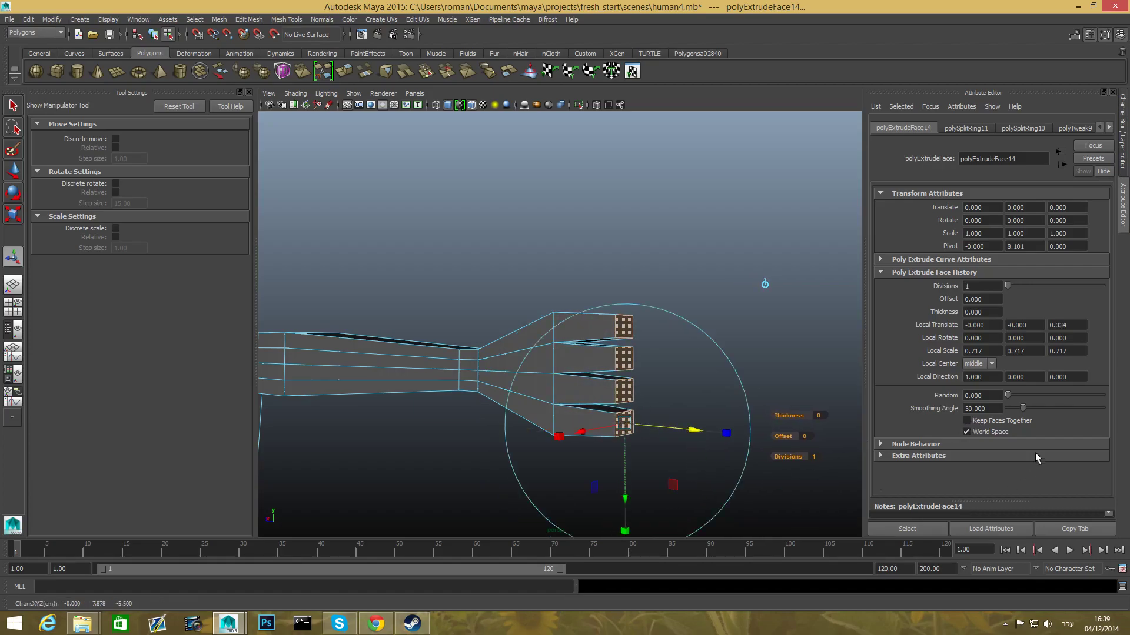
Extrude the finger ends again by about 0.414 and taper their tips to a scale of about 0.8.
click(348, 71)
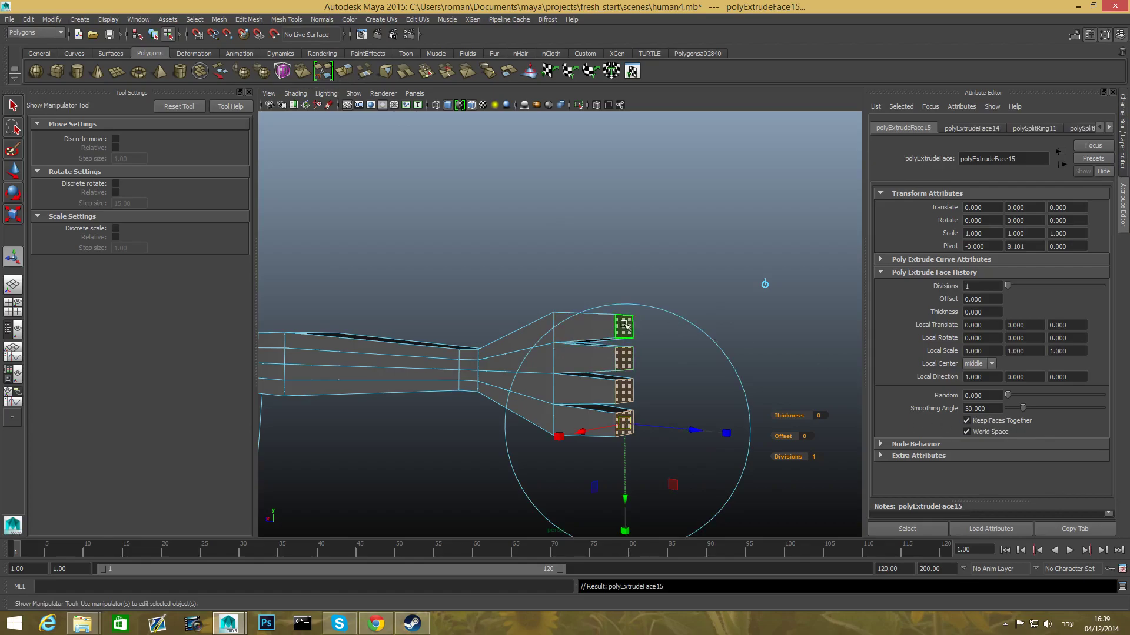
drag(688, 432, 789, 444)
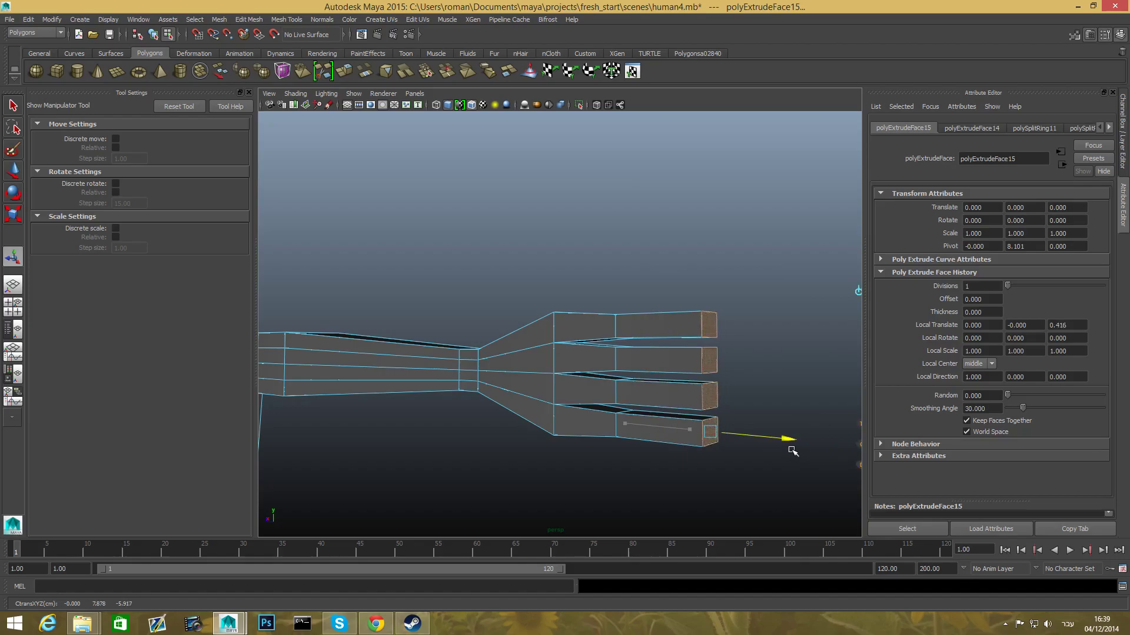
click(823, 442)
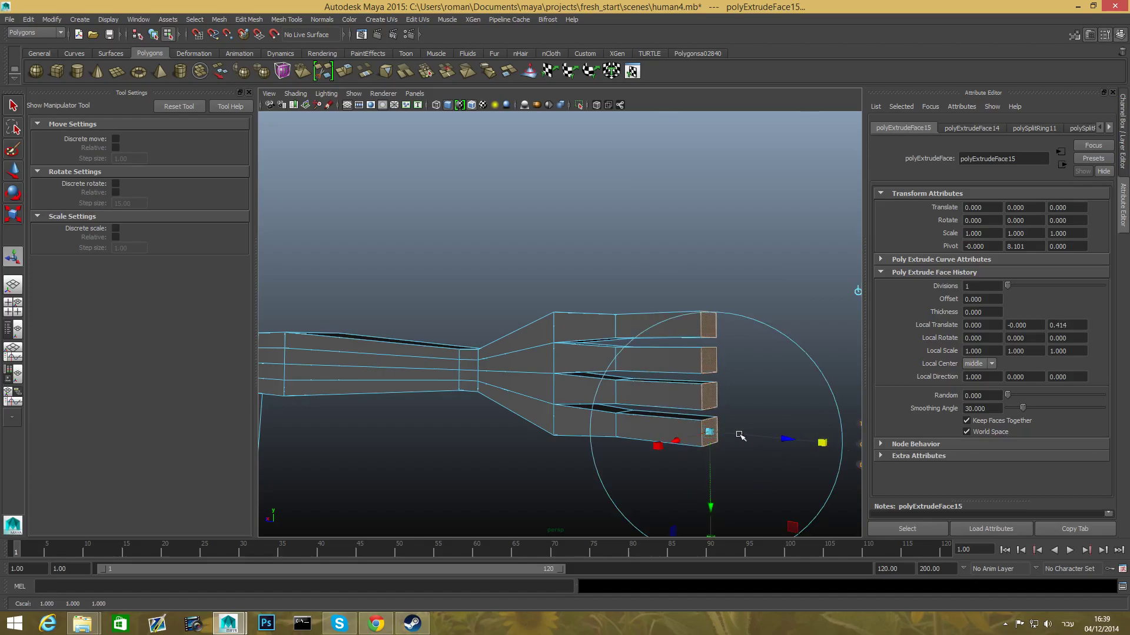
drag(710, 431, 638, 462)
Return the mesh to object selection and examine the fingers, hand and wrist from several angles.
alt+drag(842, 469, 678, 473)
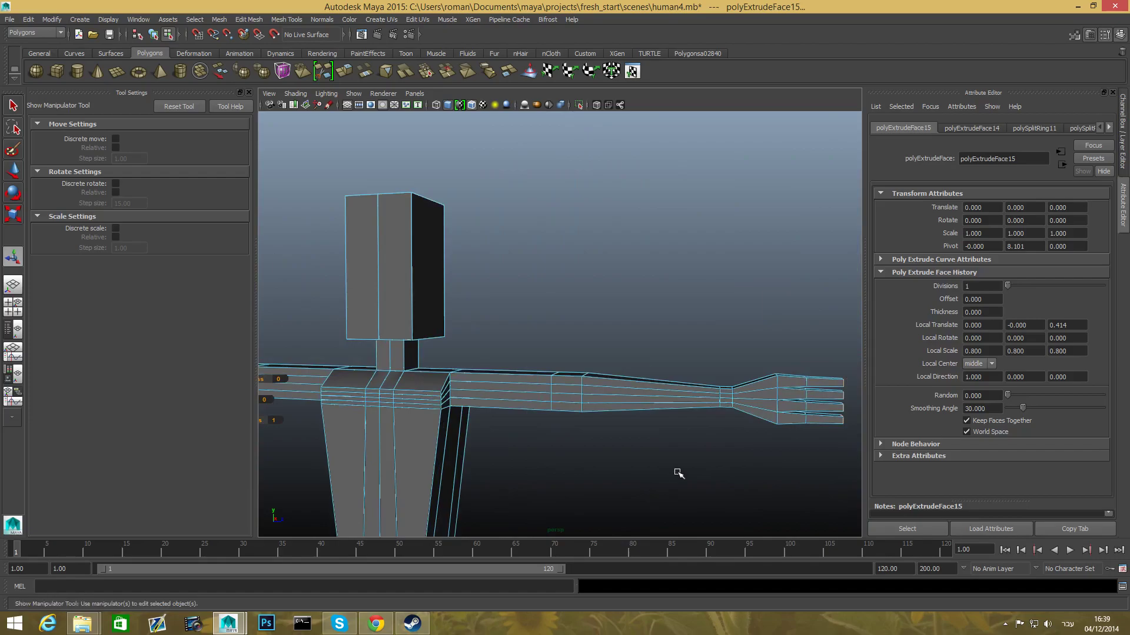
key(F8)
key(f)
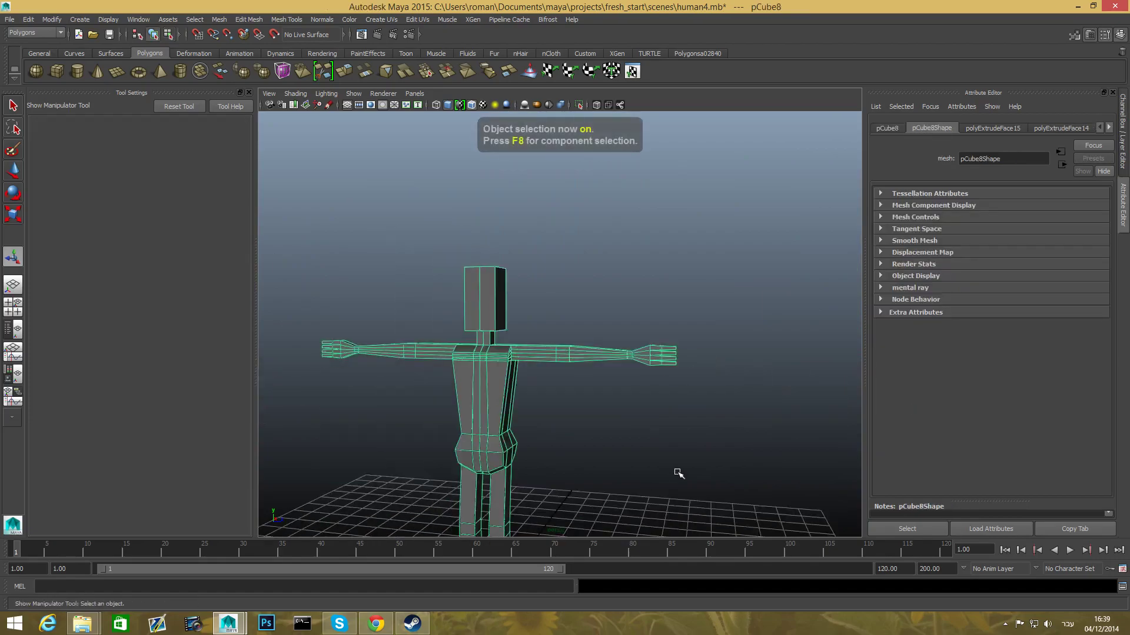
alt+drag(651, 459, 686, 421)
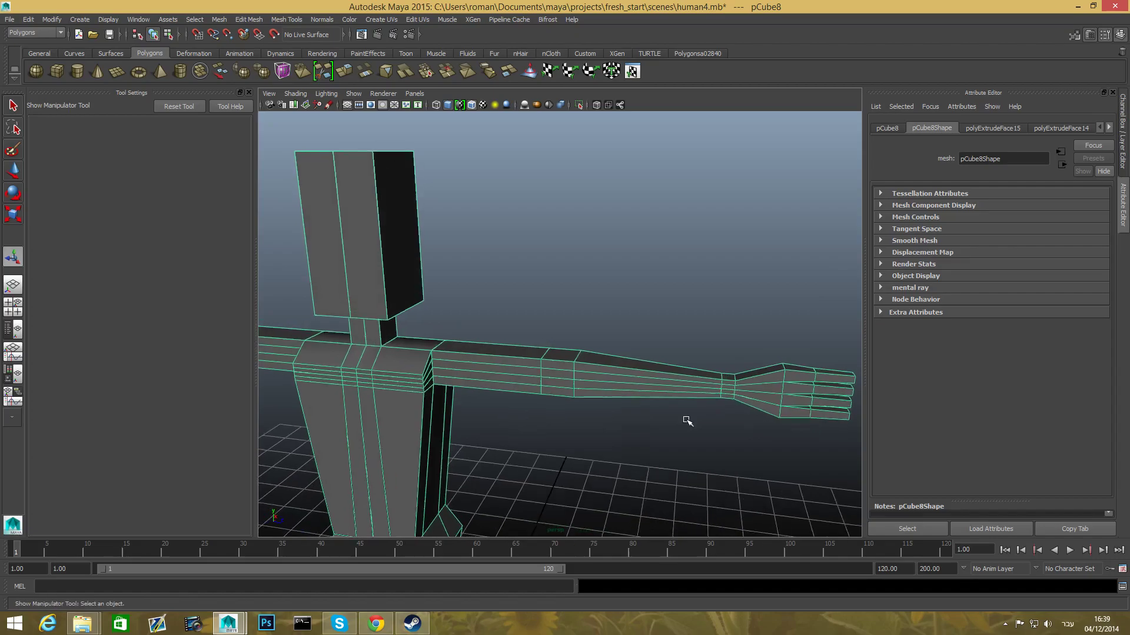
alt+middle_drag(686, 421, 593, 427)
alt+right_drag(593, 427, 677, 442)
alt+middle_drag(676, 441, 610, 434)
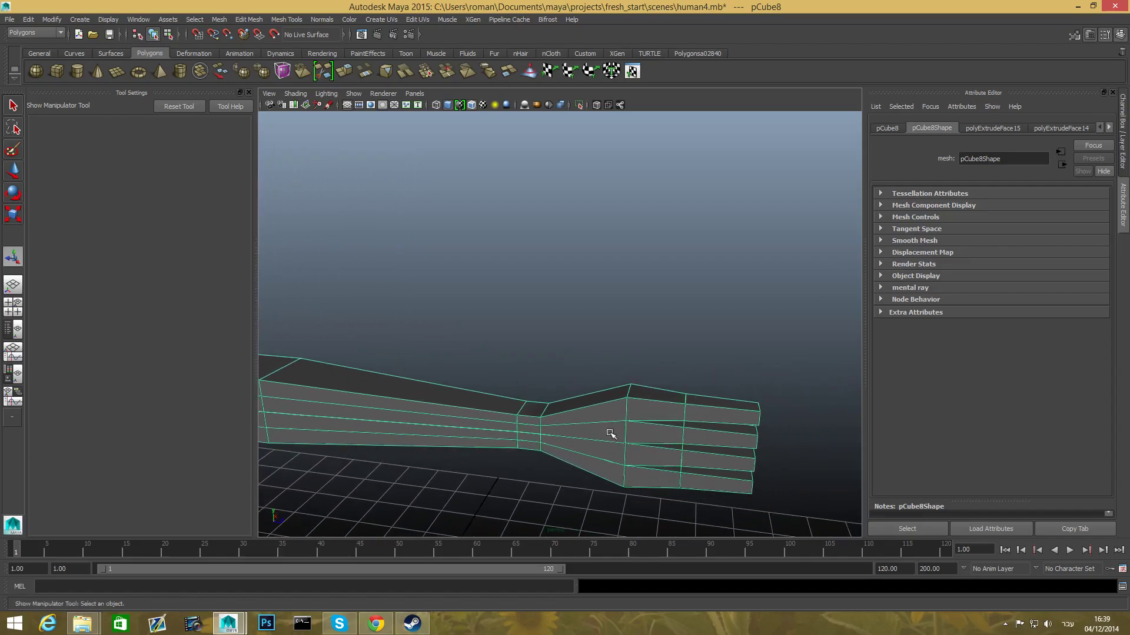
alt+right_drag(607, 440, 433, 457)
alt+drag(434, 457, 574, 351)
alt+drag(582, 405, 527, 386)
alt+right_drag(527, 386, 545, 479)
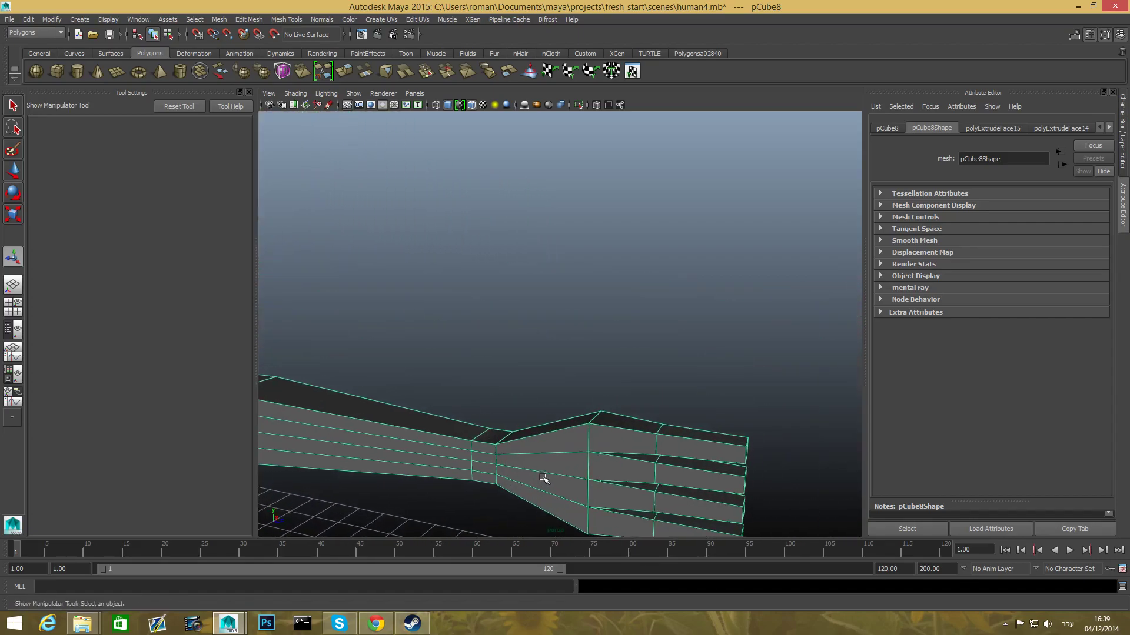
alt+drag(545, 479, 547, 439)
Insert a single edge loop across the hand just before the finger bases, using Relative distance from edge.
shift+right_drag(591, 346, 567, 360)
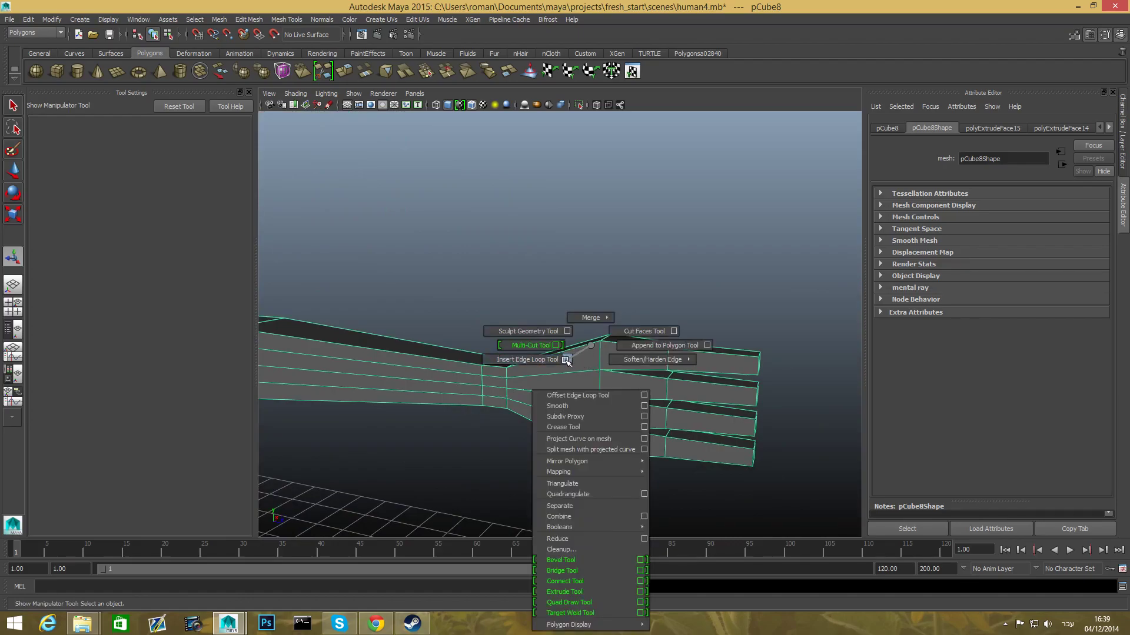
shift+right_drag(567, 360, 567, 361)
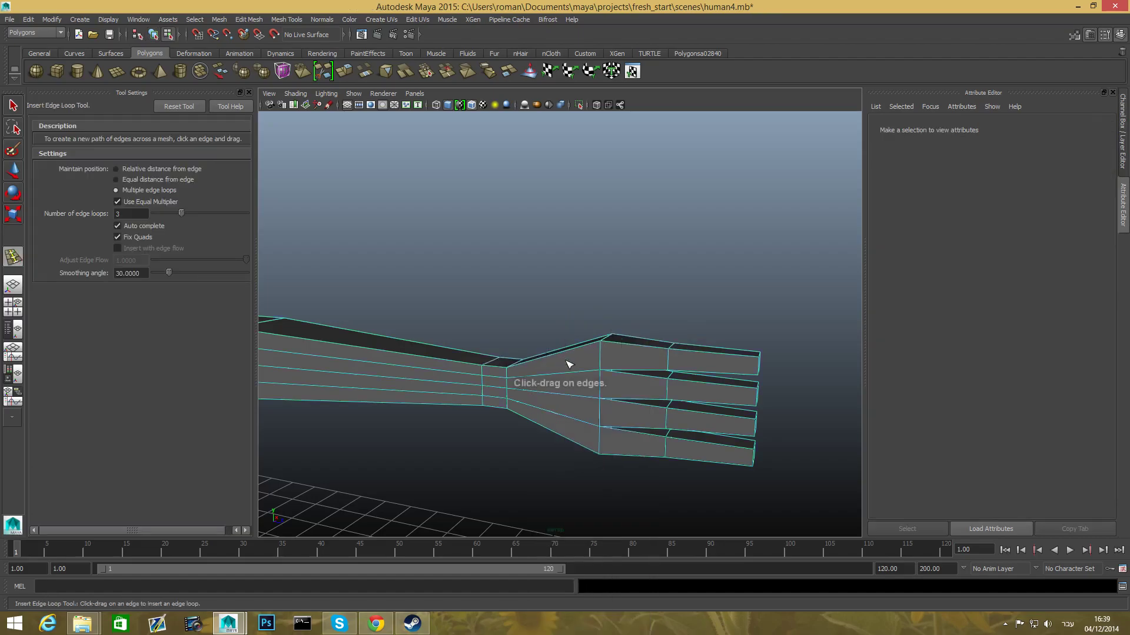
click(124, 215)
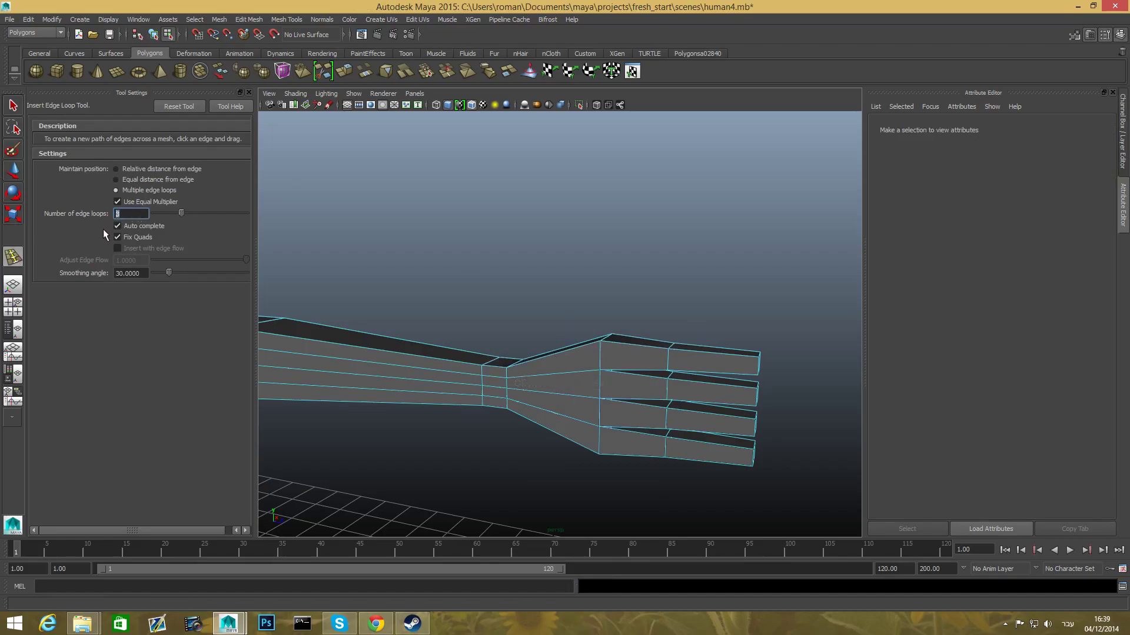
click(176, 109)
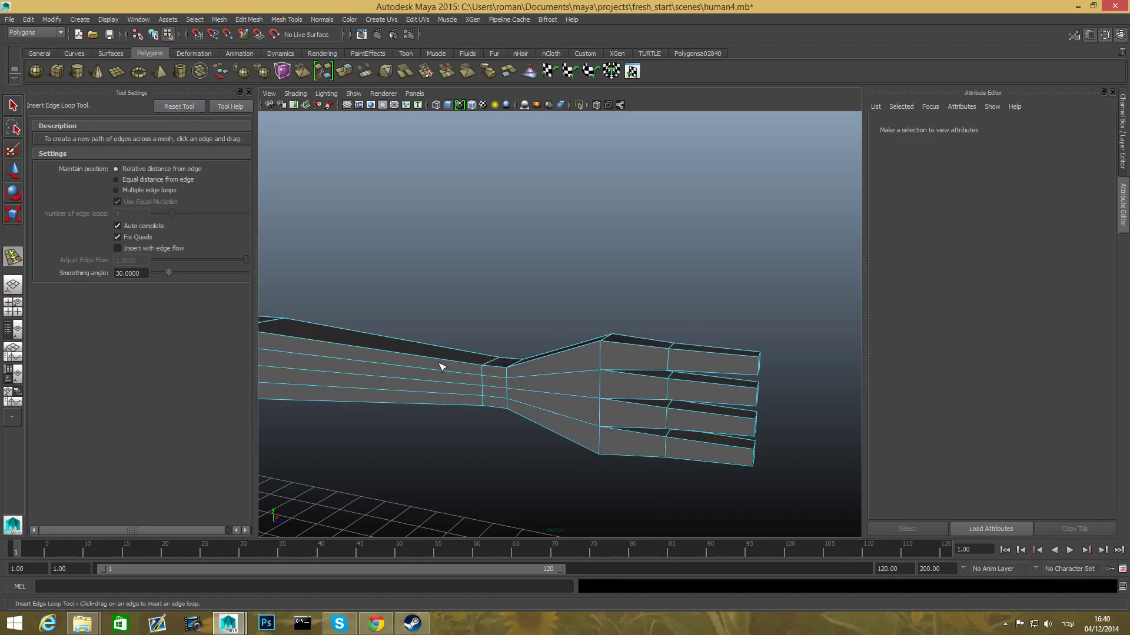
alt+drag(591, 378, 634, 397)
alt+drag(702, 422, 668, 399)
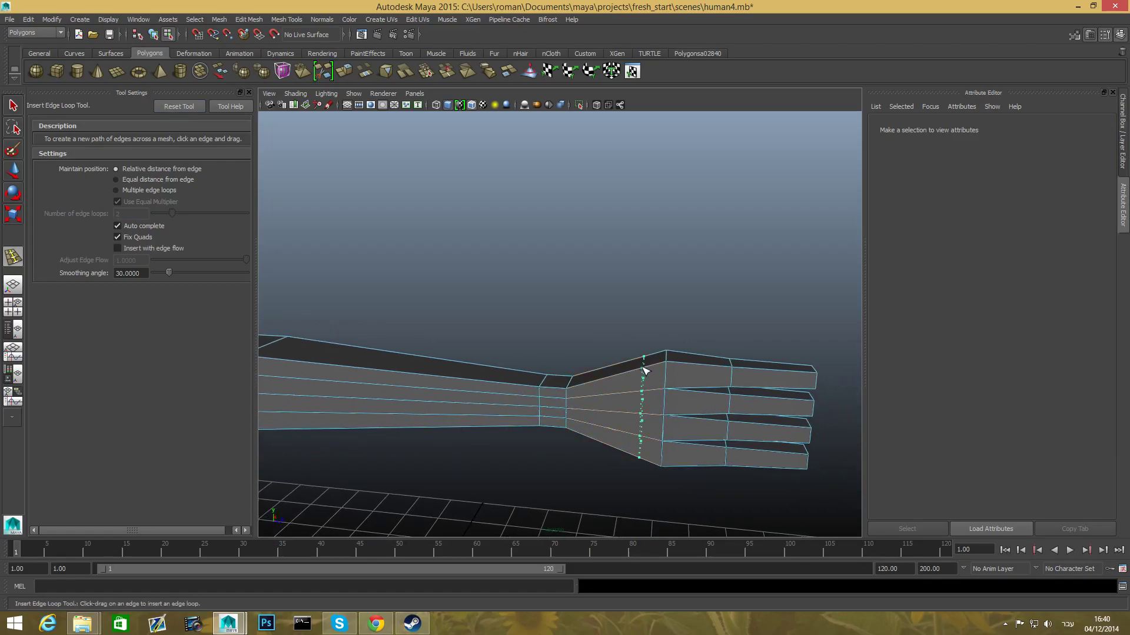
click(645, 370)
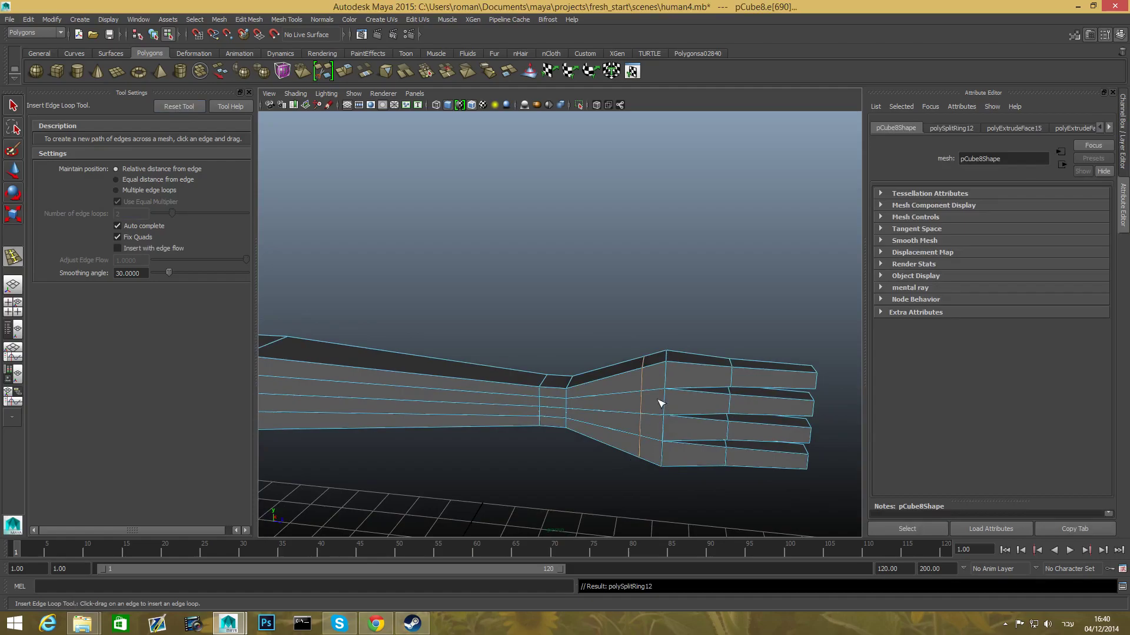
Examine the finished hands and the arm loops across the chest from several angles and distances.
alt+drag(663, 425, 684, 437)
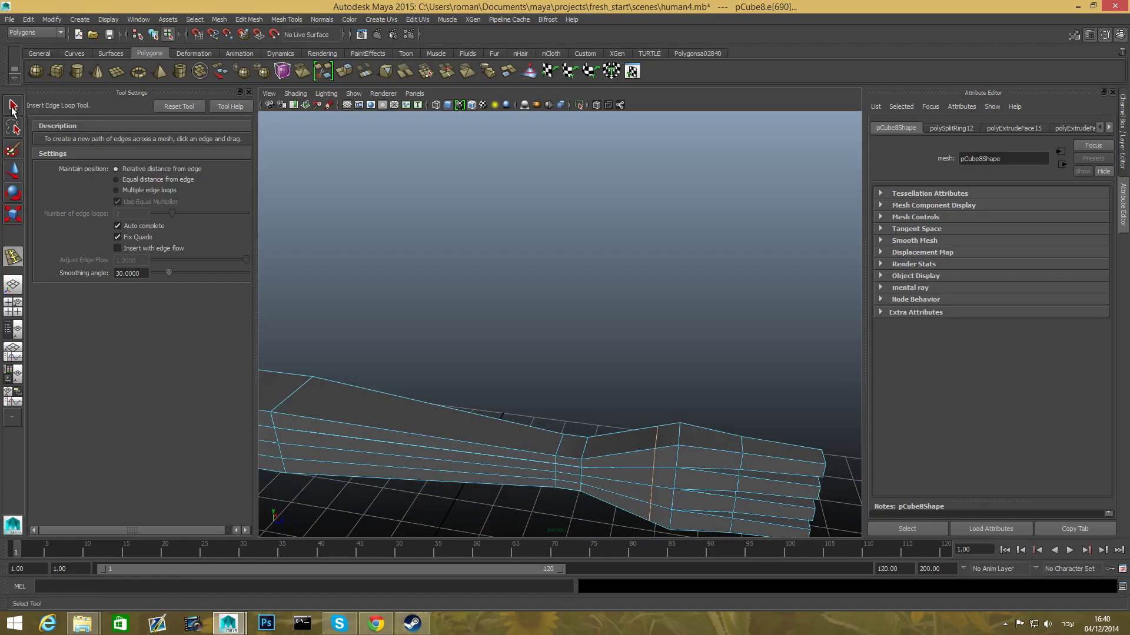
scroll(532, 454, down, 3)
scroll(539, 405, down, 3)
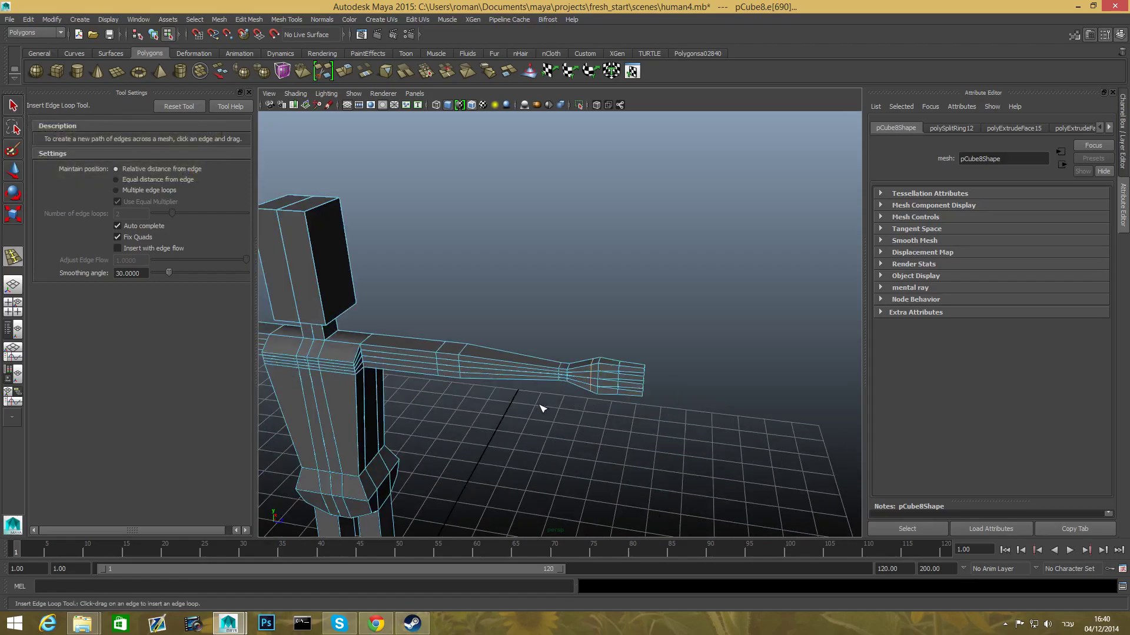
scroll(539, 405, down, 3)
alt+middle_drag(551, 395, 615, 433)
alt+drag(340, 339, 355, 361)
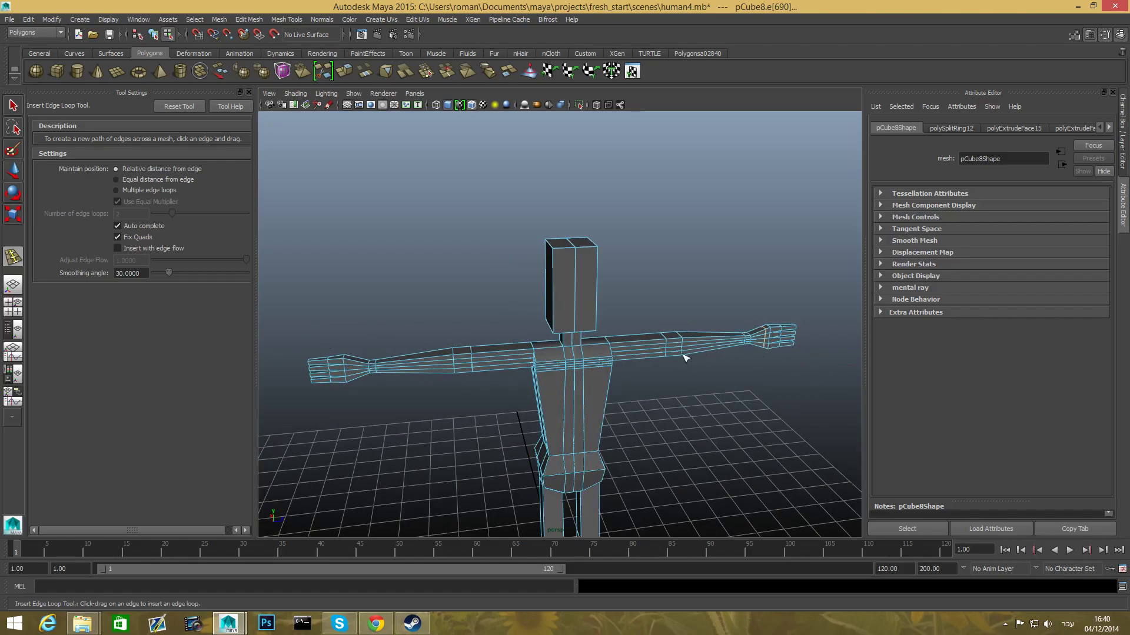
alt+drag(473, 353, 303, 322)
alt+drag(601, 378, 549, 361)
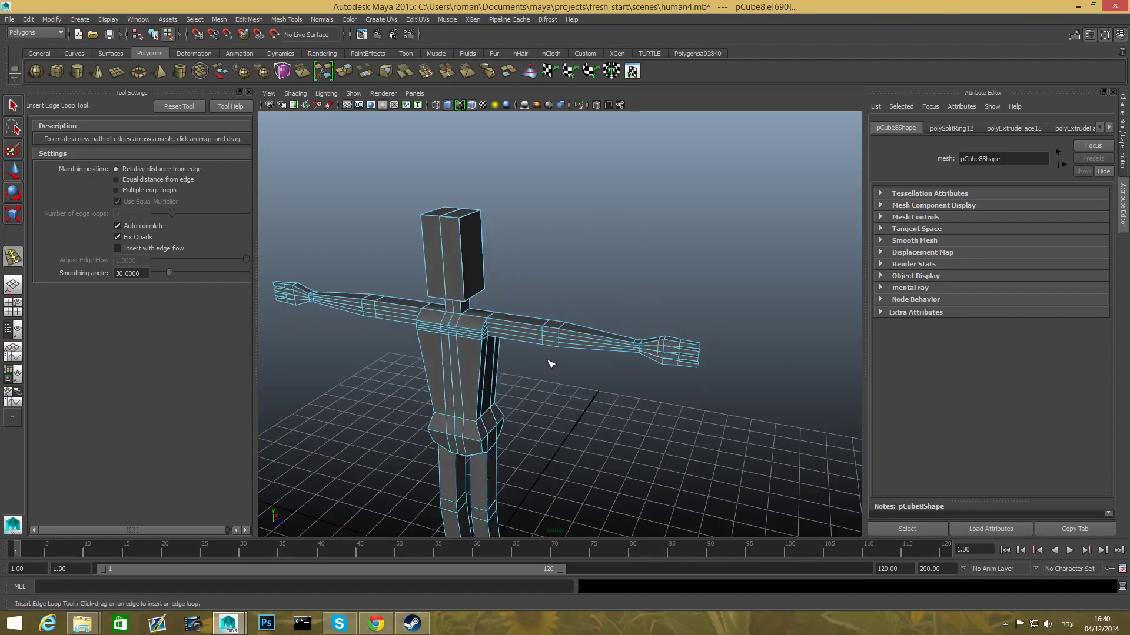
alt+right_drag(549, 361, 606, 373)
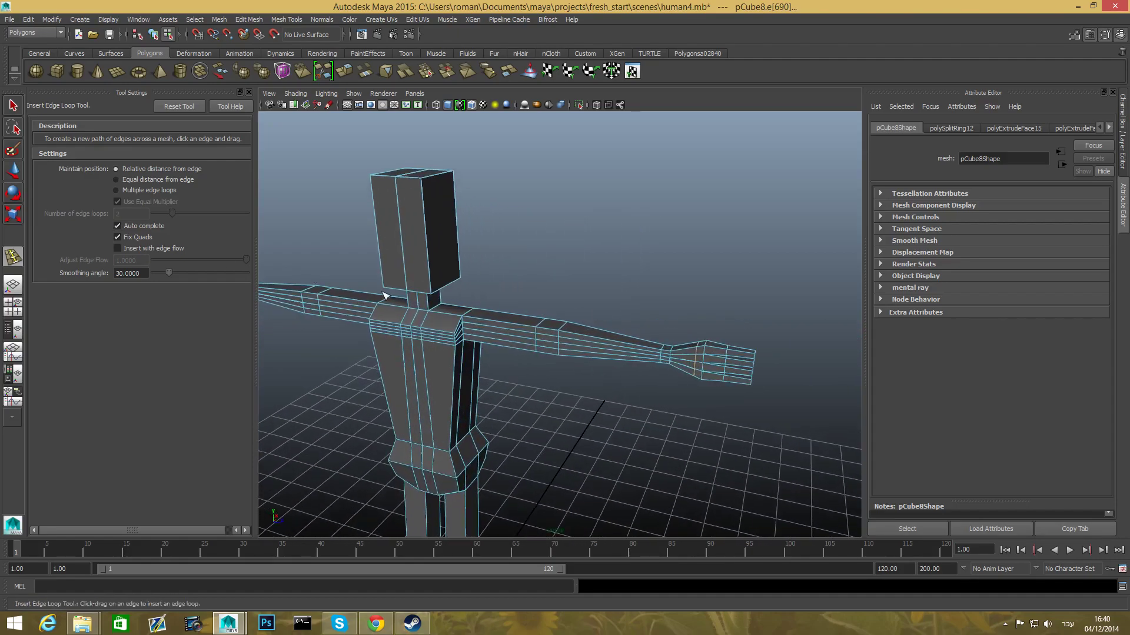
alt+drag(635, 371, 668, 366)
alt+right_drag(668, 366, 522, 271)
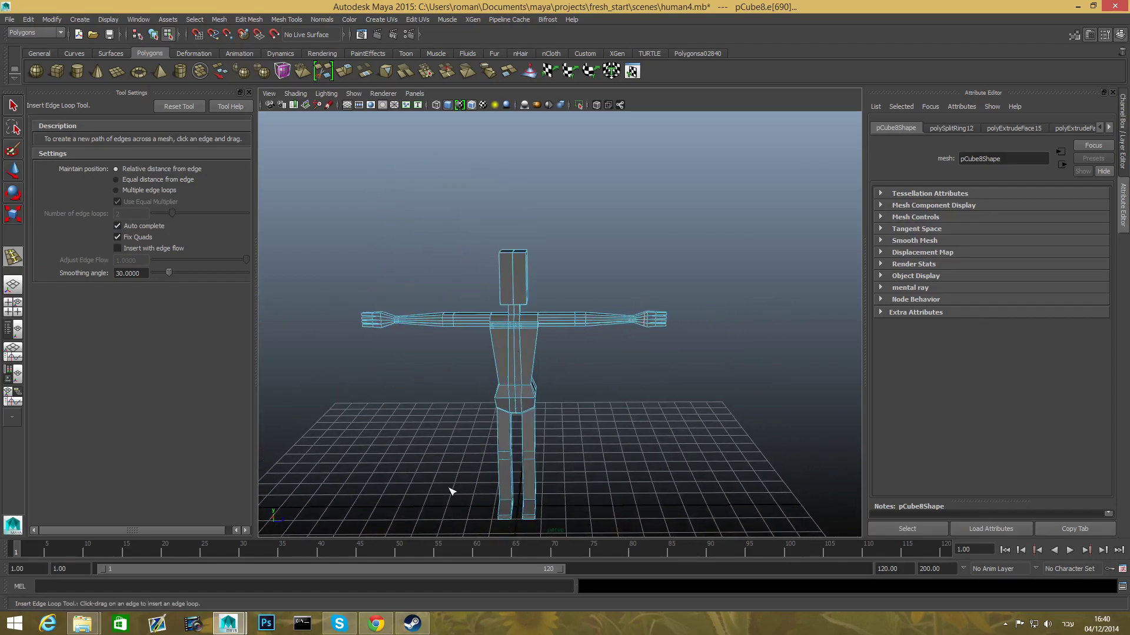
alt+right_drag(592, 393, 782, 462)
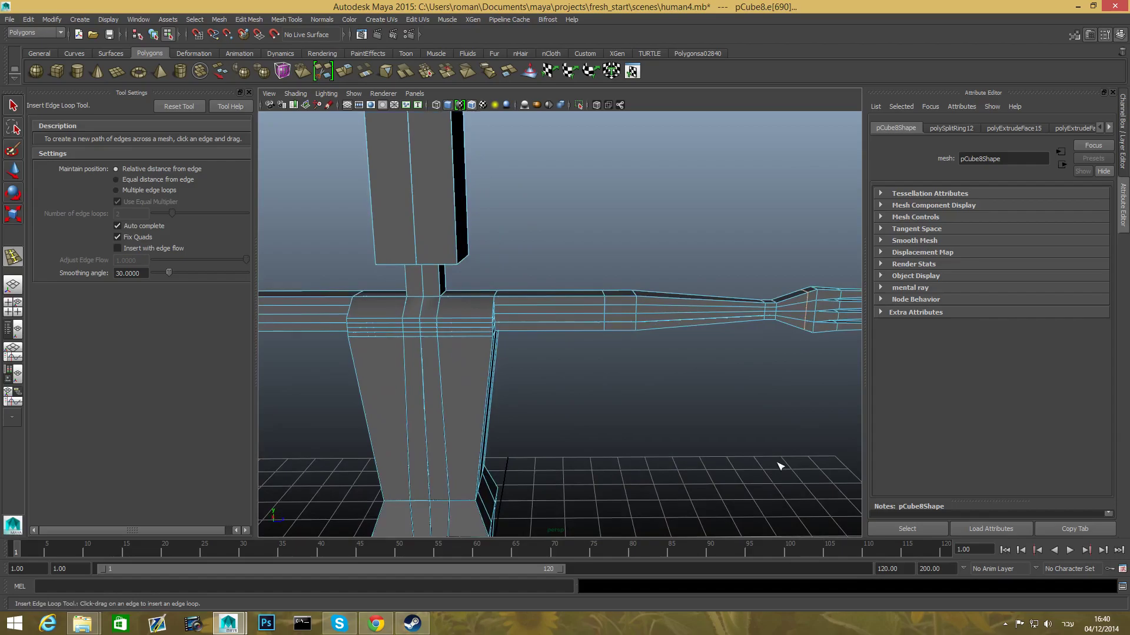
Examine the whole figure from the front and the fingers and palm of one hand up close.
alt+middle_drag(782, 462, 605, 325)
alt+right_drag(598, 316, 520, 277)
alt+drag(503, 366, 499, 360)
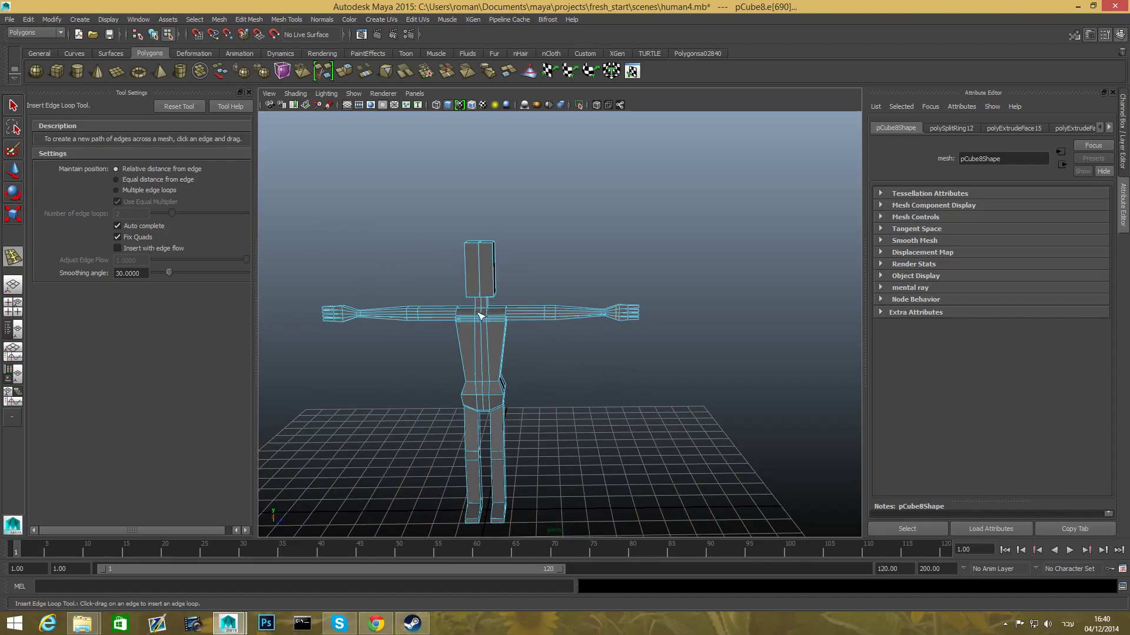
alt+right_drag(510, 381, 739, 441)
alt+middle_drag(739, 441, 500, 424)
alt+right_drag(499, 424, 539, 438)
alt+middle_drag(539, 437, 576, 434)
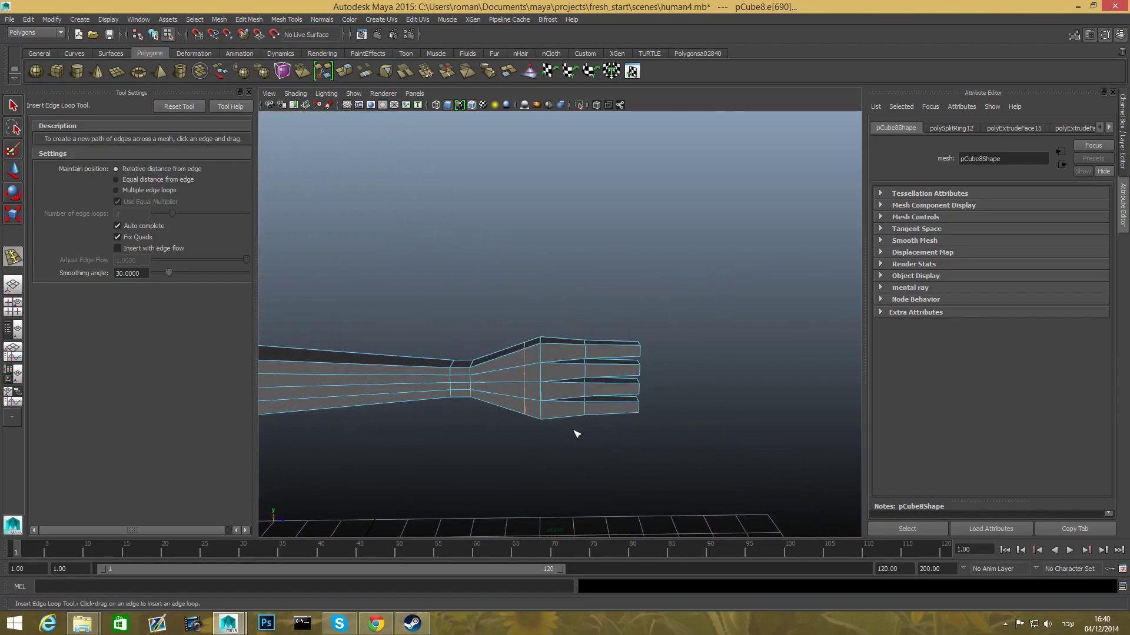
Extrude the narrow upper face just before the finger bases by about 0.157 and shift it about 0.083 towards the fingers to start a thumb.
click(13, 105)
right_drag(521, 355, 528, 376)
click(528, 376)
mouse_move(528, 375)
alt+mouse_down()
mouse_move(560, 455)
mouse_move(552, 443)
mouse_move(570, 443)
mouse_move(539, 391)
alt+mouse_up()
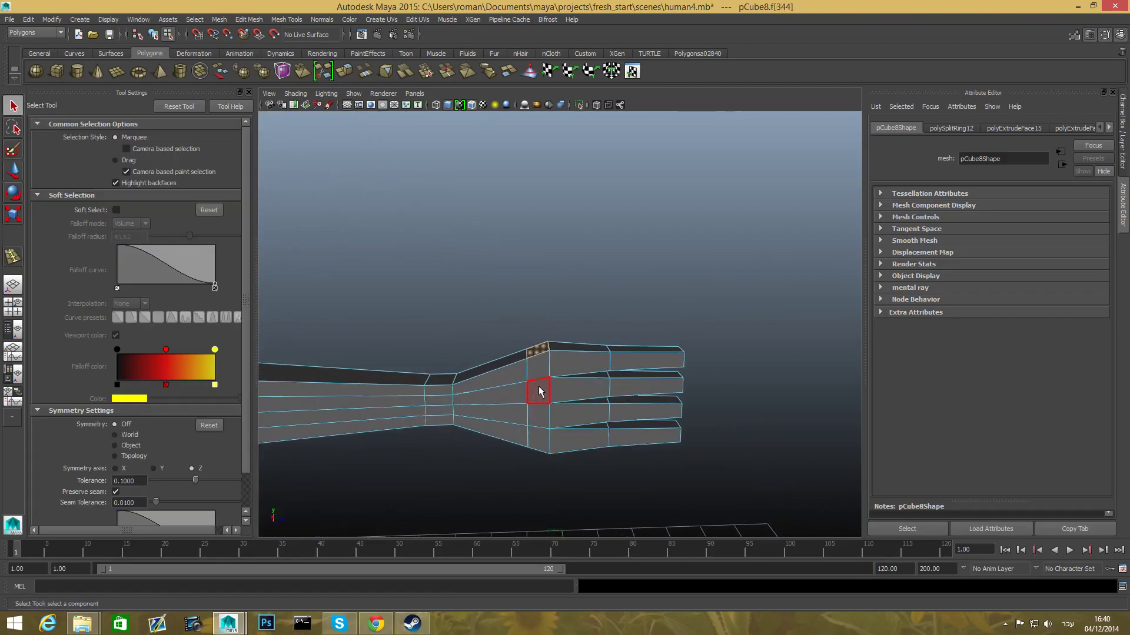
click(349, 71)
drag(511, 280, 501, 255)
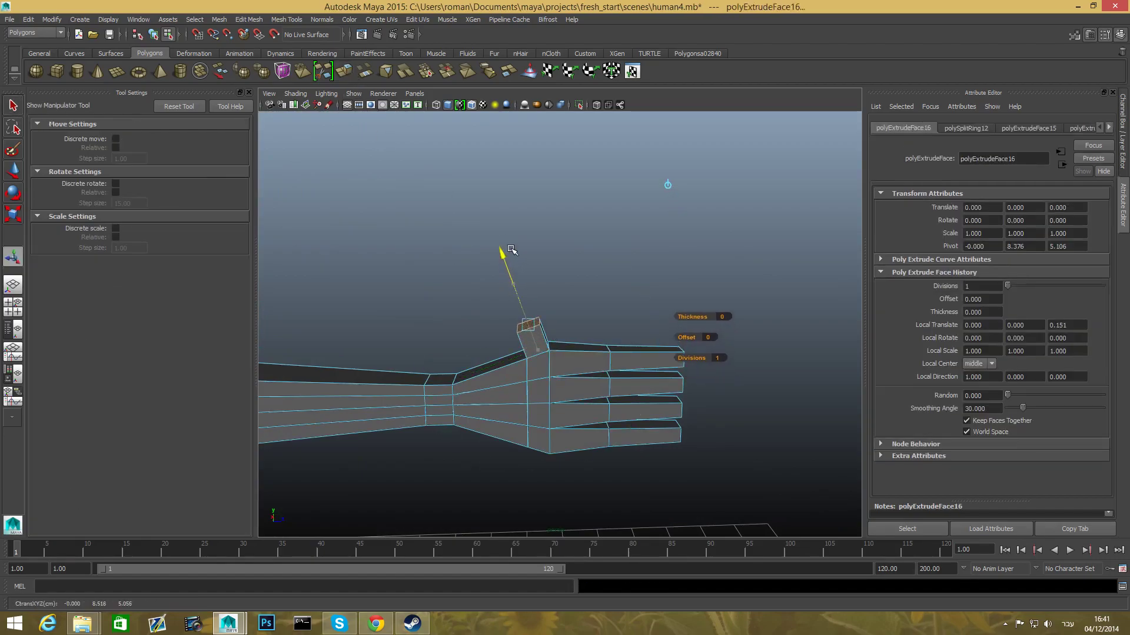
drag(461, 345, 529, 310)
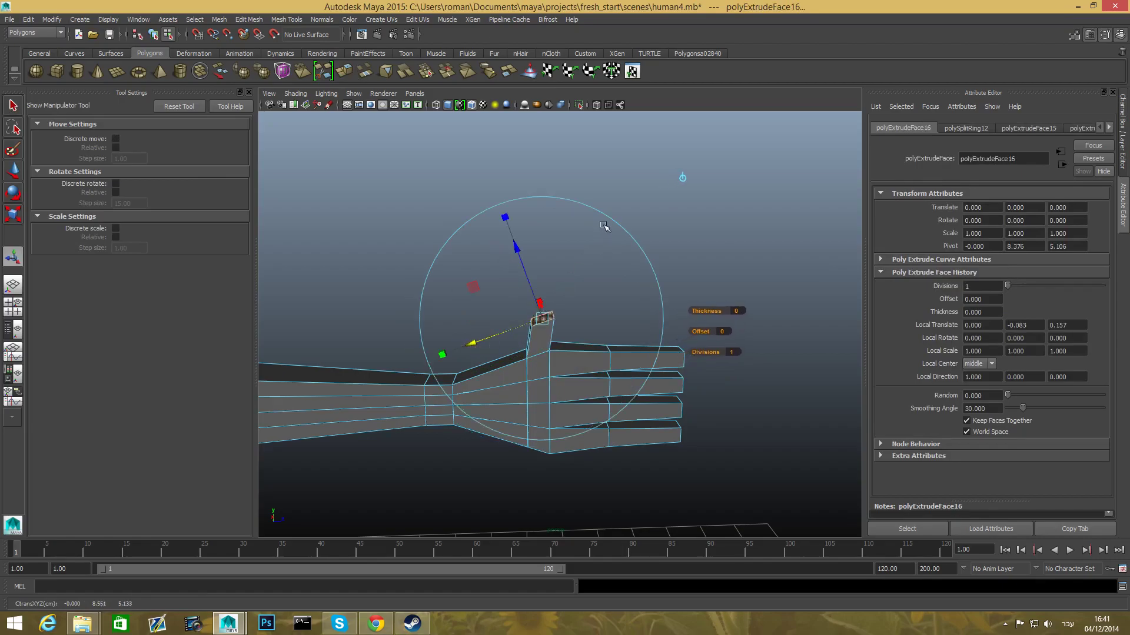
Rotate the end face of the thumb extrusion about 45 degrees around its local X axis, tilting it towards the fingers.
drag(609, 218, 653, 319)
key(ctrl+z)
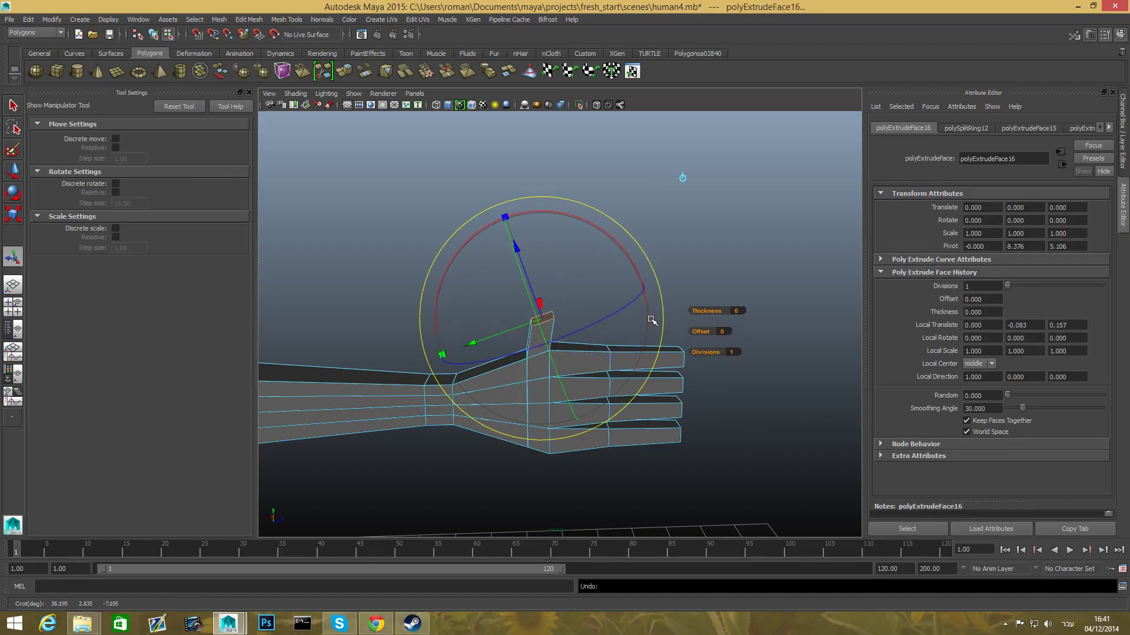
drag(637, 264, 625, 347)
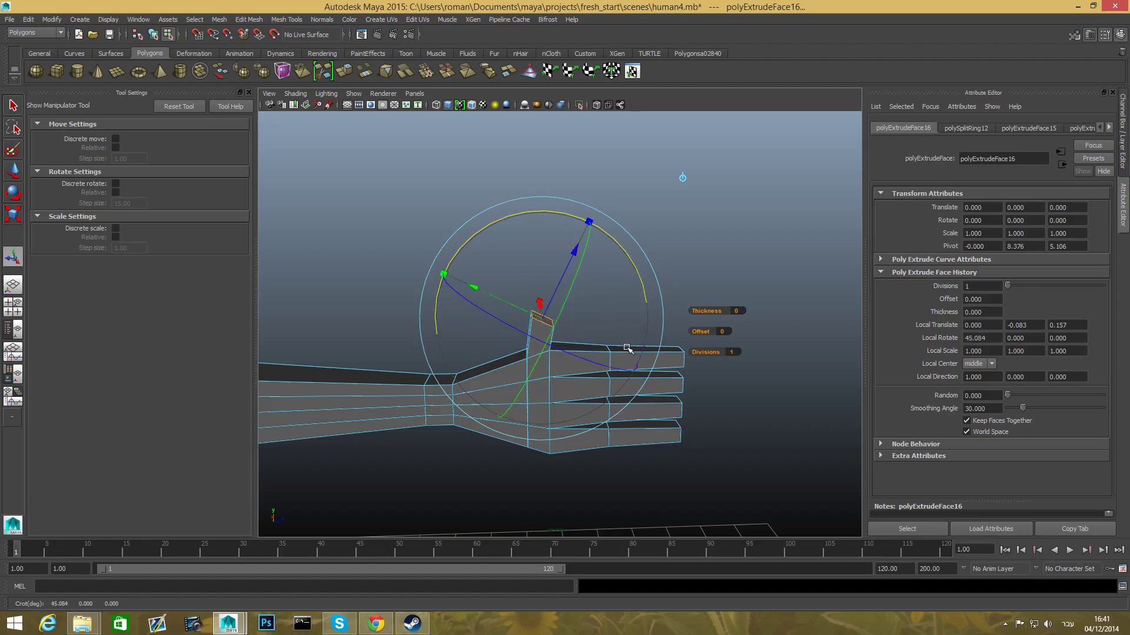
Extrude the thumb's end face again by about 0.212 and offset it about -0.103 along its local Y axis.
click(340, 69)
drag(575, 255, 590, 218)
drag(492, 252, 506, 263)
Move the two vertices at the wrist side of the thumb base slightly towards the wrist.
alt+middle_drag(561, 316, 559, 211)
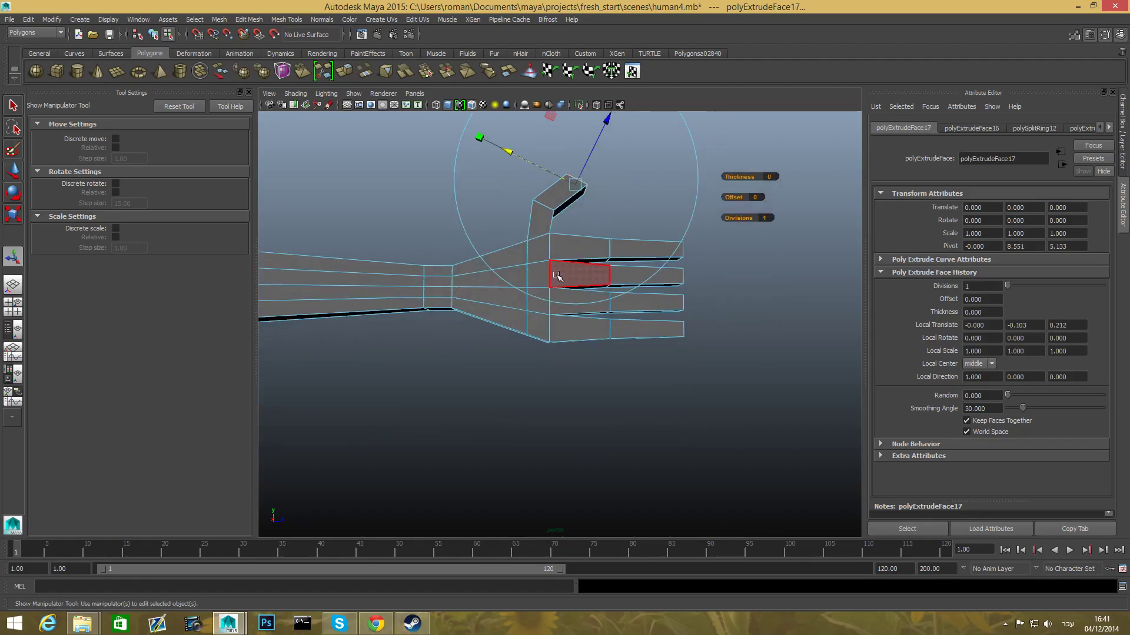
alt+middle_drag(557, 276, 549, 323)
right_drag(643, 340, 597, 342)
drag(413, 258, 650, 365)
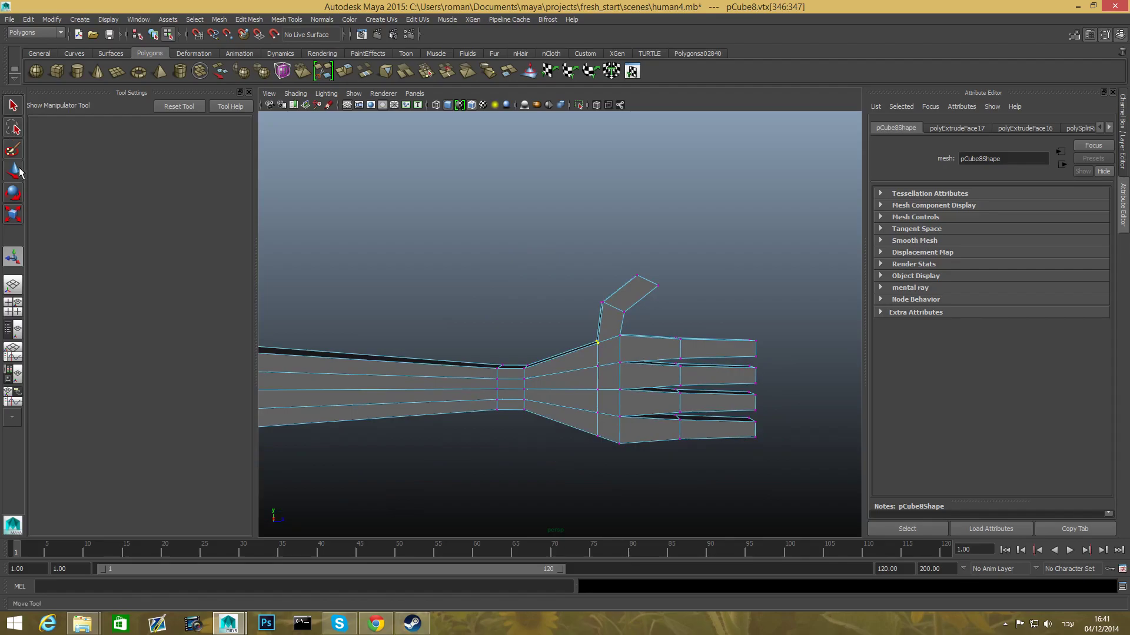
key(alt+shift)
key(w)
drag(711, 344, 693, 345)
Select the vertices at the thumb tip and rotate them to adjust the angle of the end face.
scroll(588, 360, down, 3)
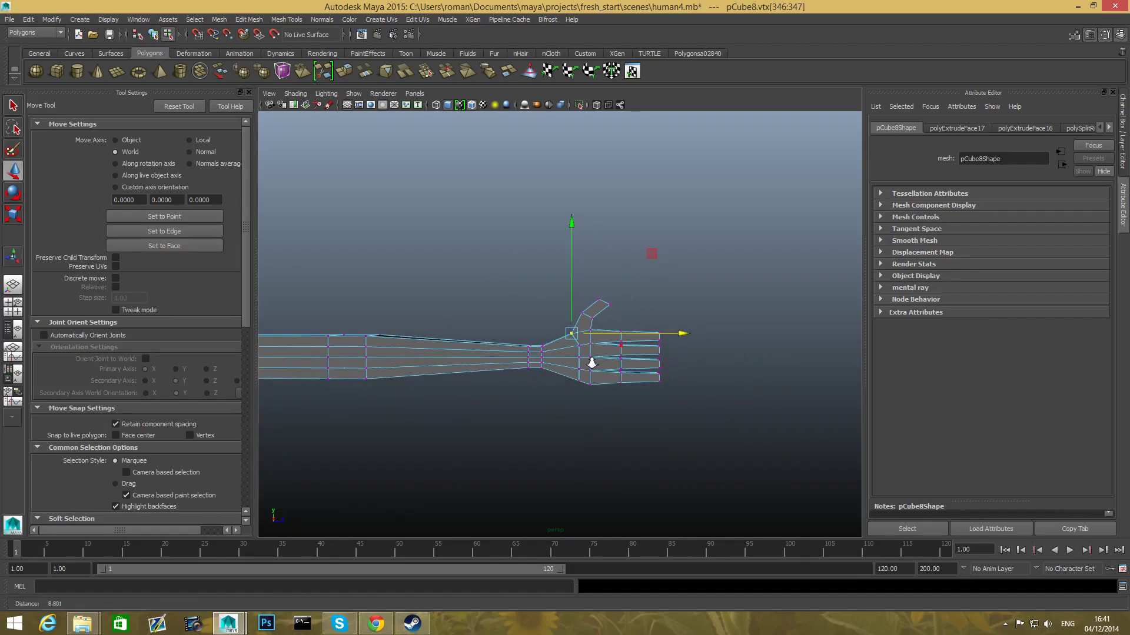
drag(591, 288, 618, 314)
key(e)
key(r)
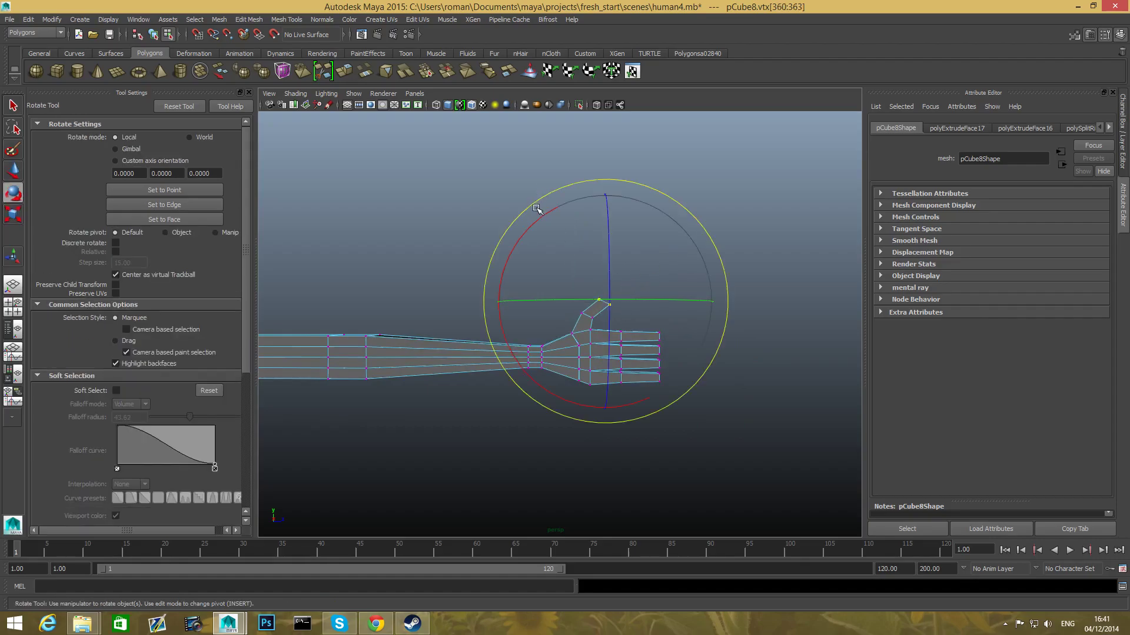
drag(537, 219, 591, 300)
Adjust the uniform scale of the thumb-tip vertices slightly.
key(r)
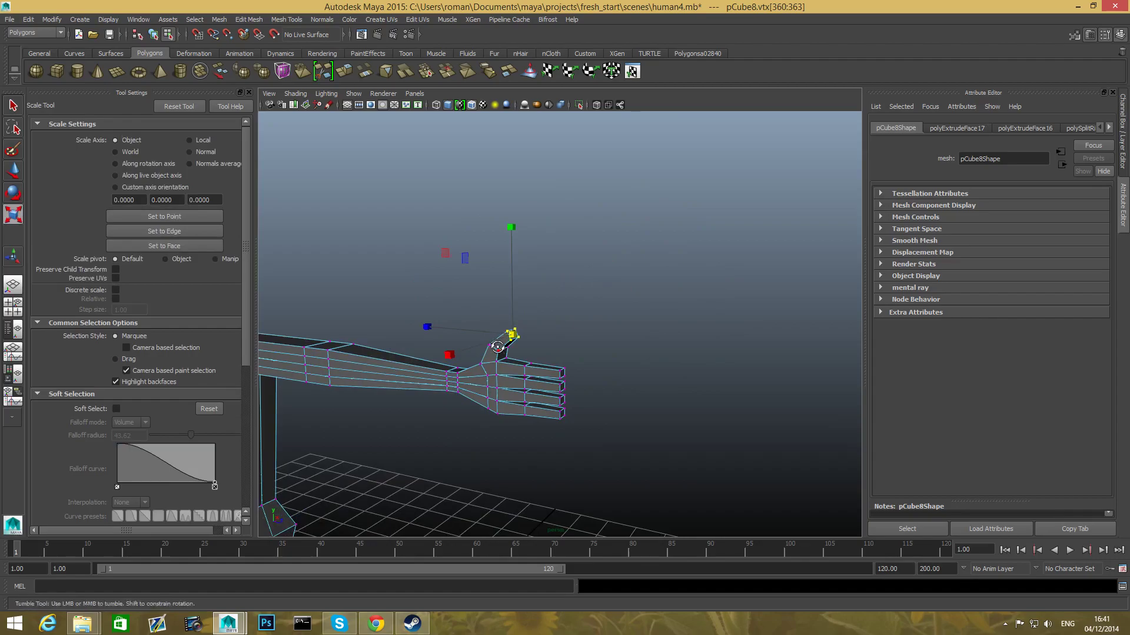
alt+drag(513, 335, 523, 343)
alt+right_drag(523, 343, 671, 372)
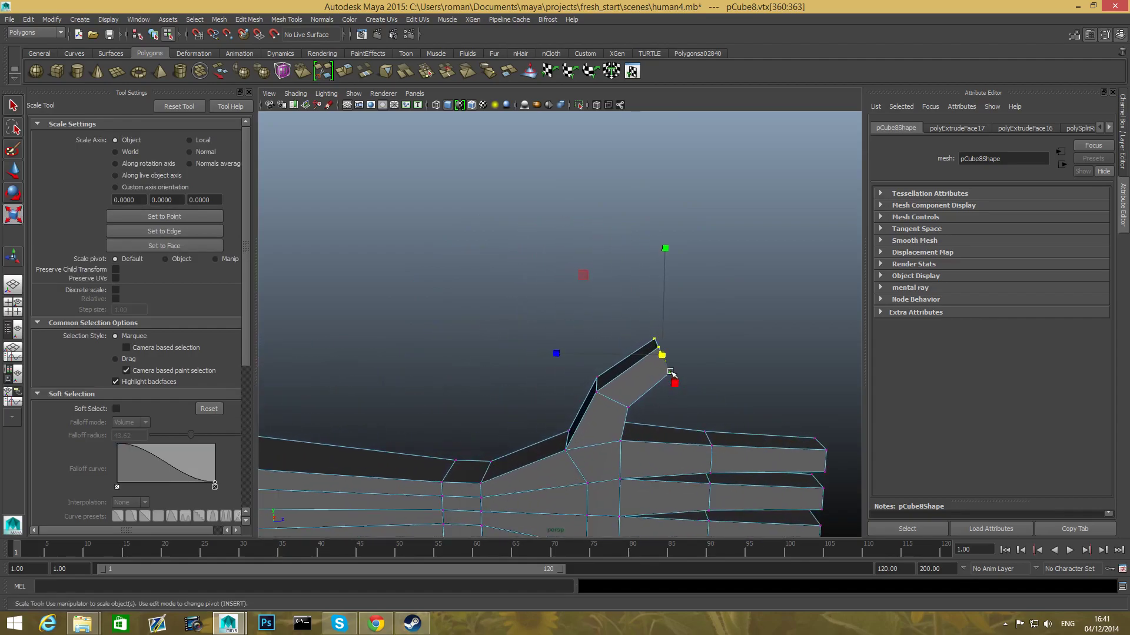
mouse_move(660, 354)
mouse_down()
mouse_move(650, 356)
mouse_move(662, 355)
mouse_up()
Return the mesh to object selection and examine the thumb, hand and arm from several angles and distances.
alt+drag(737, 407, 698, 390)
alt+right_drag(699, 391, 557, 396)
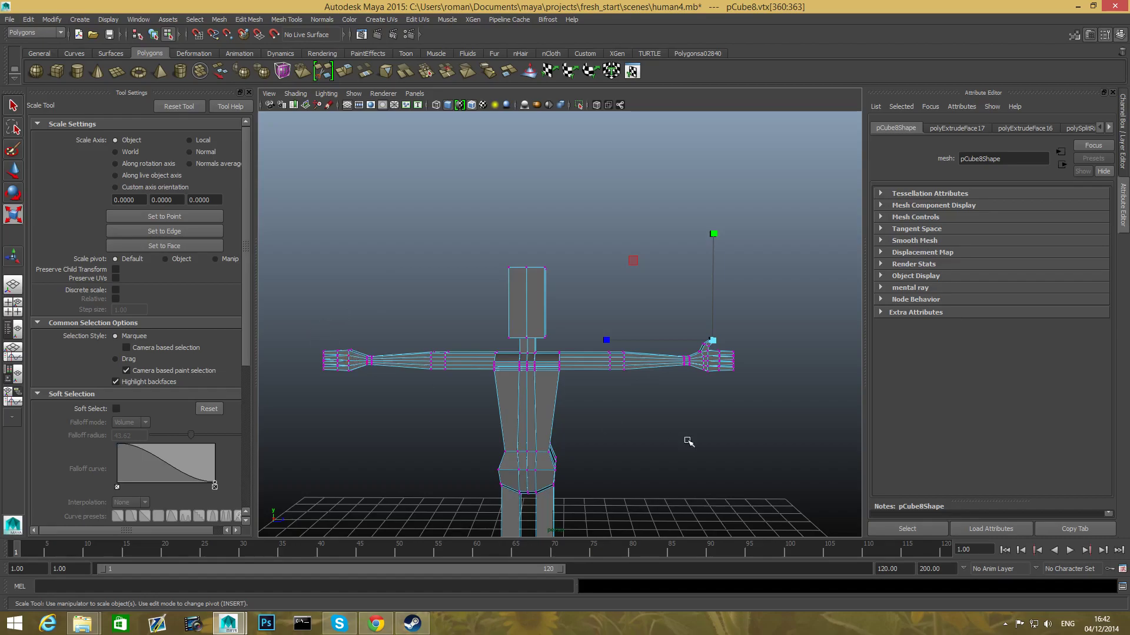
key(F8)
alt+middle_drag(683, 441, 733, 360)
alt+drag(688, 400, 551, 398)
alt+right_drag(551, 398, 615, 369)
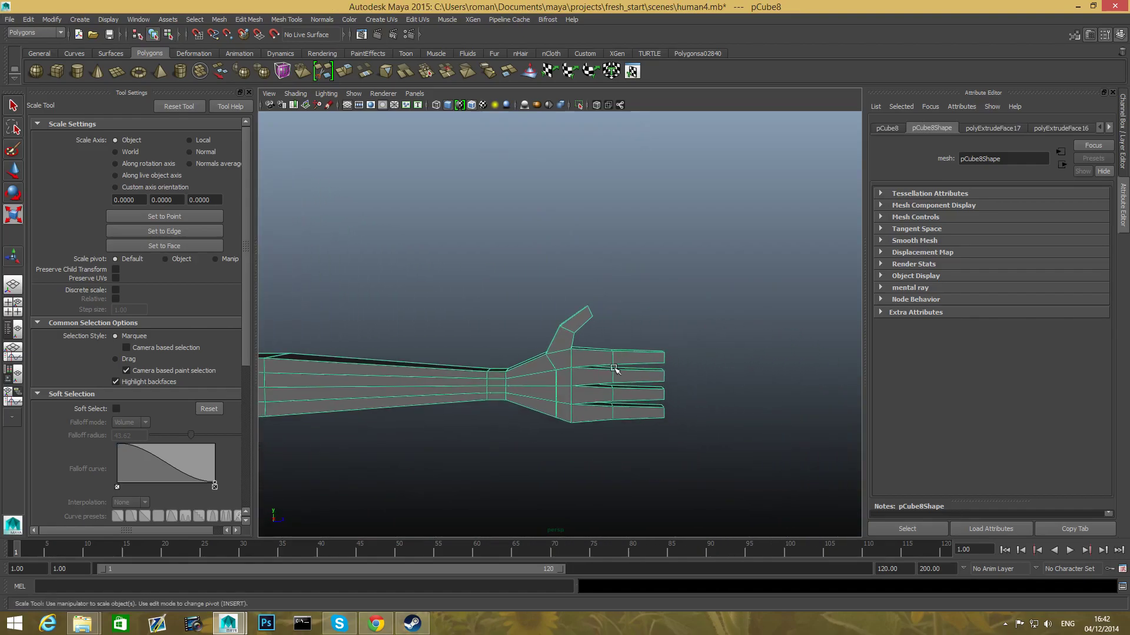
alt+middle_drag(567, 372, 722, 398)
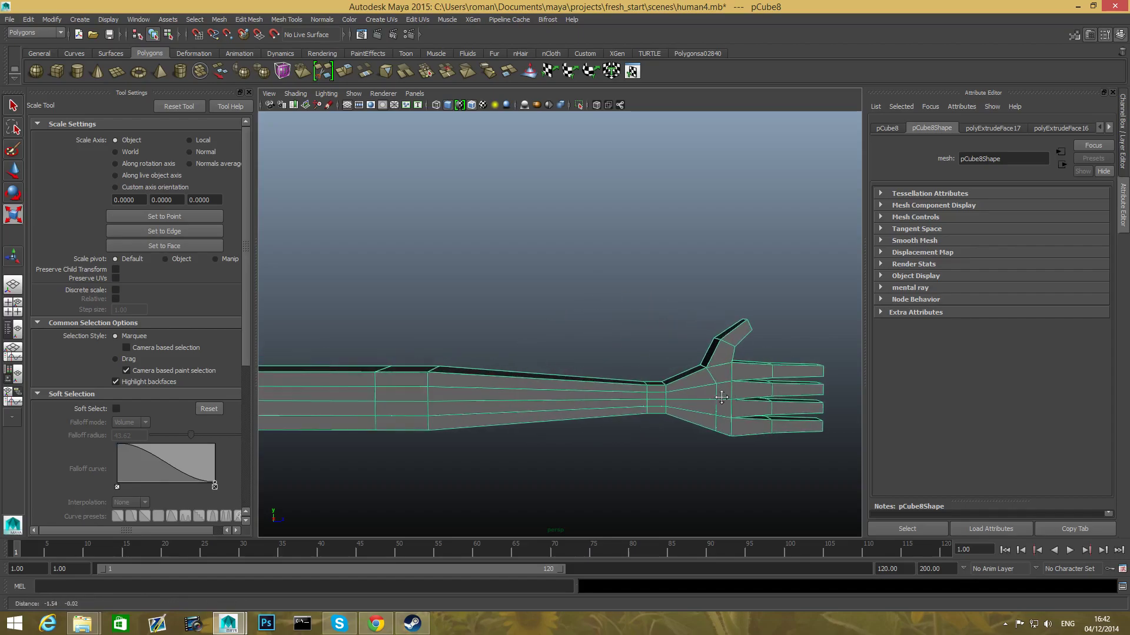
alt+right_drag(722, 398, 557, 436)
alt+drag(557, 436, 643, 371)
alt+middle_drag(643, 371, 550, 415)
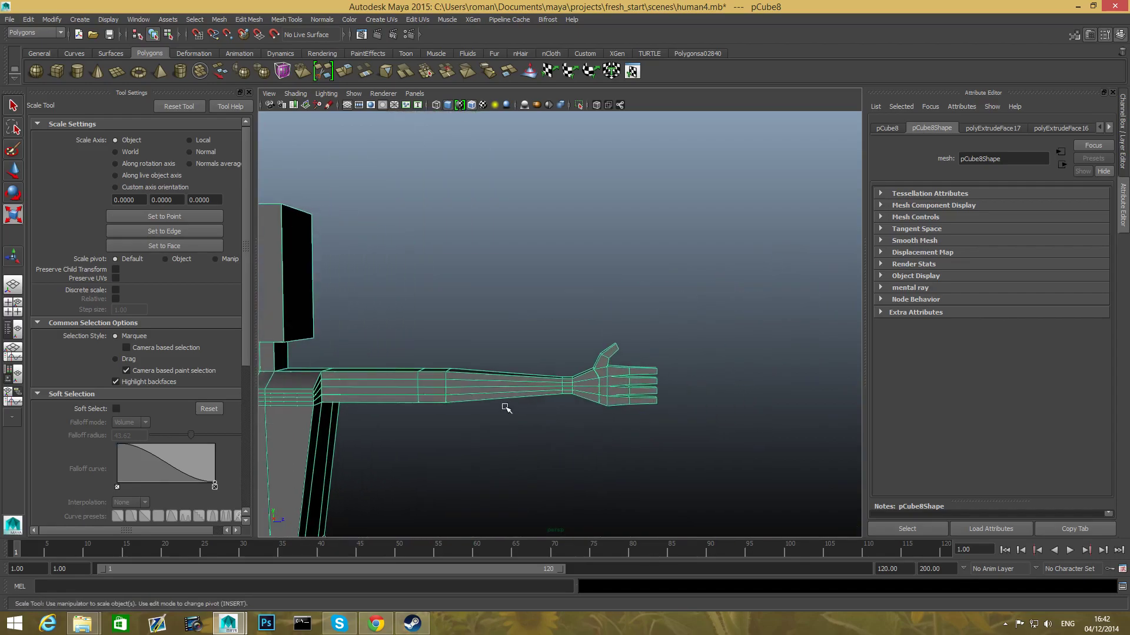
alt+right_drag(506, 409, 646, 457)
alt+middle_drag(645, 457, 588, 402)
Select all faces of the hand with the thumb up to the wrist and duplicate them with Duplicate Face.
right_drag(604, 352, 579, 333)
drag(551, 308, 817, 533)
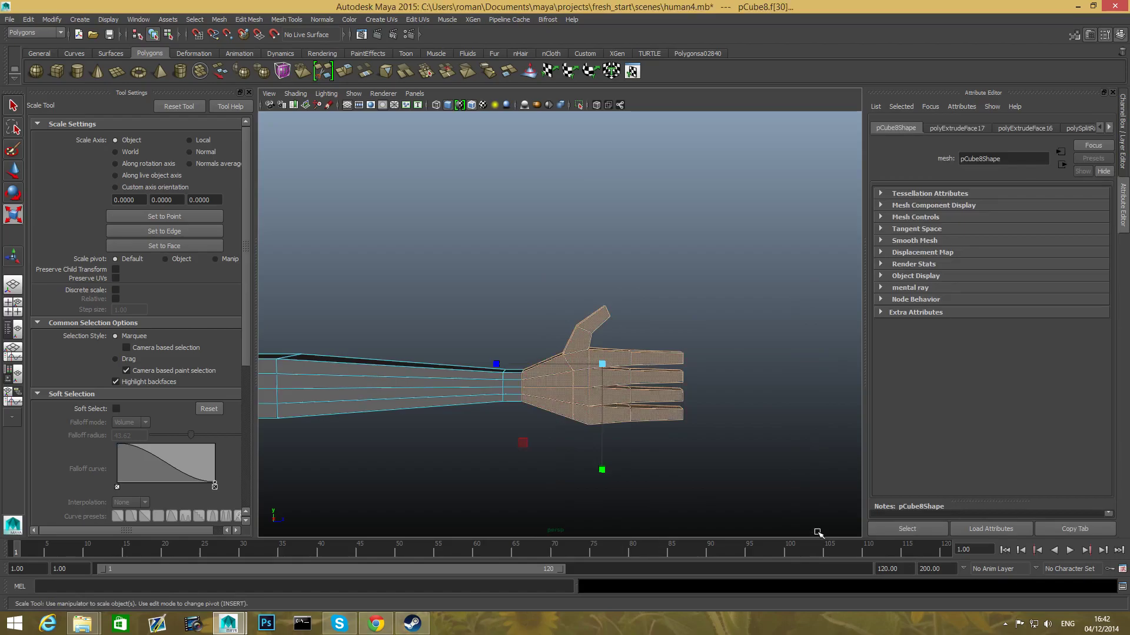
alt+drag(690, 505, 504, 446)
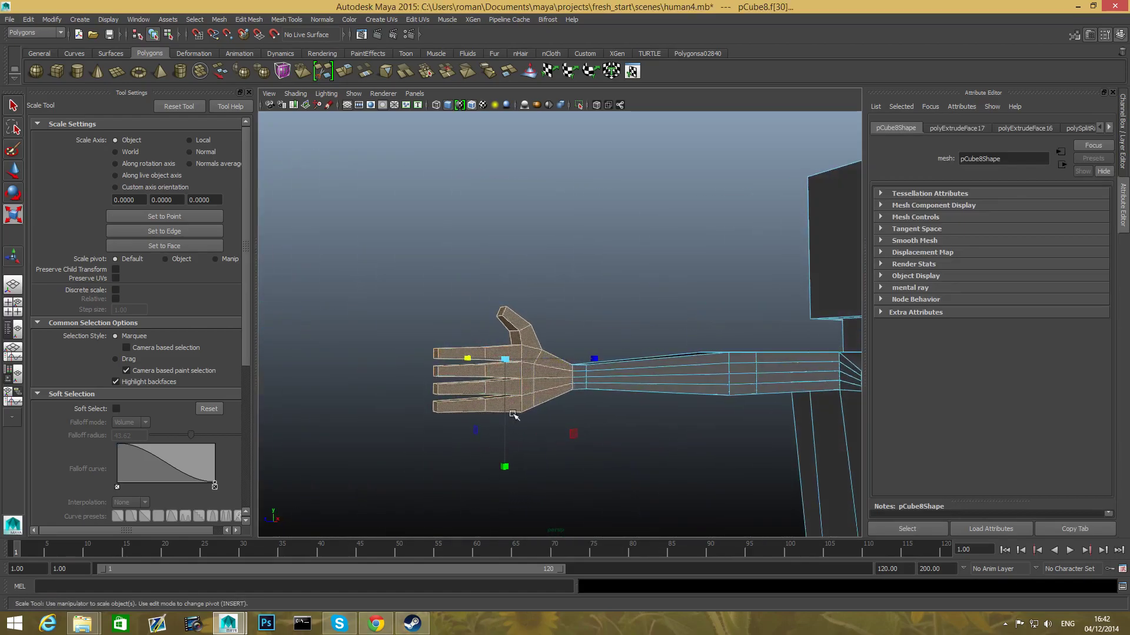
alt+drag(472, 369, 695, 377)
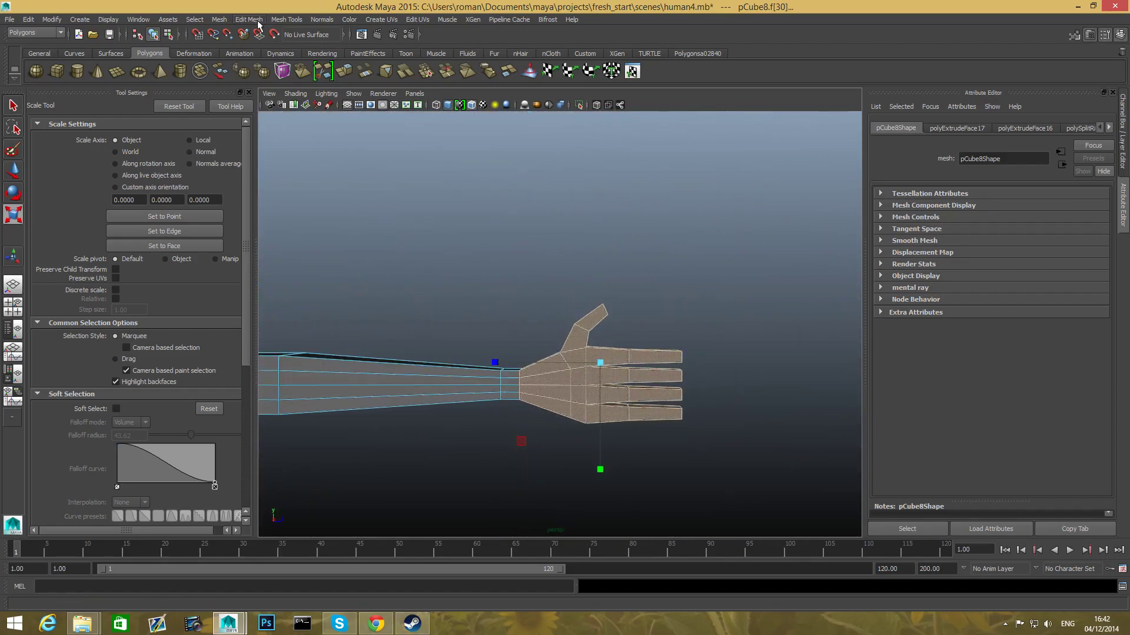
click(294, 21)
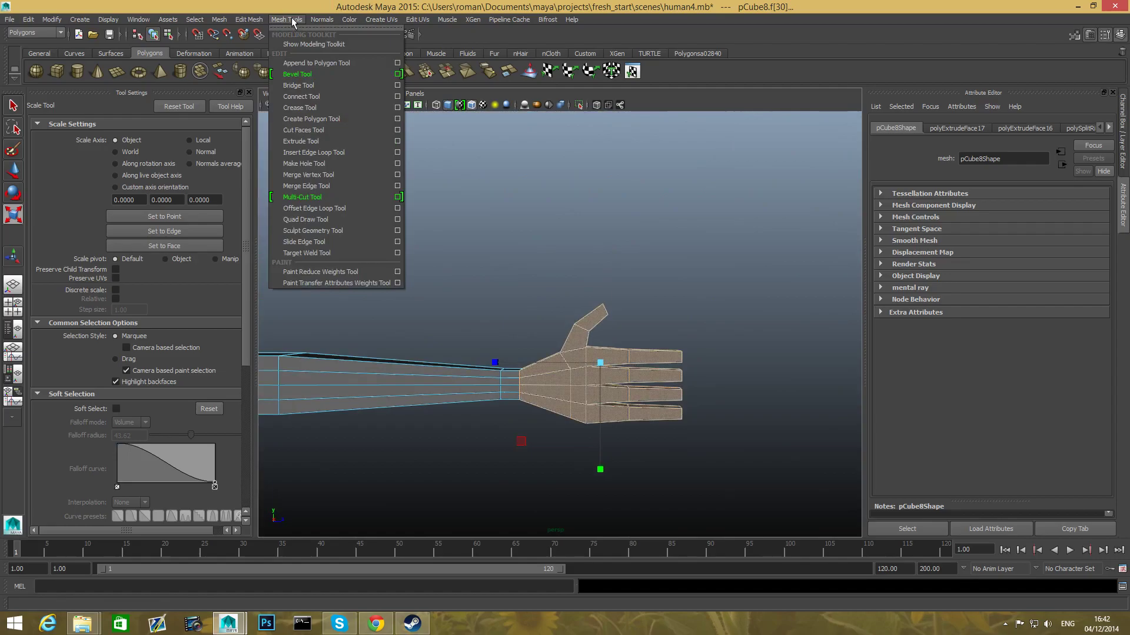
click(295, 21)
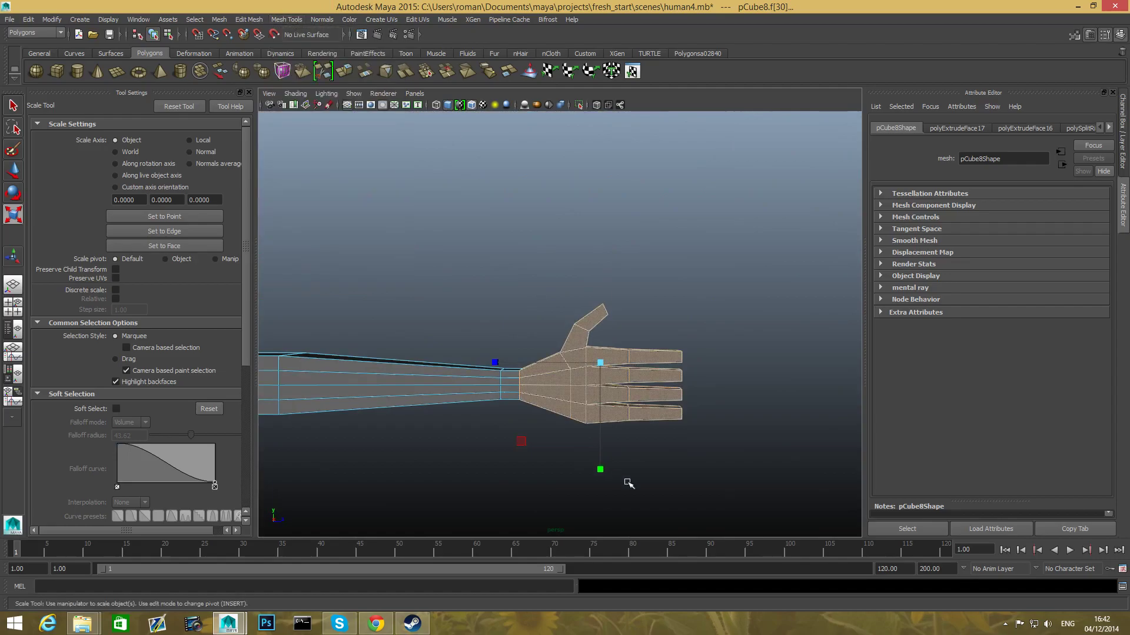
shift+right_click(658, 398)
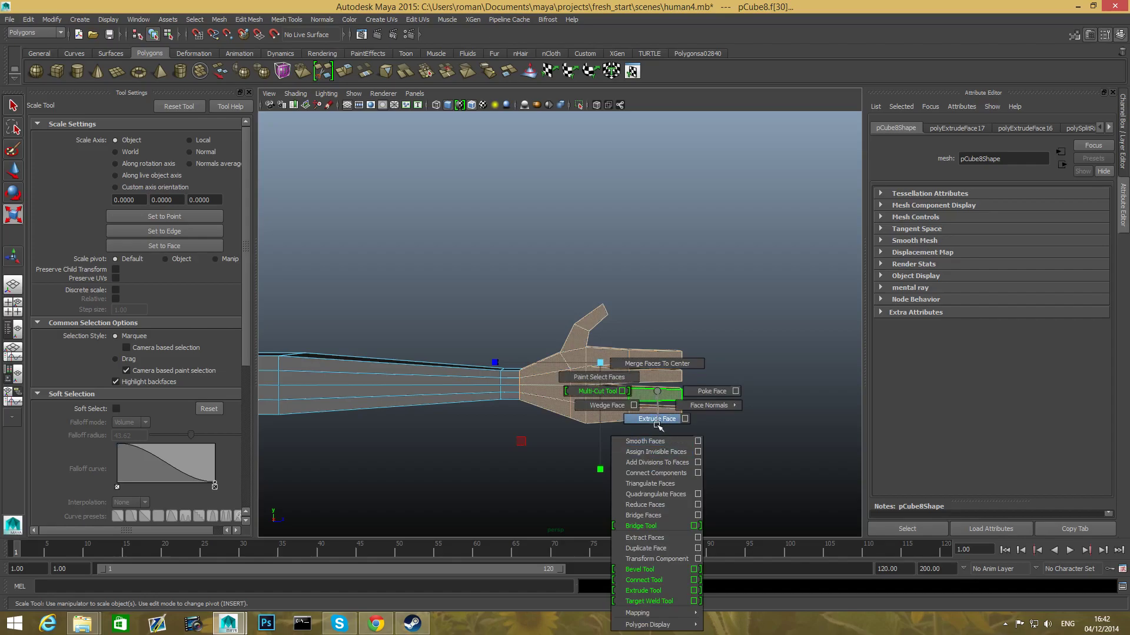
click(652, 549)
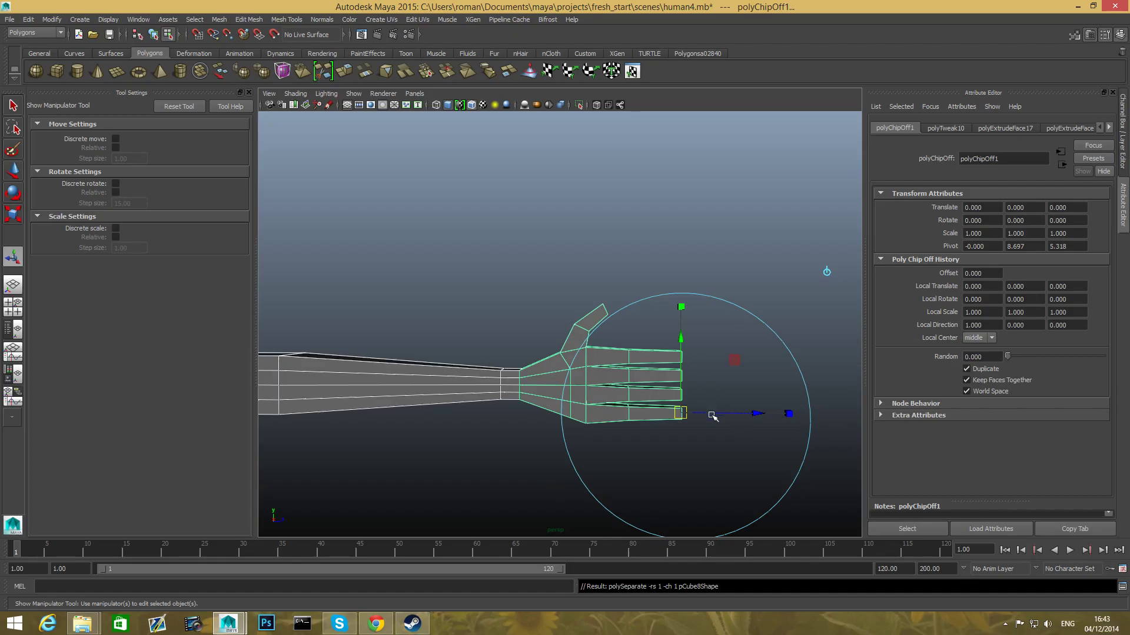
Switch to object selection and examine the duplicated hand against the rest of the body.
scroll(696, 375, down, 2)
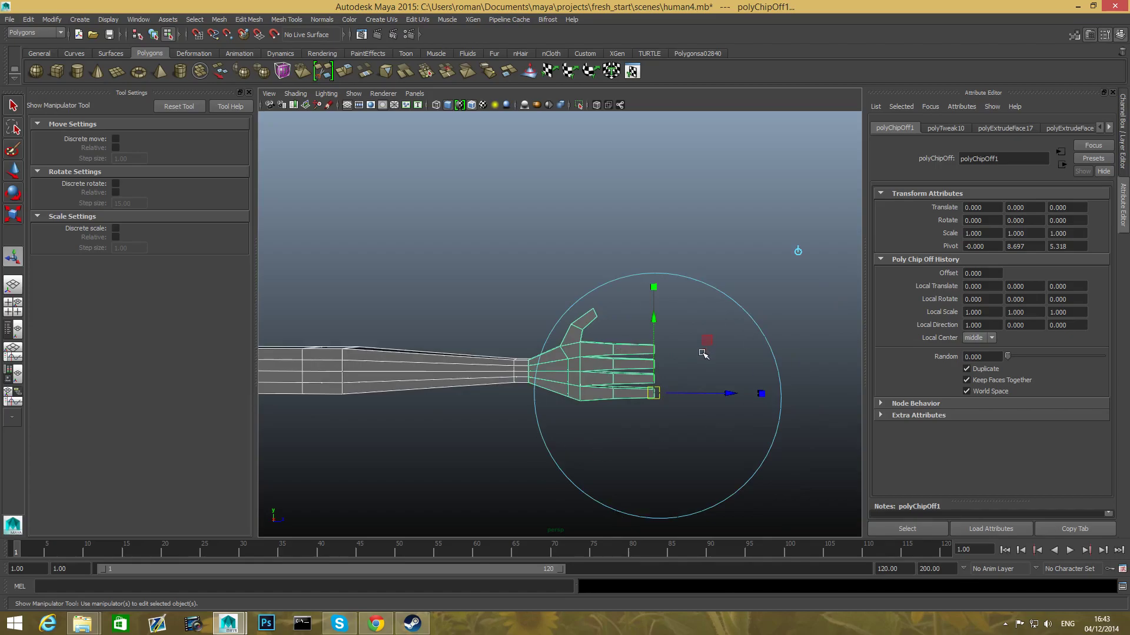
key(F8)
key(F8)
key(F8)
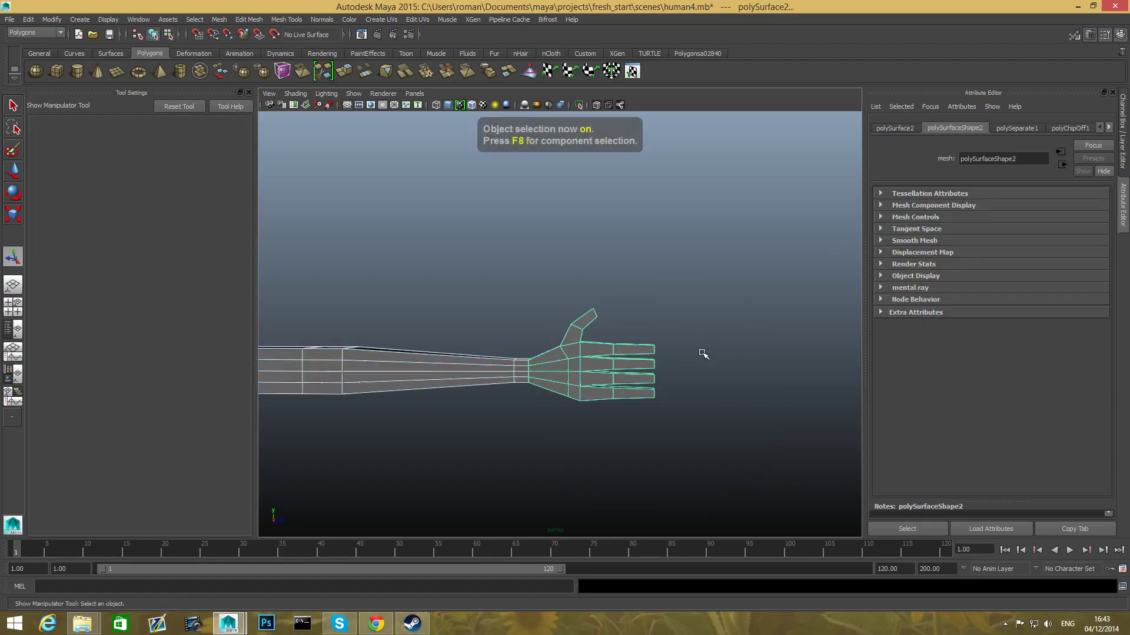
scroll(653, 404, down, 3)
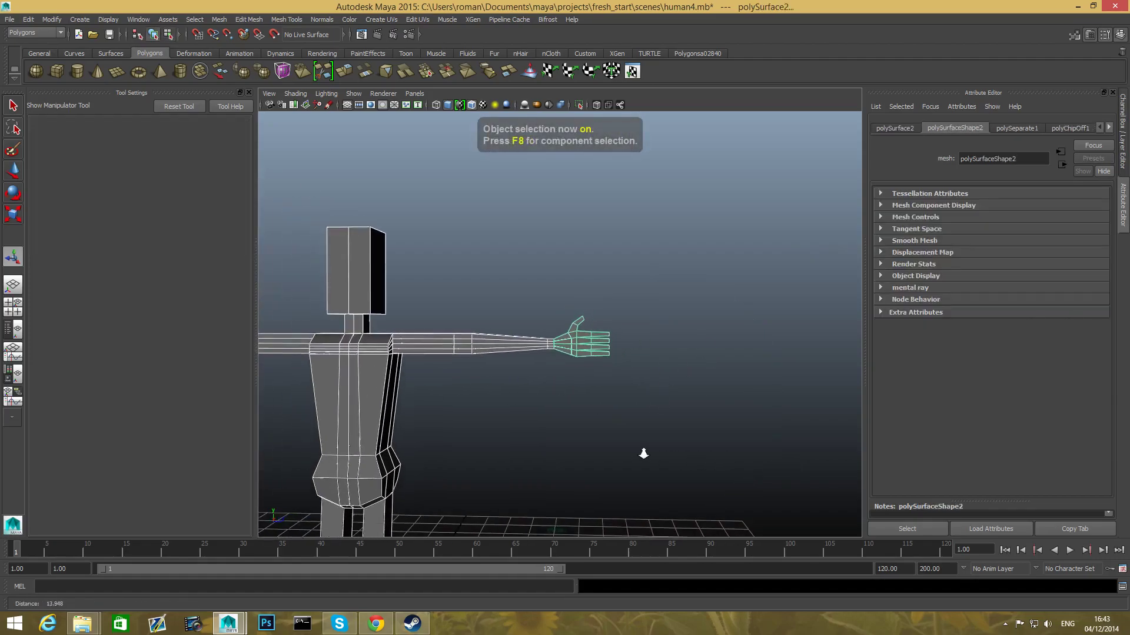
scroll(644, 453, down, 1)
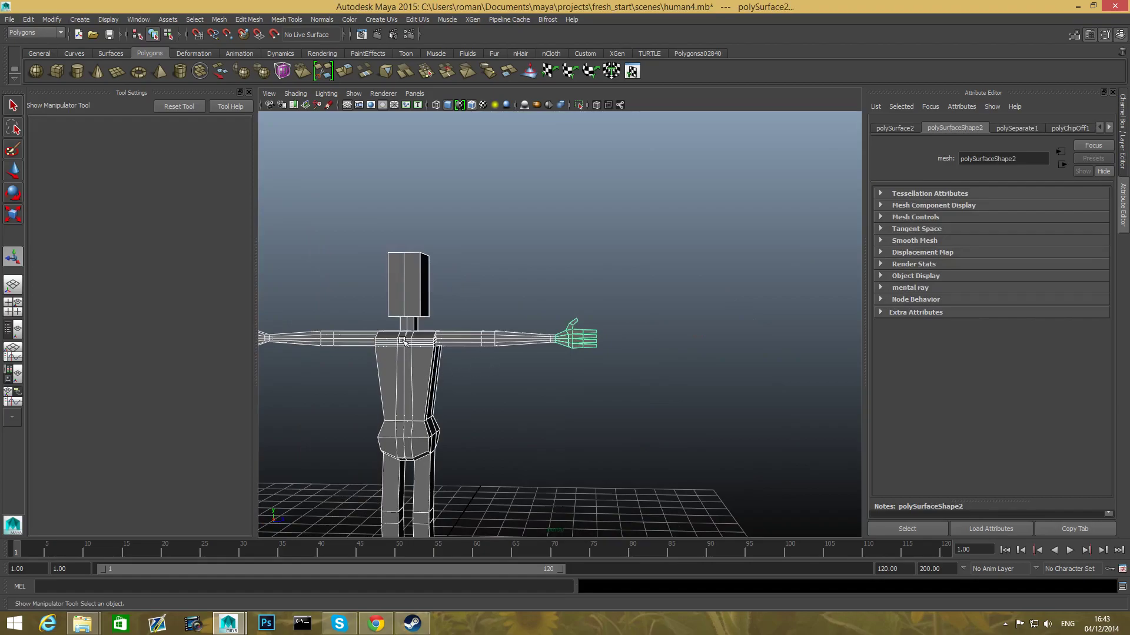
scroll(568, 385, up, 4)
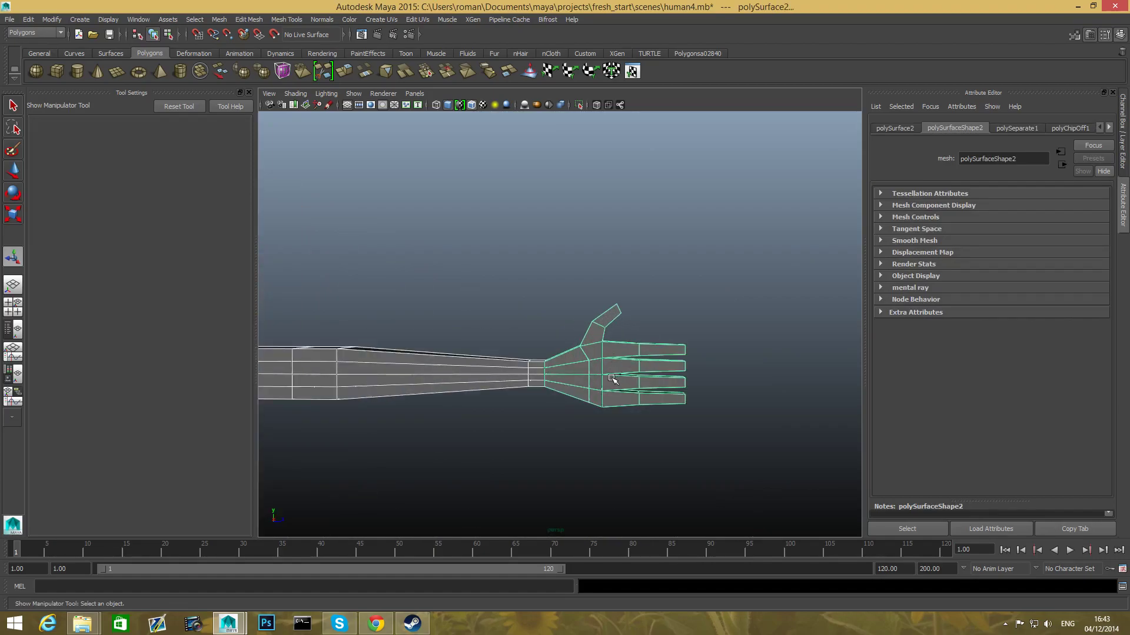
Deselect the body so only the duplicated hand is selected, and activate the Move tool on it.
scroll(591, 385, down, 2)
mouse_move(494, 280)
alt+mouse_down()
mouse_move(479, 383)
mouse_move(494, 260)
alt+mouse_up()
key(super)
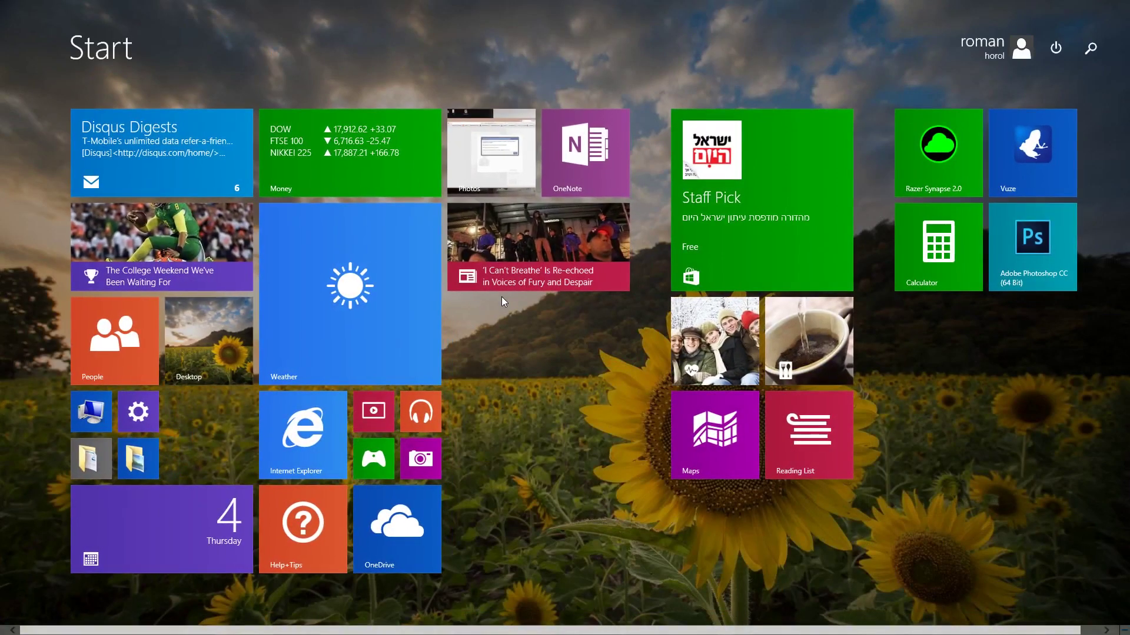
key(super)
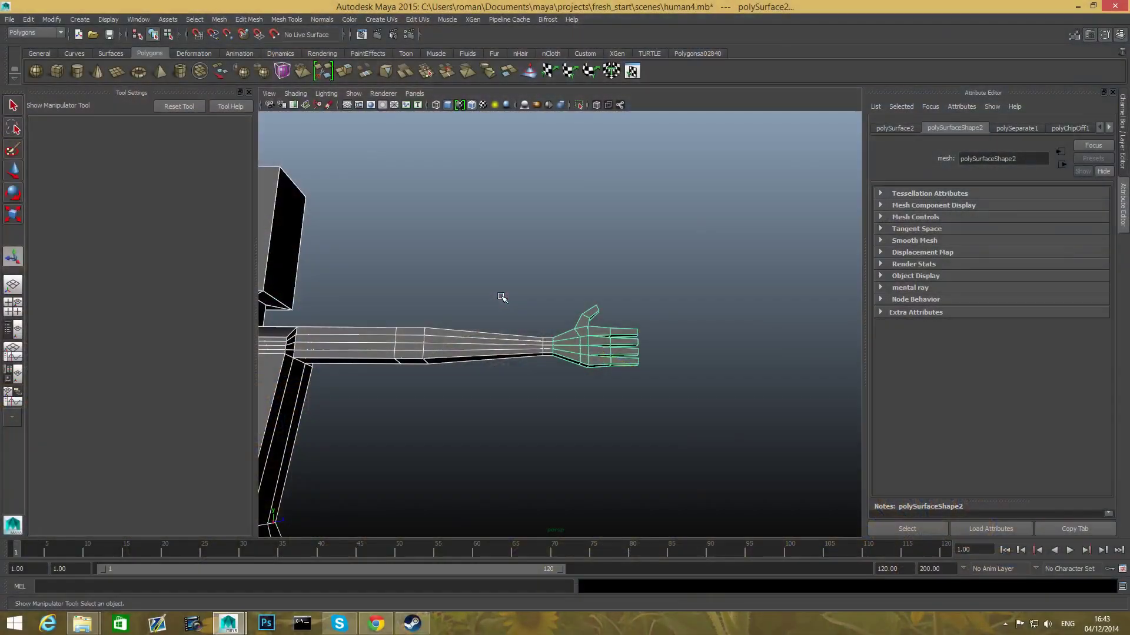
shift+drag(502, 297, 496, 418)
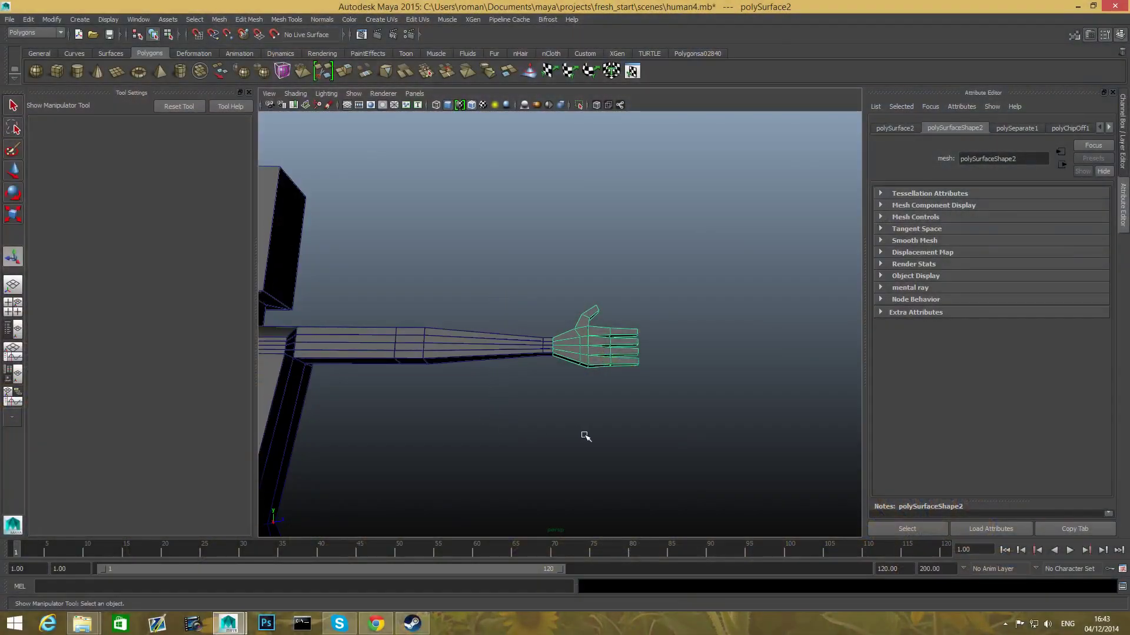
alt+drag(585, 437, 583, 447)
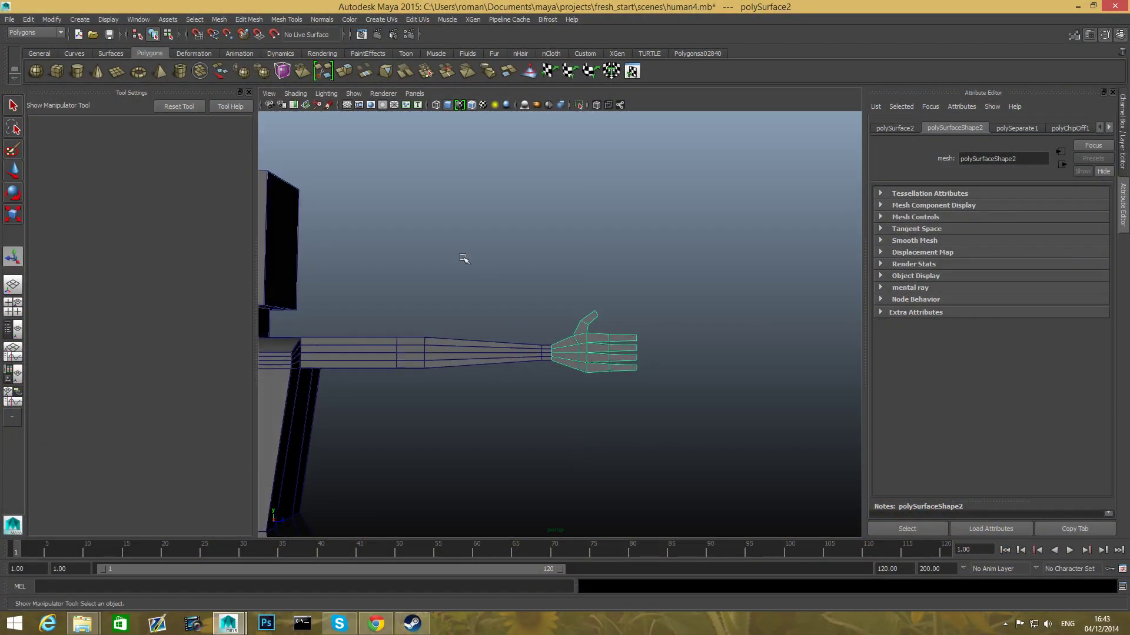
click(14, 172)
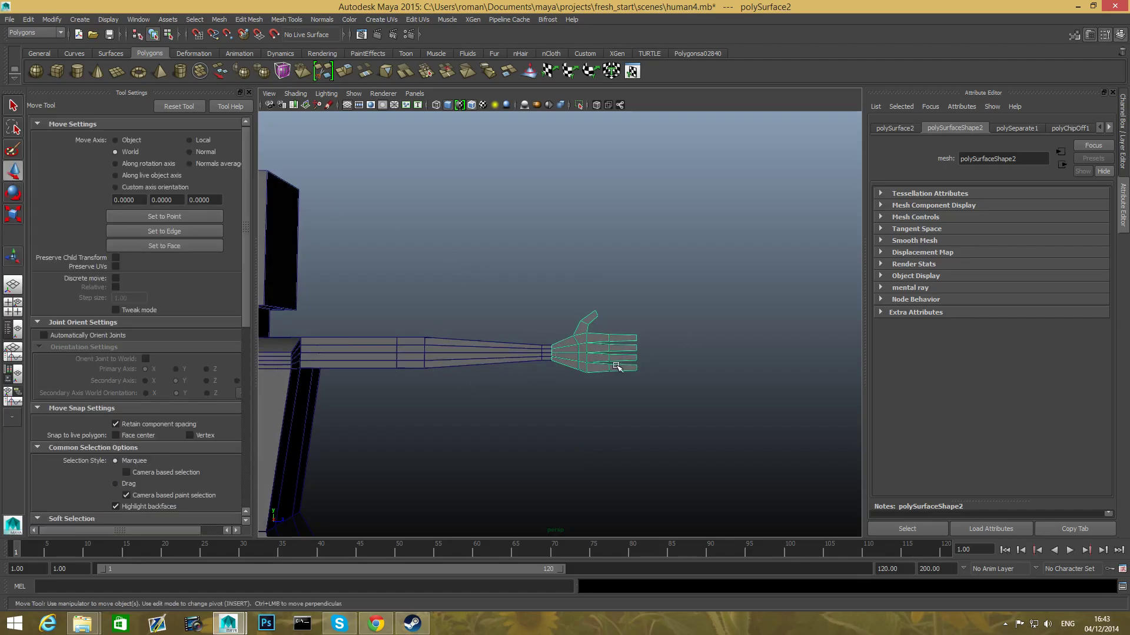
scroll(608, 376, down, 5)
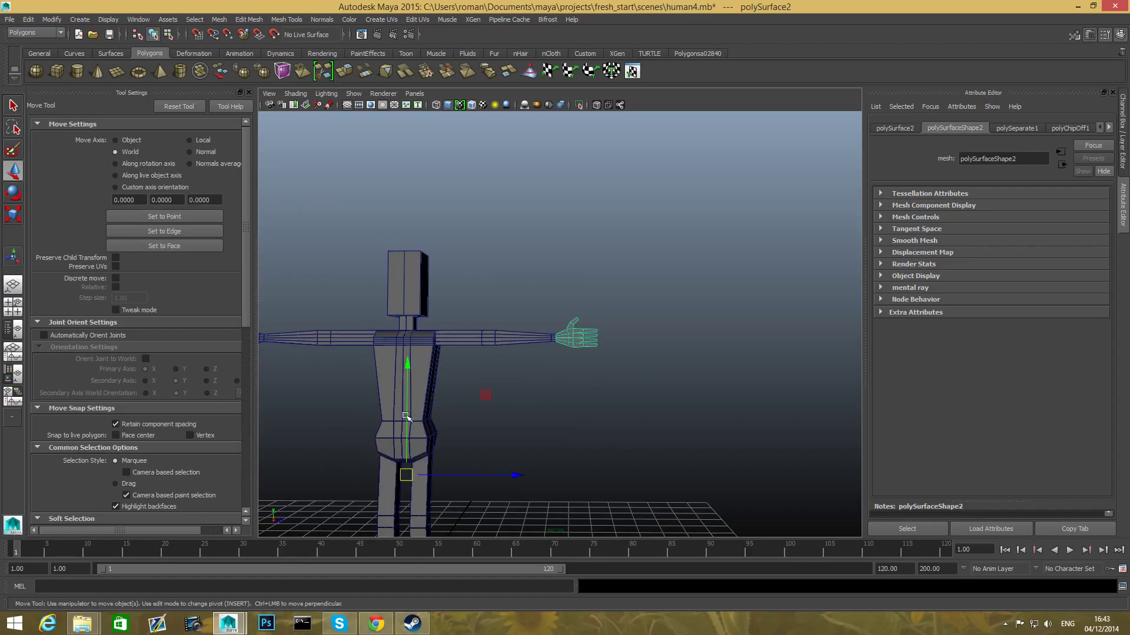
Center the duplicated hand's pivot and move the hand along Z to just beyond the thumbless hand on the opposite arm.
click(52, 20)
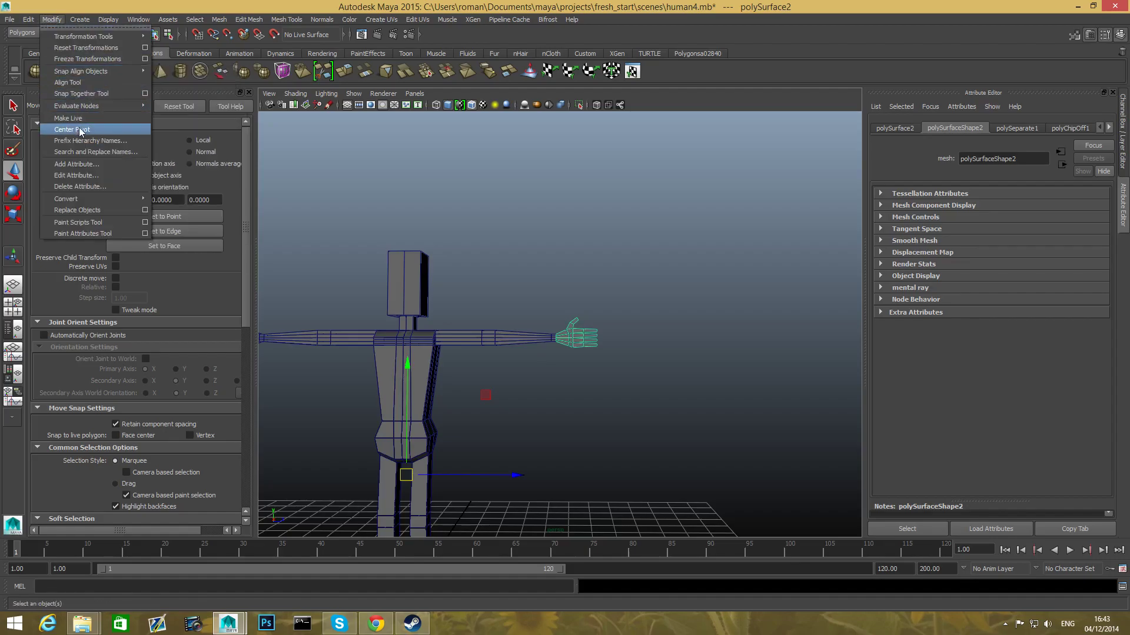
click(81, 130)
mouse_move(492, 419)
alt+mouse_down()
mouse_move(386, 424)
mouse_move(505, 411)
alt+mouse_up()
alt+middle_drag(579, 401, 611, 394)
alt+middle_drag(542, 393, 664, 402)
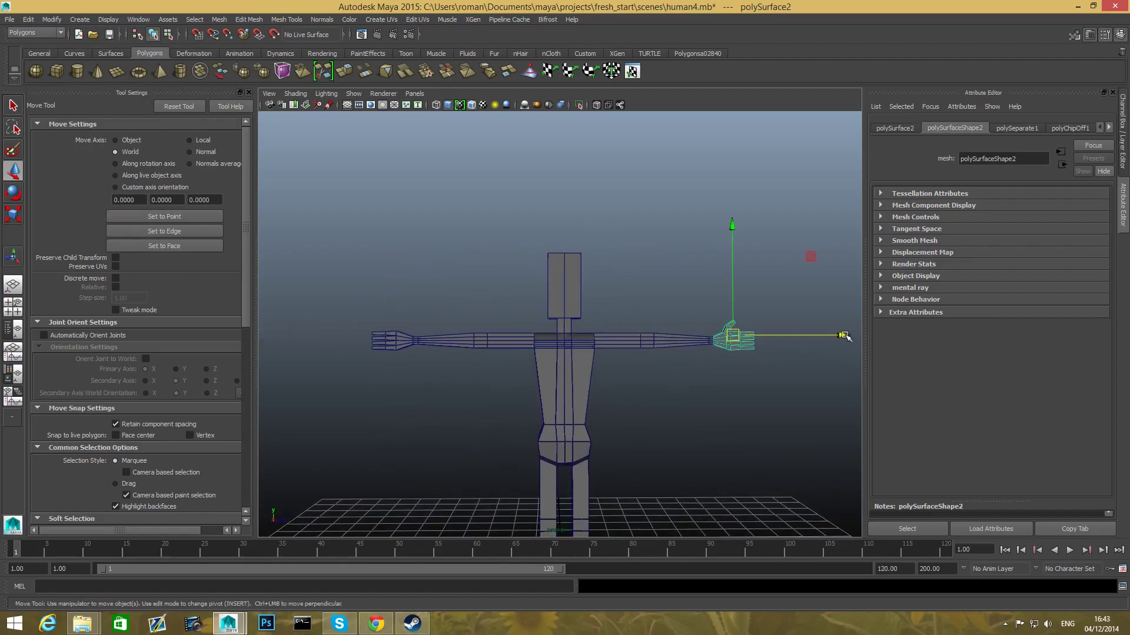
drag(844, 336, 442, 350)
alt+middle_drag(442, 349, 584, 356)
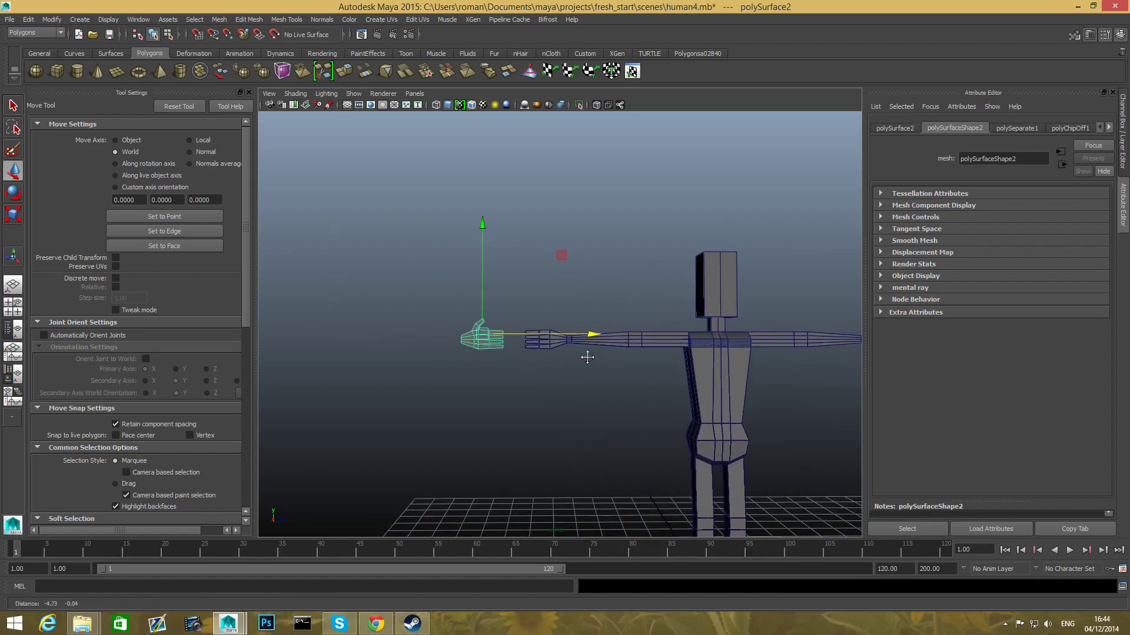
alt+right_drag(584, 359, 643, 411)
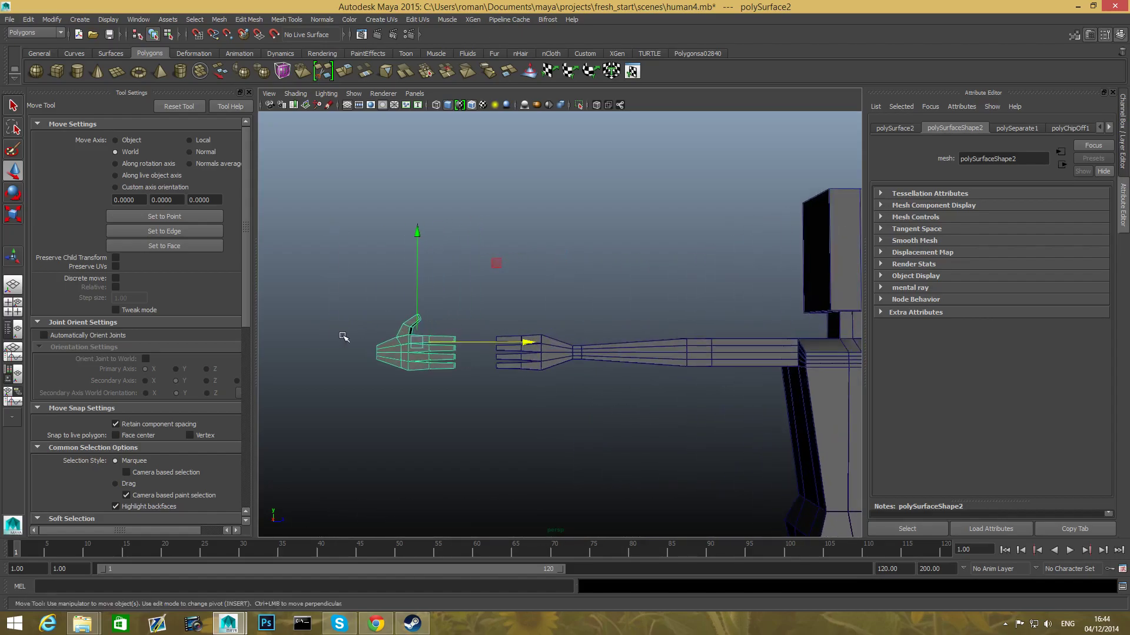
Rotate the duplicated hand half a turn about its vertical axis in snapped increments so its wrist faces the arm.
key(e)
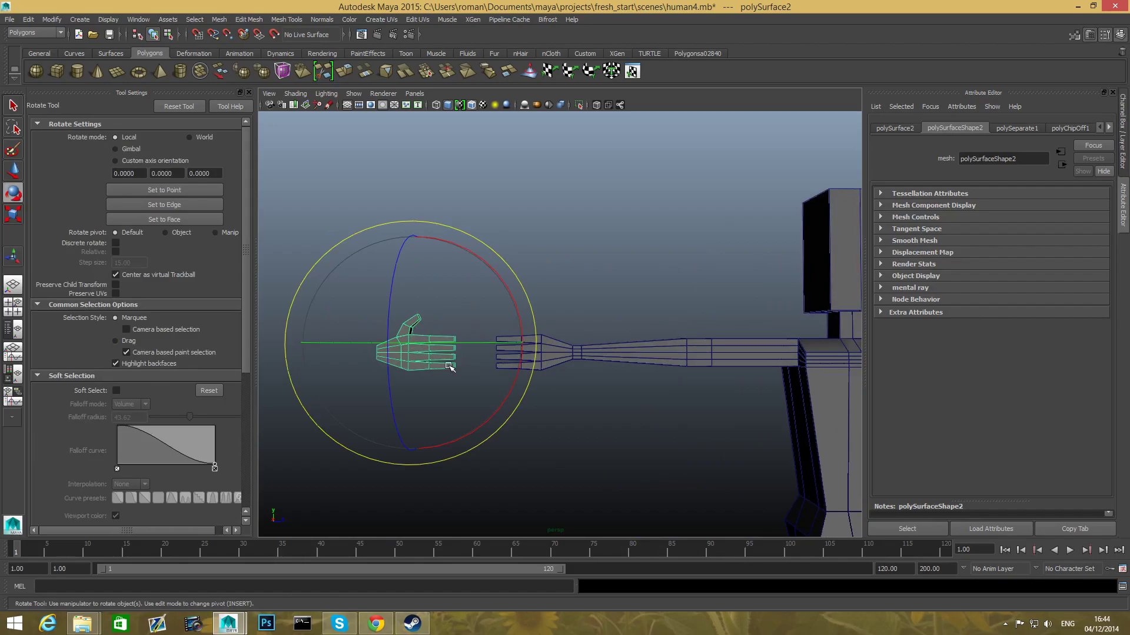
key(j)
drag(416, 341, 559, 376)
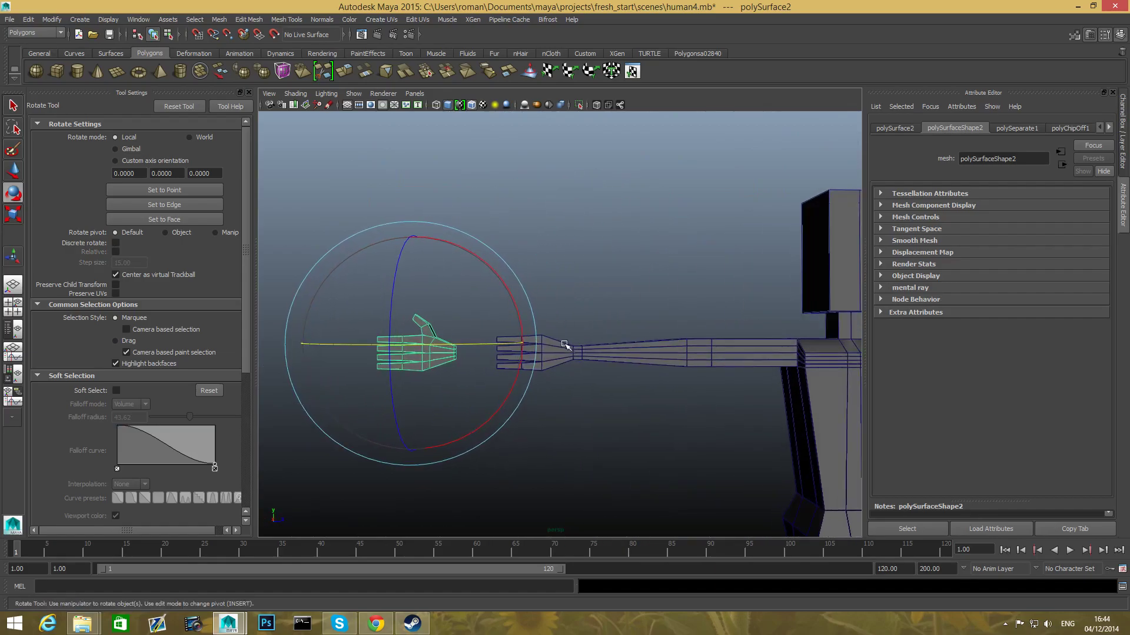
Delete all faces of the old thumbless hand up to the wrist and return to object selection.
click(557, 349)
right_drag(559, 340, 559, 368)
drag(480, 301, 550, 456)
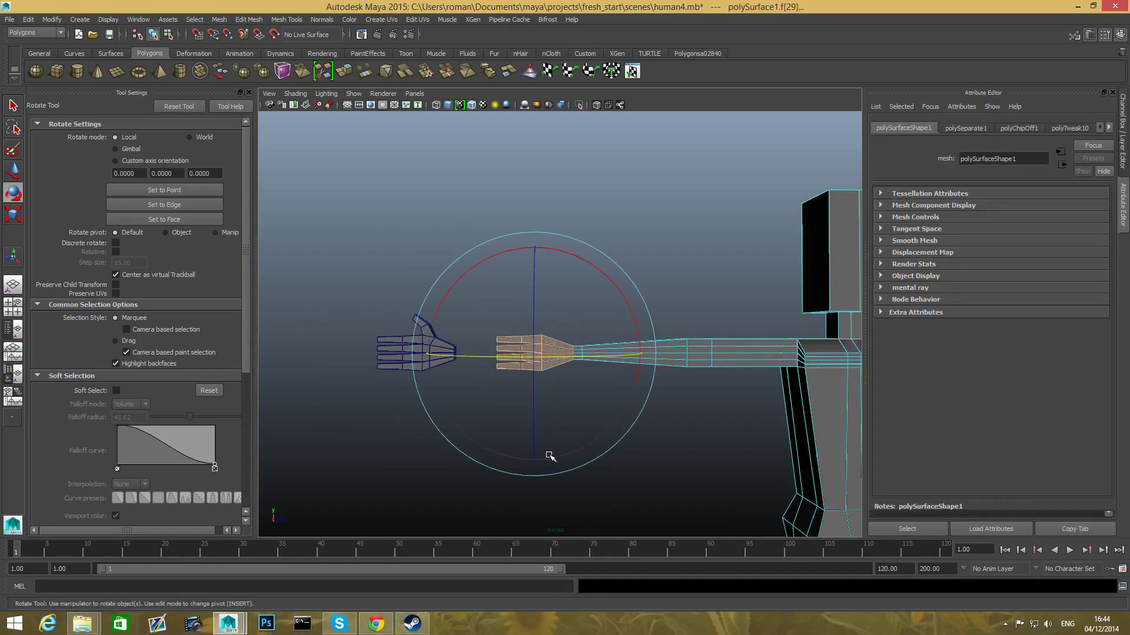
key(Delete)
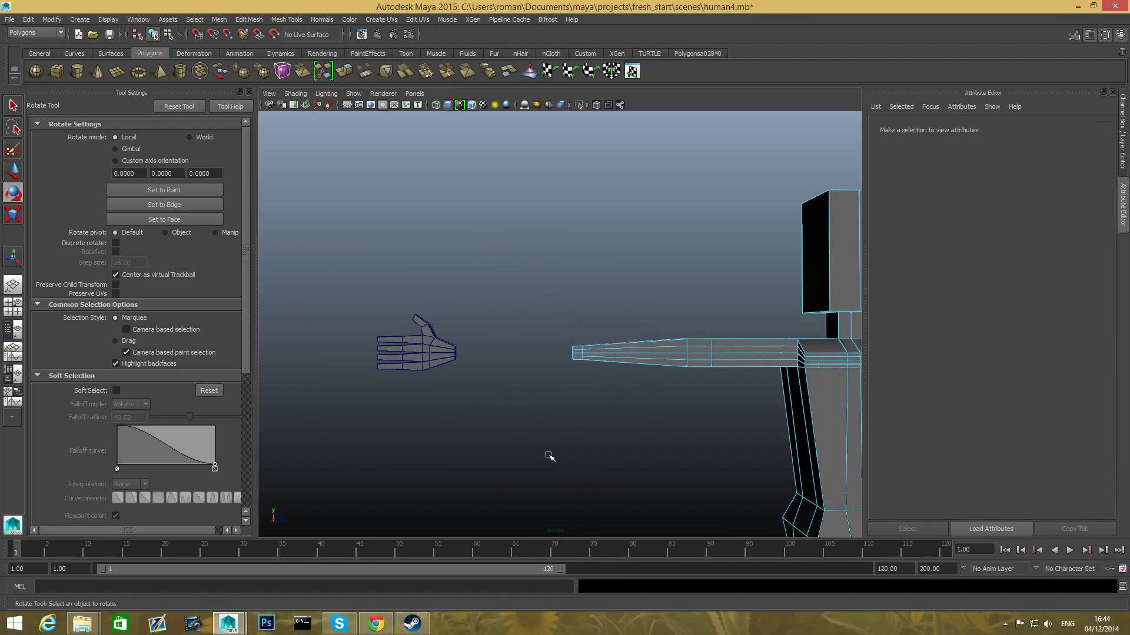
key(F8)
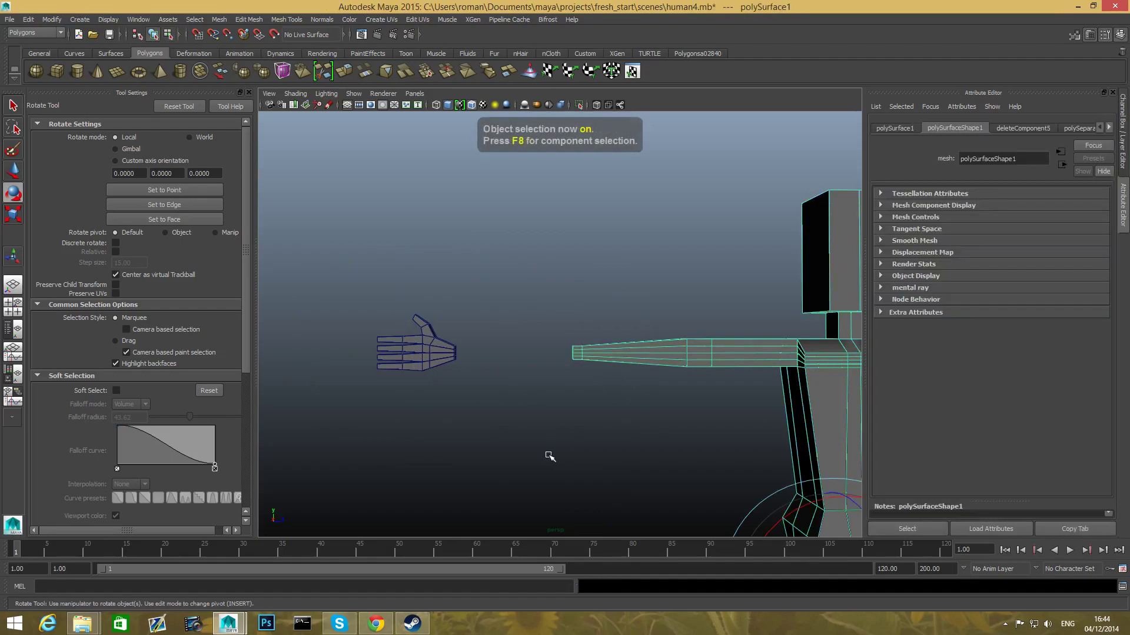
Select the duplicated hand and snap its pivot to a vertex on the open edge of its wrist.
click(443, 341)
alt+drag(467, 396, 525, 421)
scroll(500, 436, up, 3)
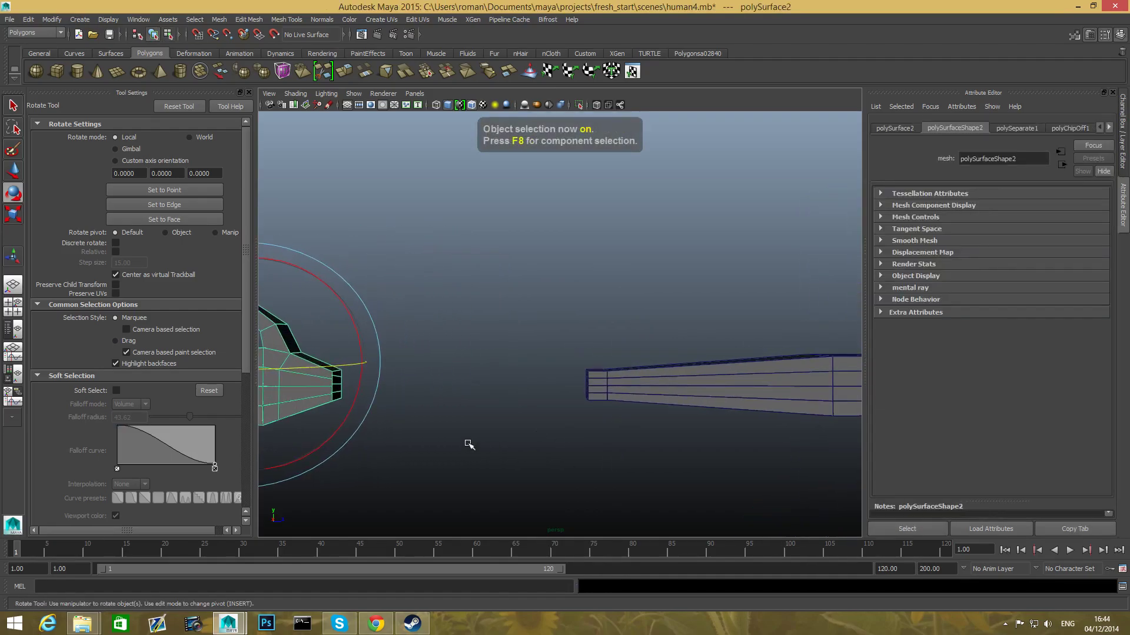
alt+middle_drag(472, 447, 609, 409)
alt+right_drag(609, 409, 547, 461)
alt+drag(548, 461, 518, 461)
key(w)
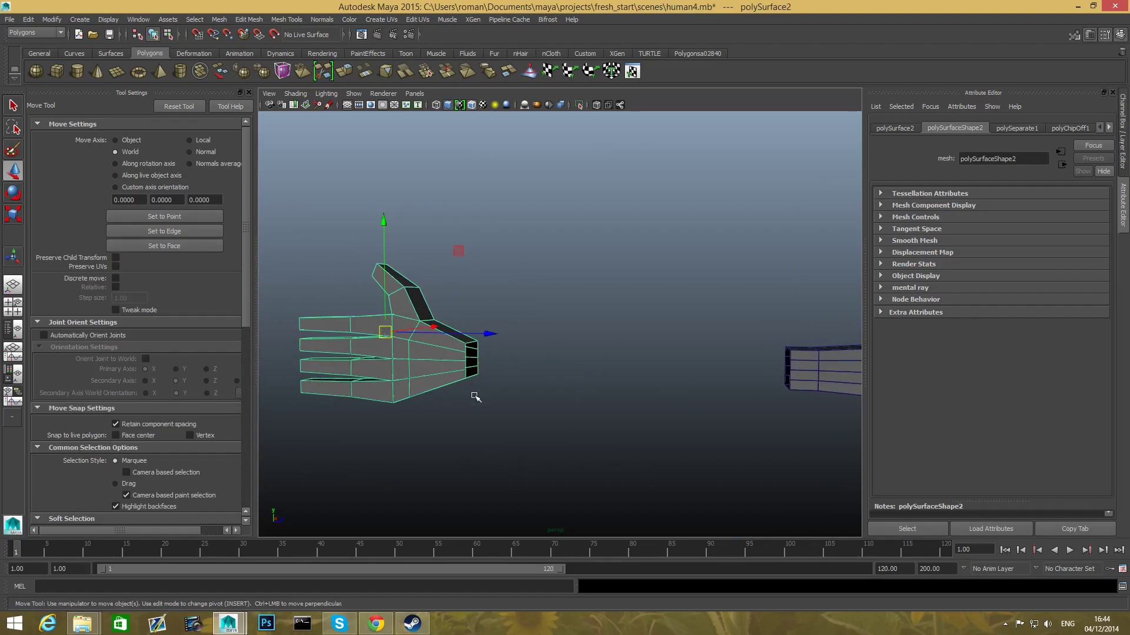
scroll(465, 388, up, 3)
scroll(535, 373, down, 1)
scroll(537, 373, up, 2)
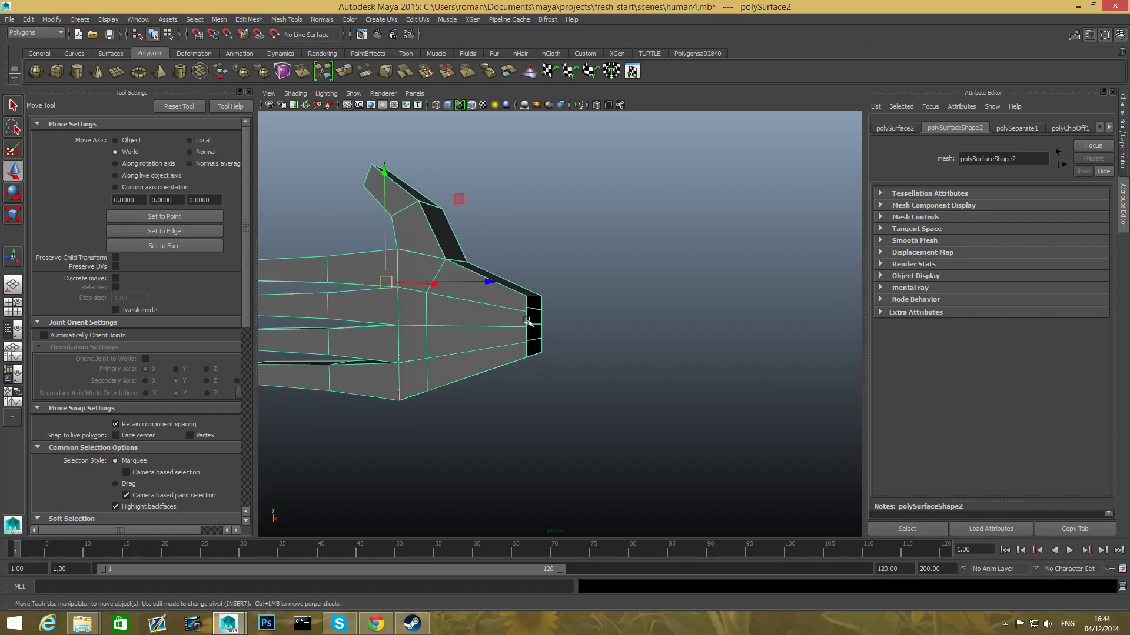
key(Insert)
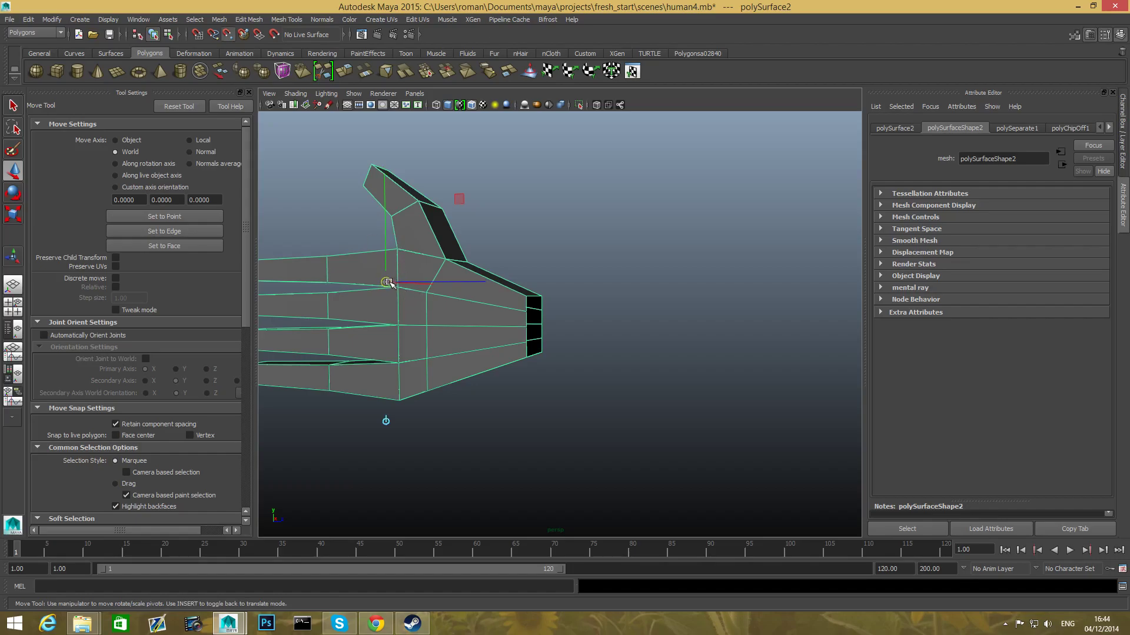
drag(387, 285, 519, 340)
key(Insert)
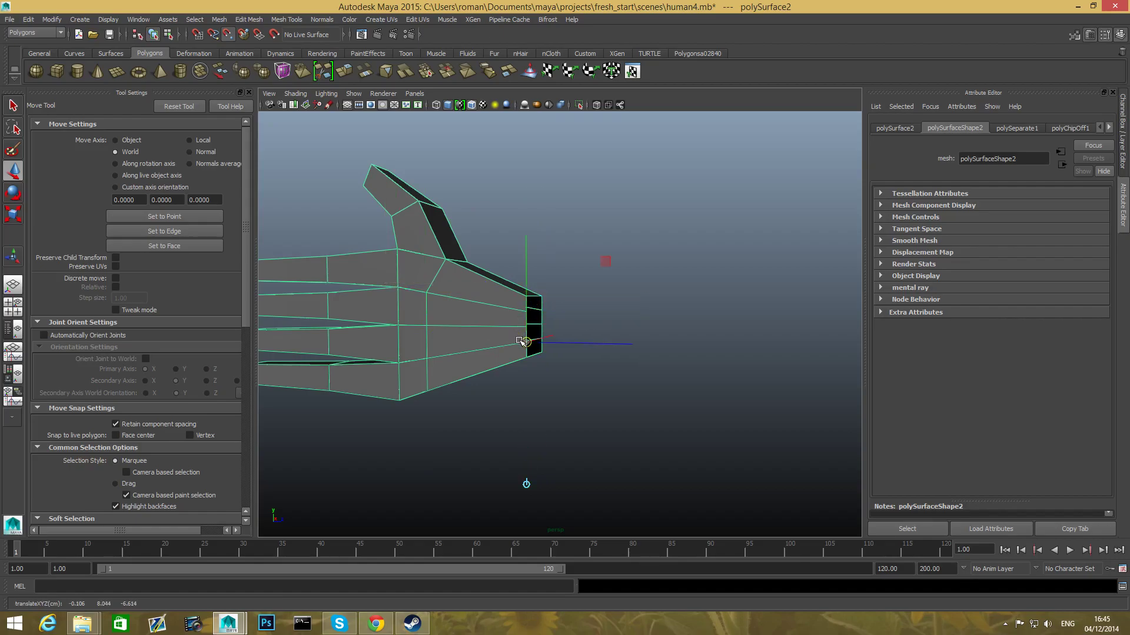
Move the duplicated hand along Z until its wrist edge meets the open end of the forearm.
alt+right_drag(824, 408, 626, 399)
alt+drag(625, 399, 626, 434)
alt+right_drag(625, 433, 688, 455)
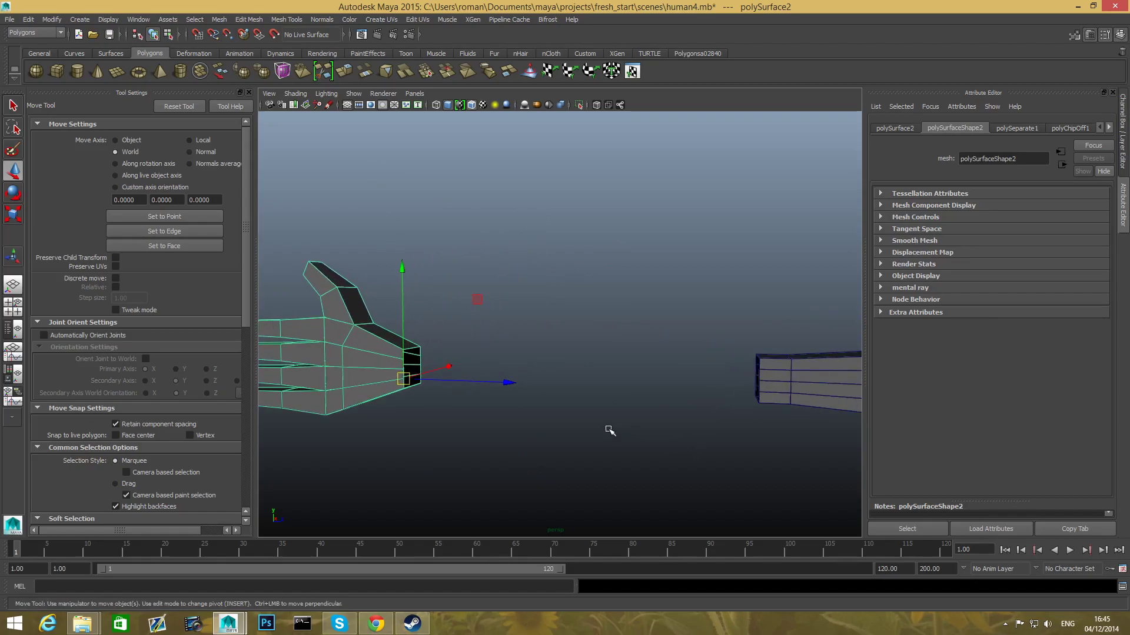
drag(509, 383, 819, 383)
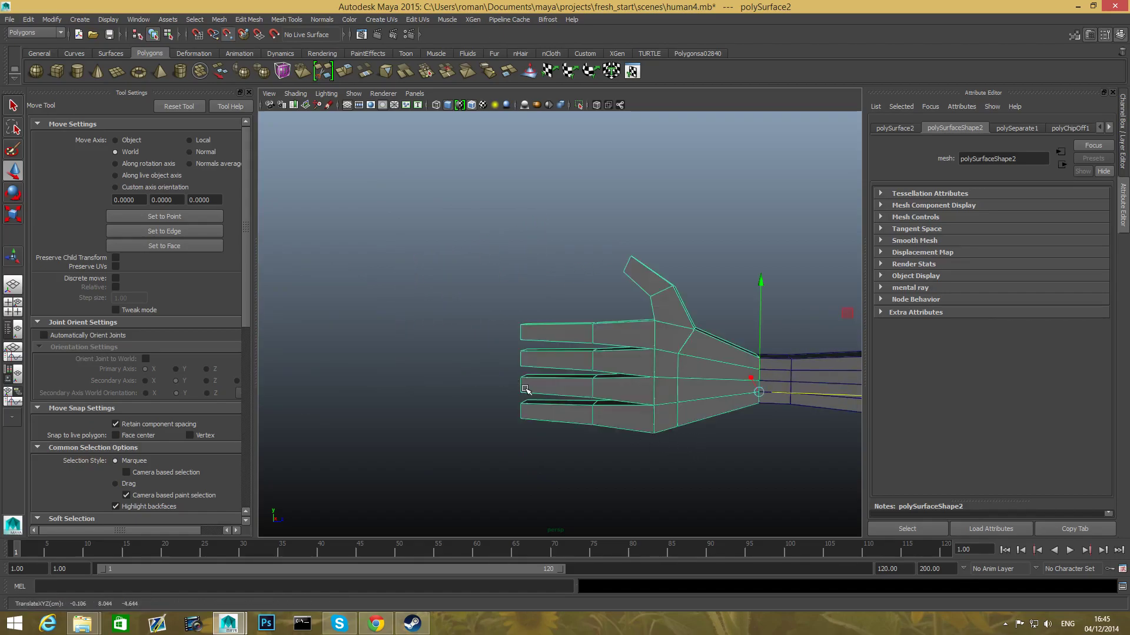
alt+middle_drag(821, 374, 677, 377)
scroll(676, 377, up, 8)
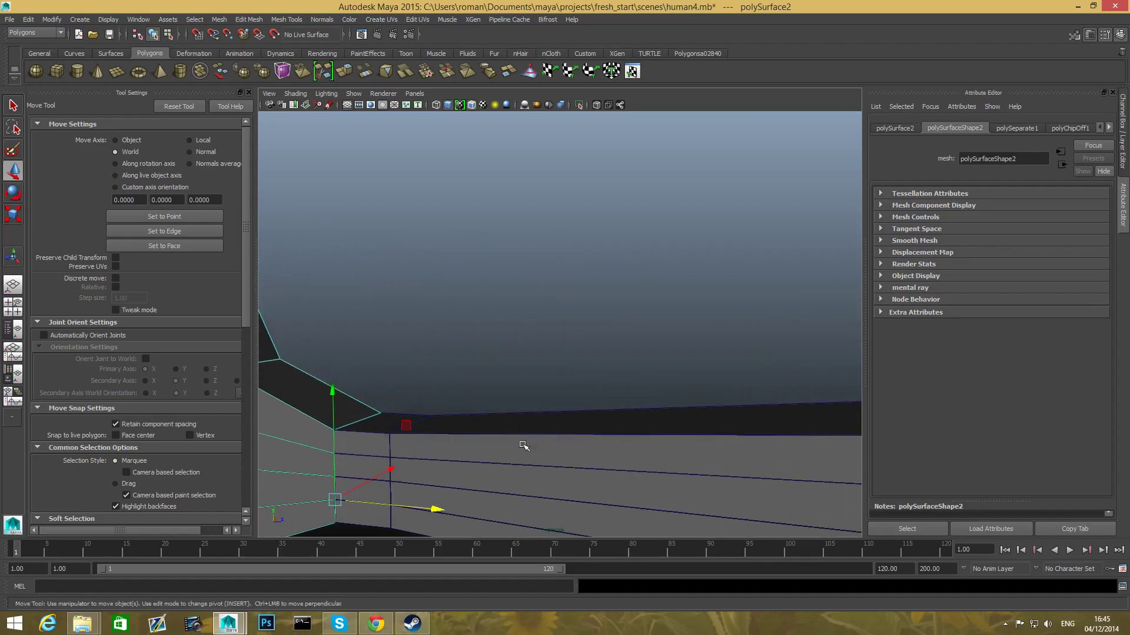
scroll(523, 446, down, 3)
alt+drag(502, 437, 547, 450)
alt+middle_drag(547, 450, 546, 451)
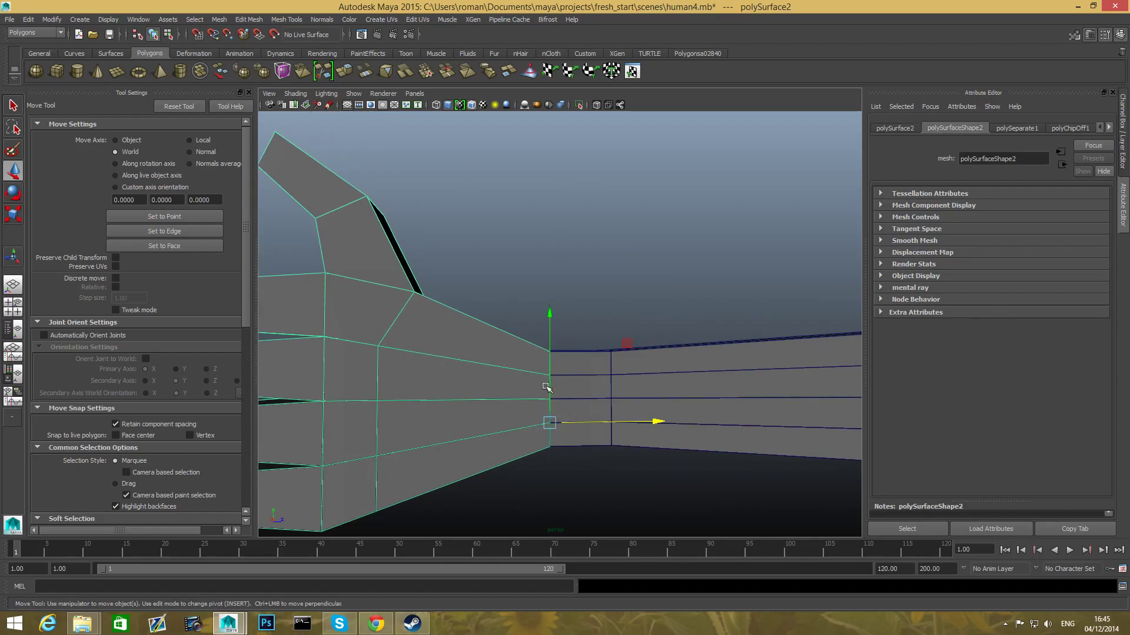
Snap the hand's wrist pivot onto the matching vertex at the end of the forearm.
alt+right_drag(669, 418, 496, 414)
alt+drag(497, 412, 525, 435)
alt+right_drag(525, 434, 516, 384)
key(v)
click(512, 355)
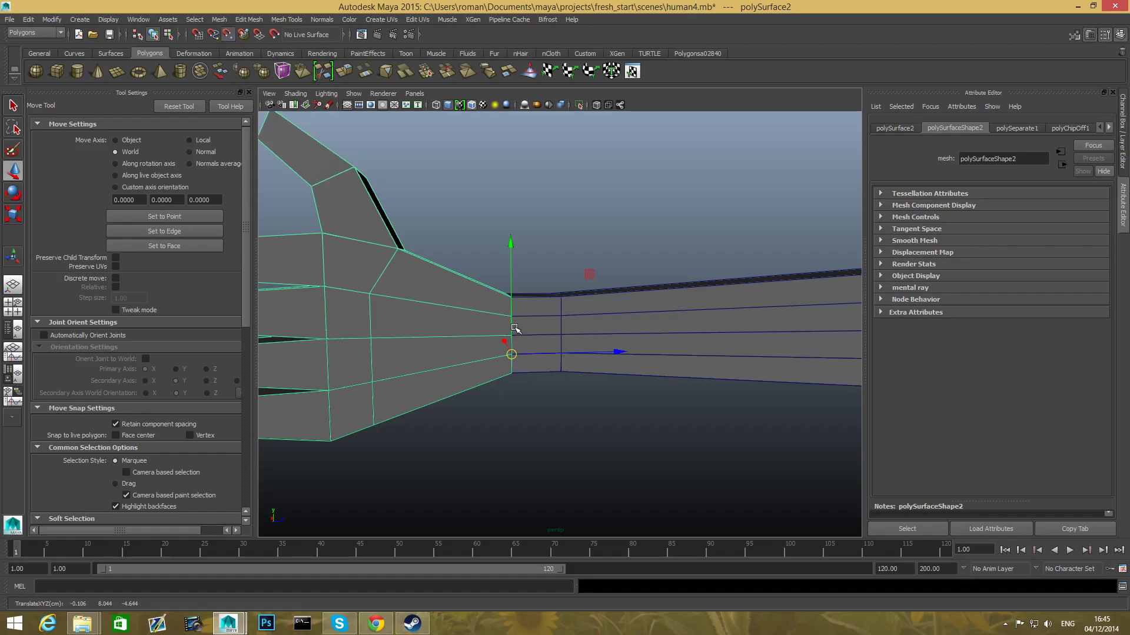
drag(510, 352, 506, 353)
mouse_move(661, 431)
alt+mouse_down()
mouse_move(587, 497)
mouse_move(365, 436)
mouse_move(602, 418)
mouse_move(669, 429)
mouse_move(658, 428)
alt+mouse_up()
Add the body to the hand selection and combine both meshes into one.
click(712, 351)
scroll(676, 404, down, 5)
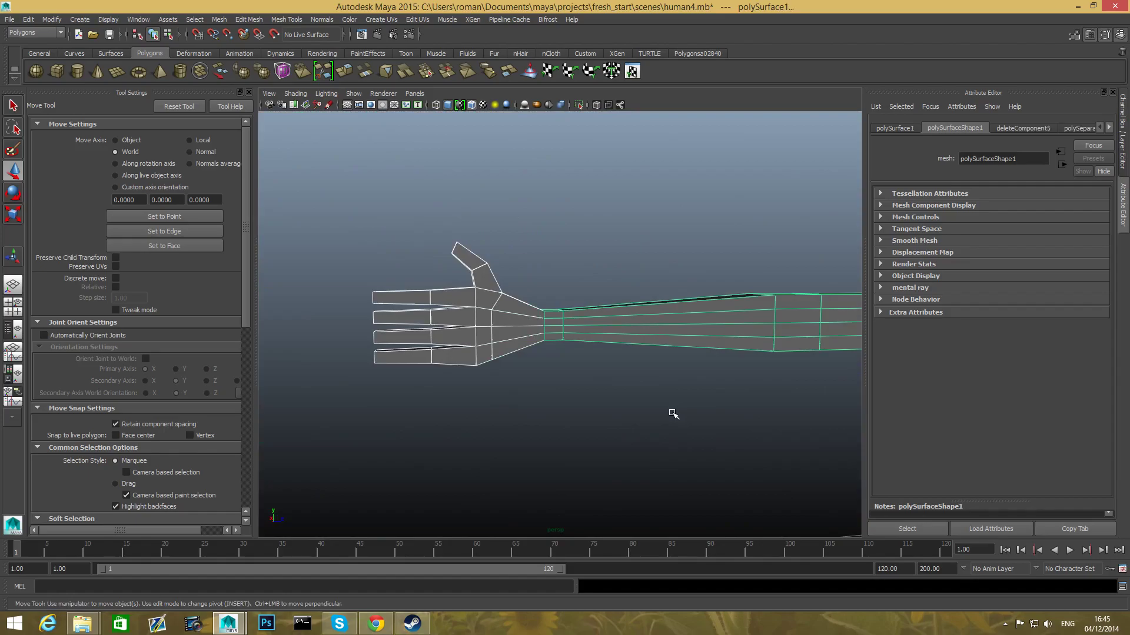
scroll(682, 410, down, 3)
alt+drag(638, 416, 623, 453)
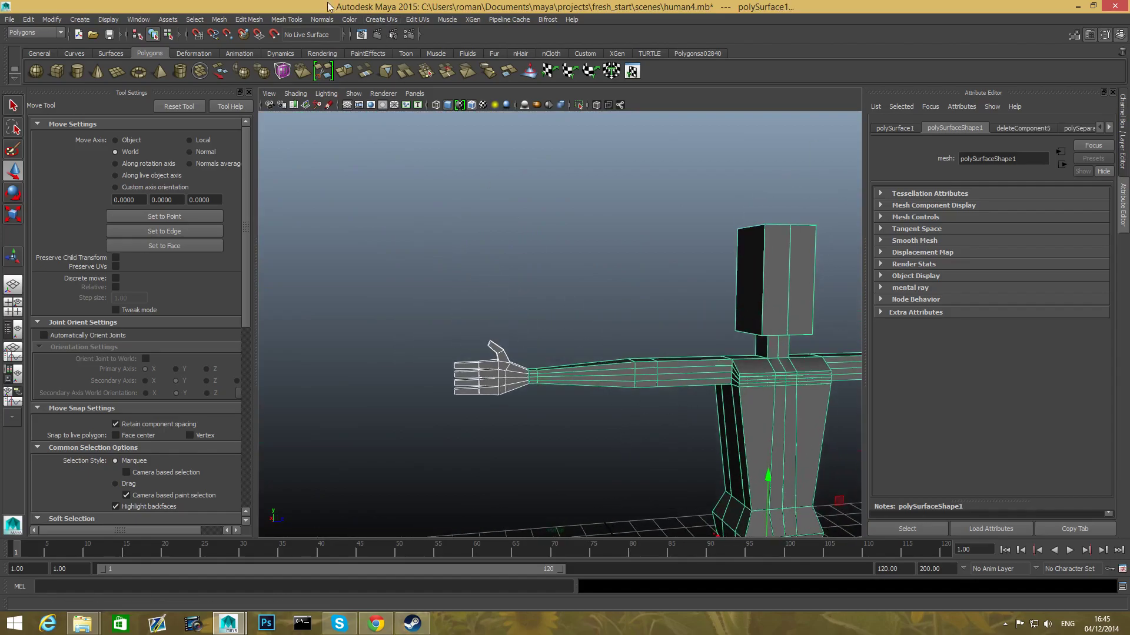
click(251, 20)
mouse_move(219, 19)
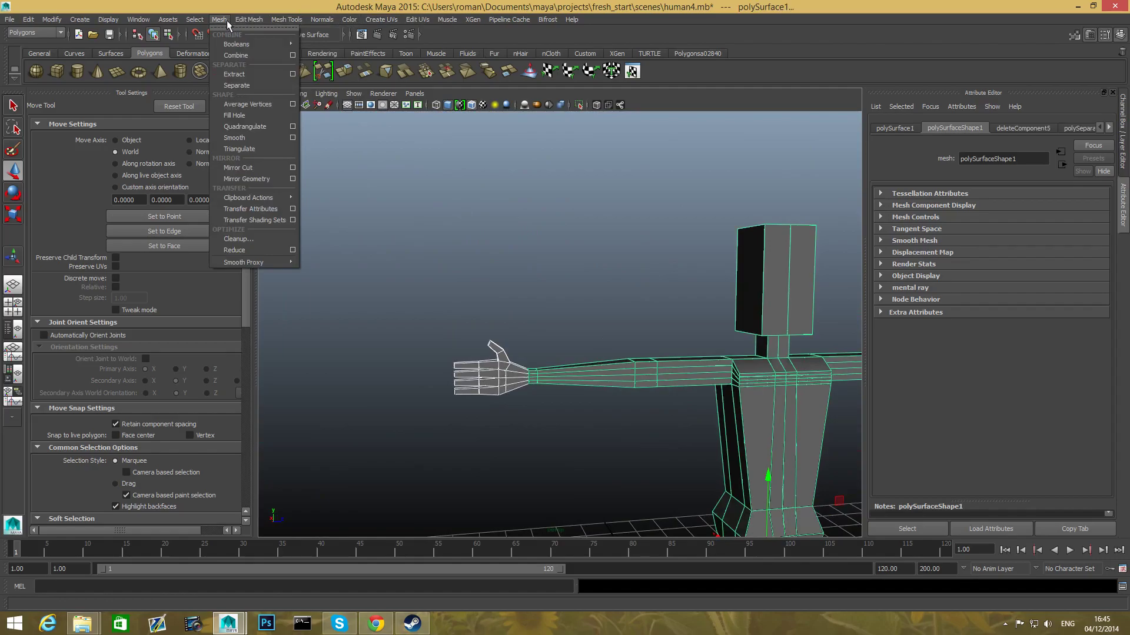
click(236, 56)
Switch the combined mesh to vertex selection and select the ring of vertices where the hand meets the forearm.
alt+drag(534, 391, 527, 386)
alt+right_drag(527, 386, 611, 419)
alt+drag(611, 419, 708, 335)
alt+drag(598, 360, 591, 357)
right_drag(592, 352, 542, 342)
alt+drag(569, 351, 567, 353)
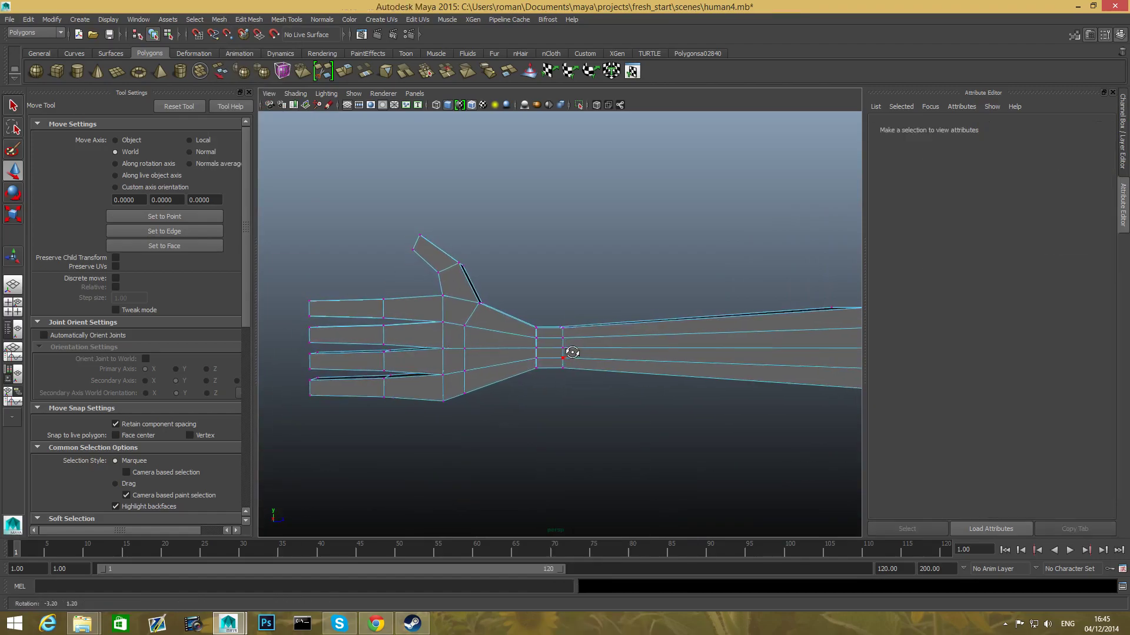
drag(517, 300, 551, 432)
alt+right_drag(551, 432, 658, 477)
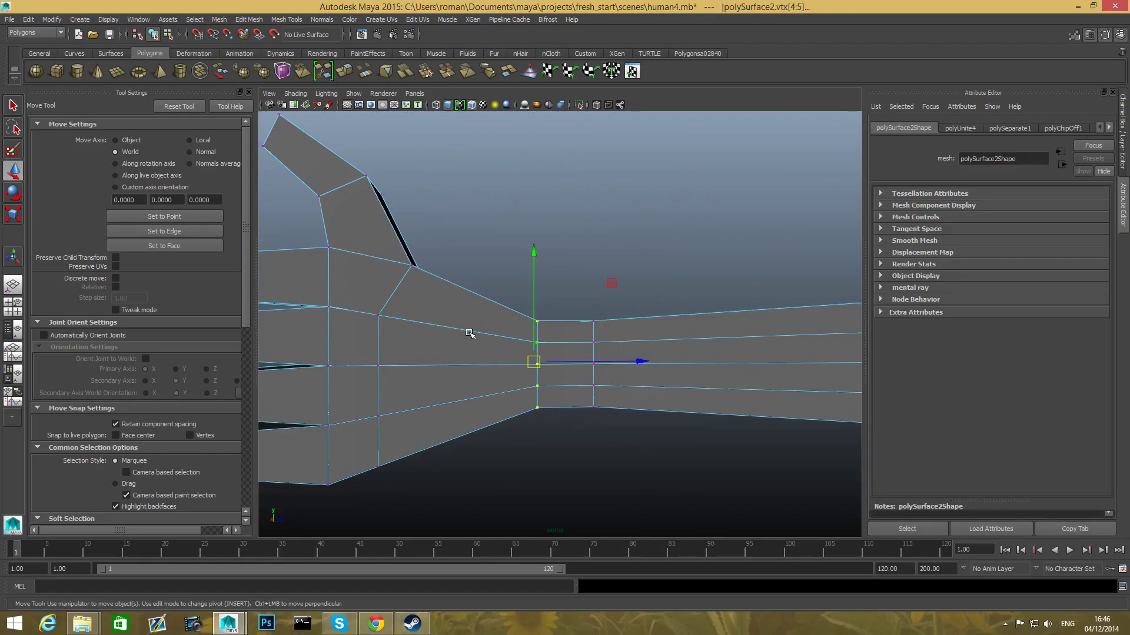
Check the selected wrist vertices from both sides and merge them with Merge Components.
alt+drag(445, 338, 174, 351)
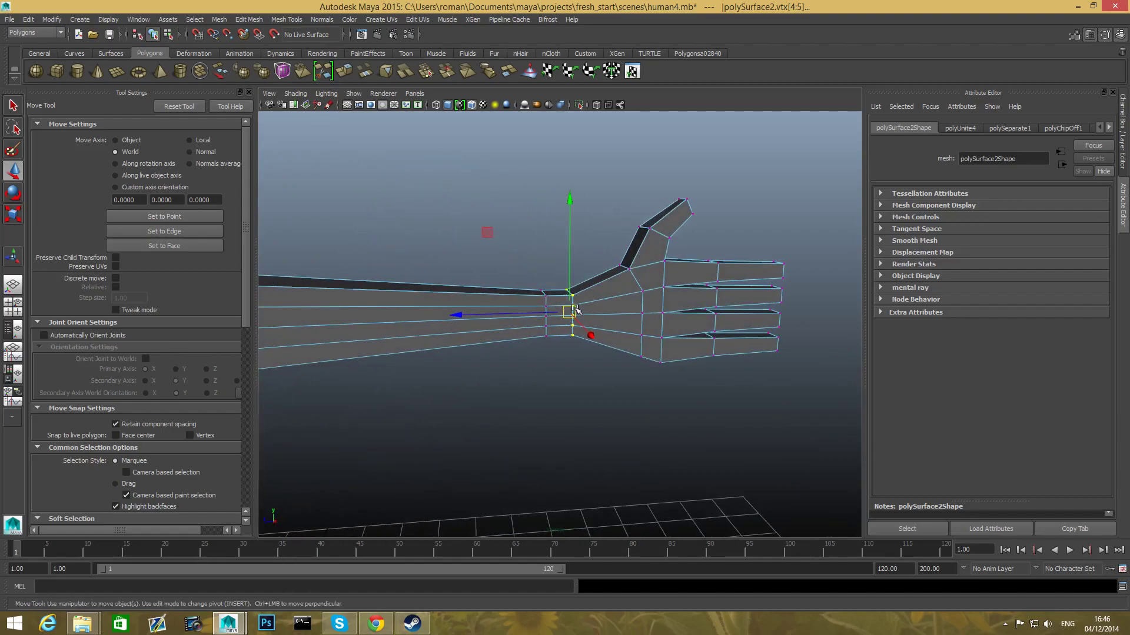
alt+drag(456, 315, 744, 318)
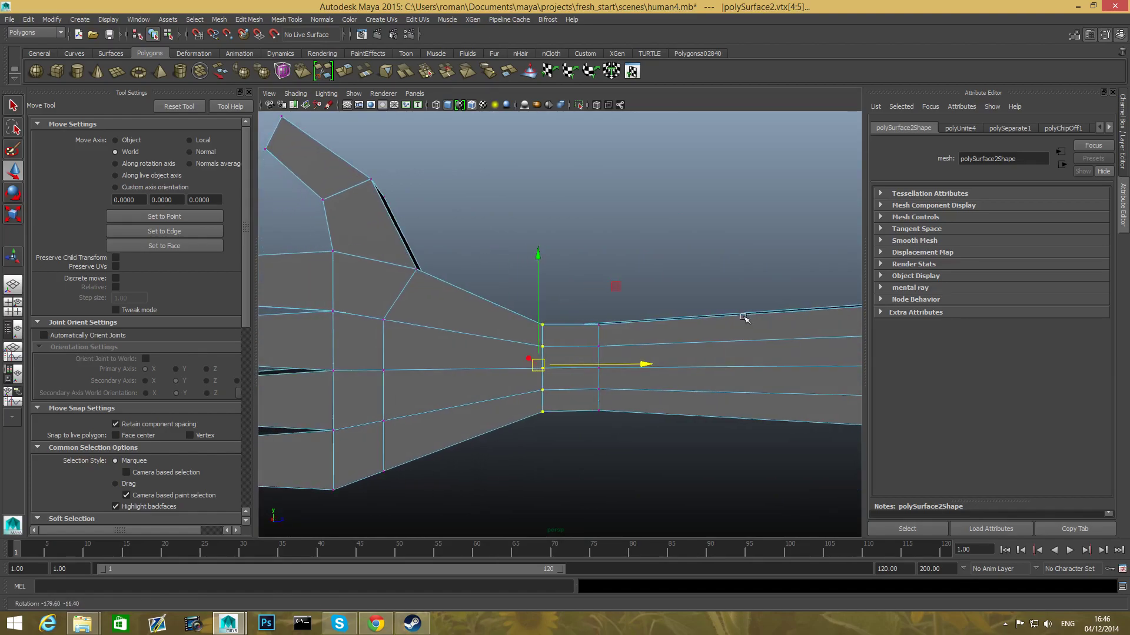
alt+drag(526, 351, 482, 368)
alt+right_drag(482, 369, 547, 416)
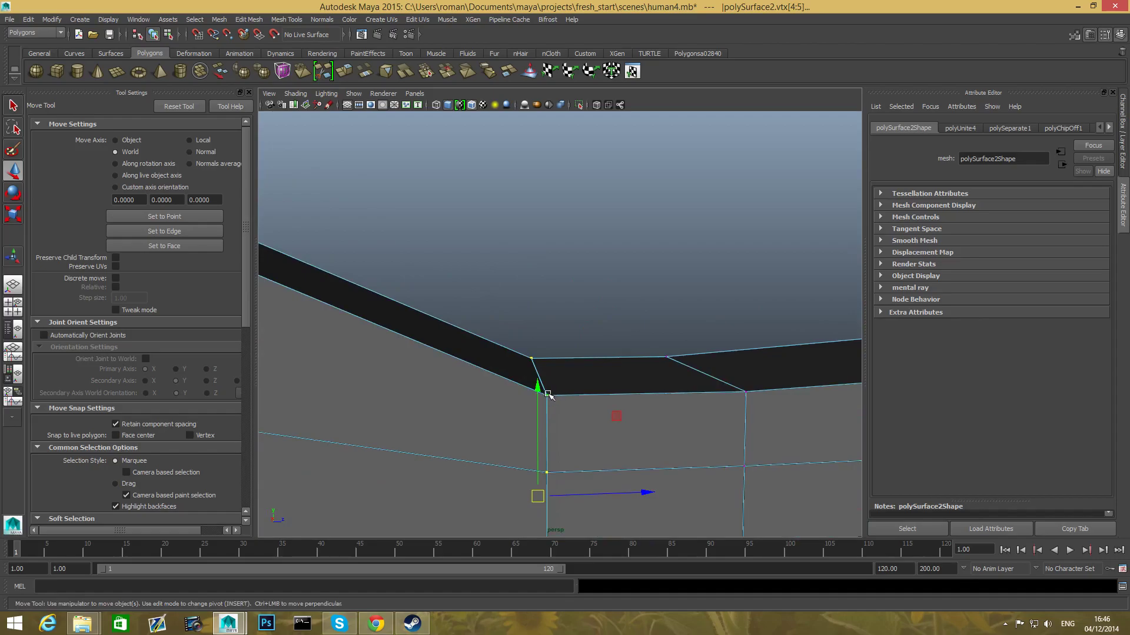
alt+right_drag(618, 280, 545, 257)
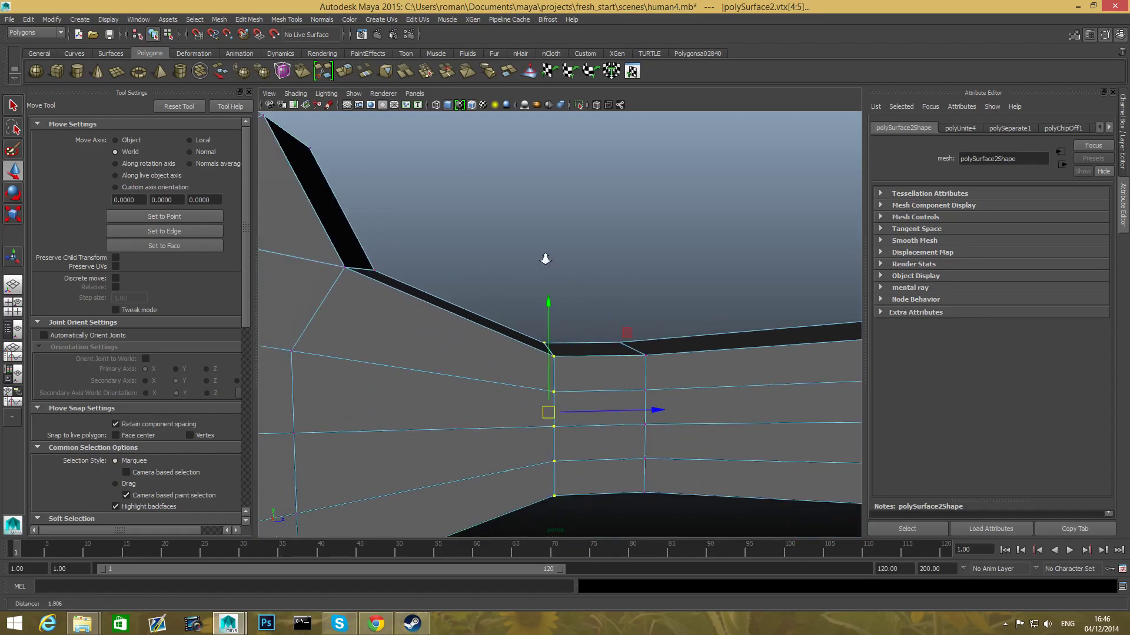
click(218, 20)
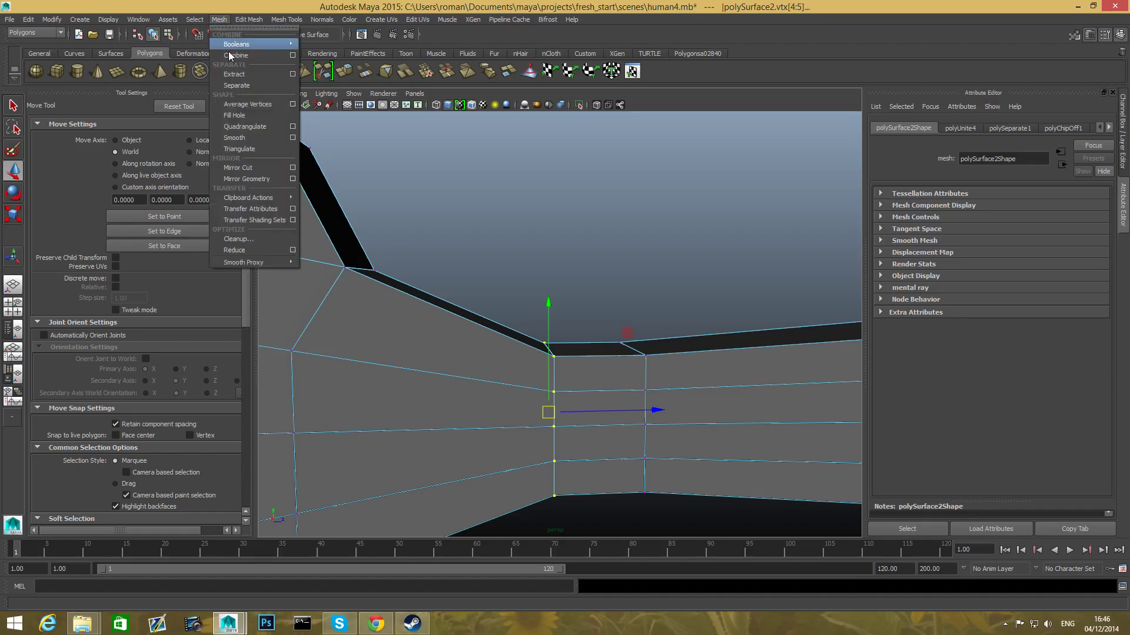
mouse_move(249, 19)
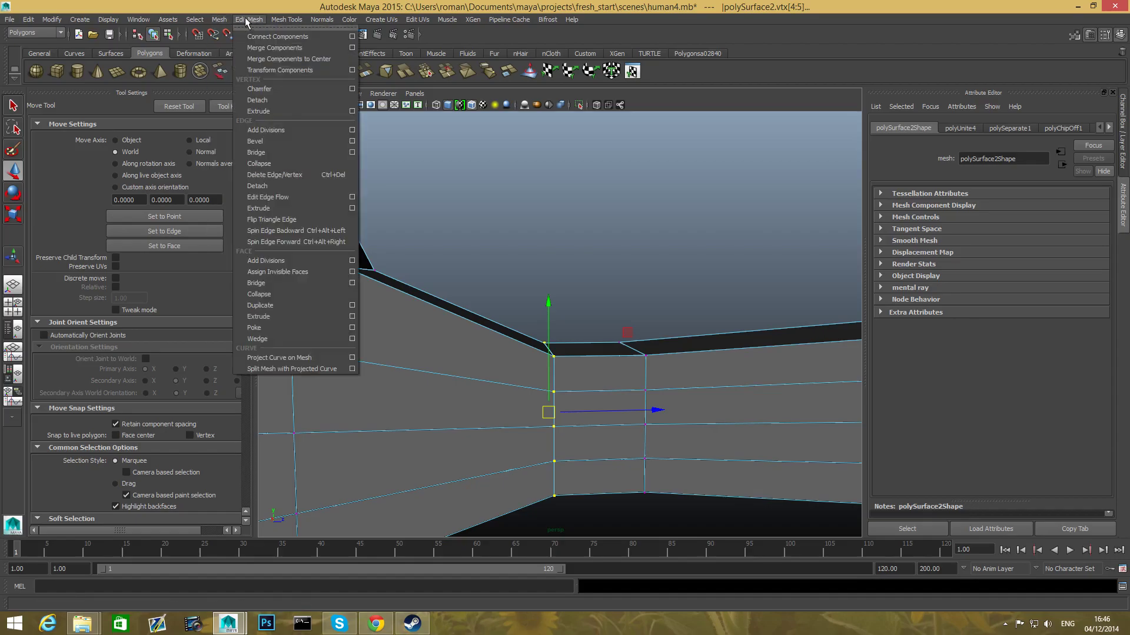
click(262, 48)
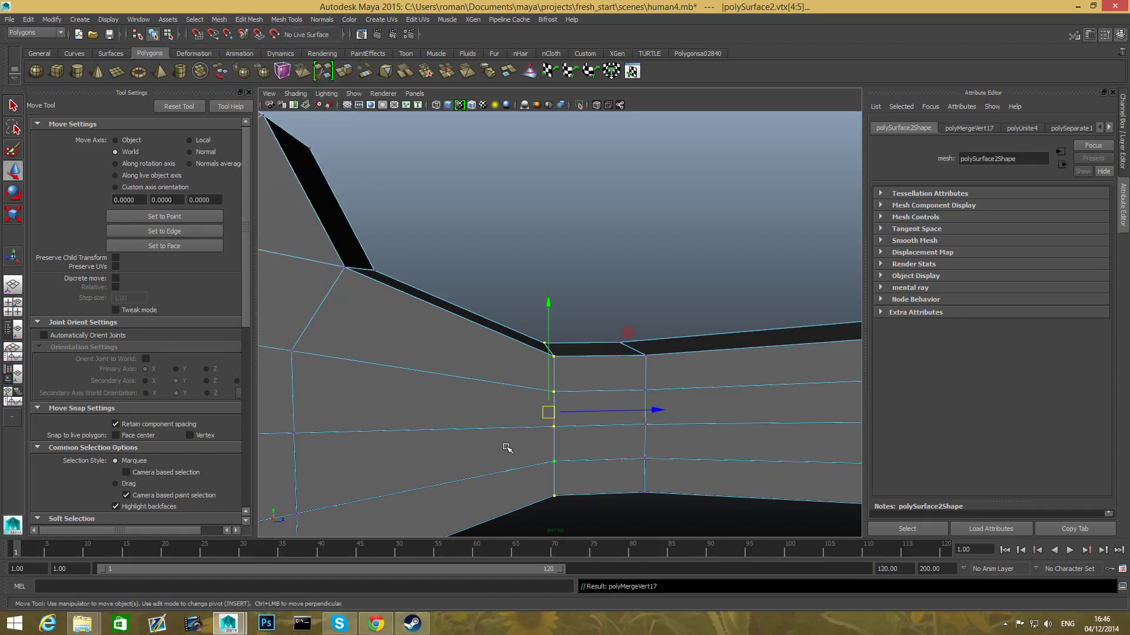
Test the merged wrist by moving one of its vertices along the arm, and undo the move.
key(F8)
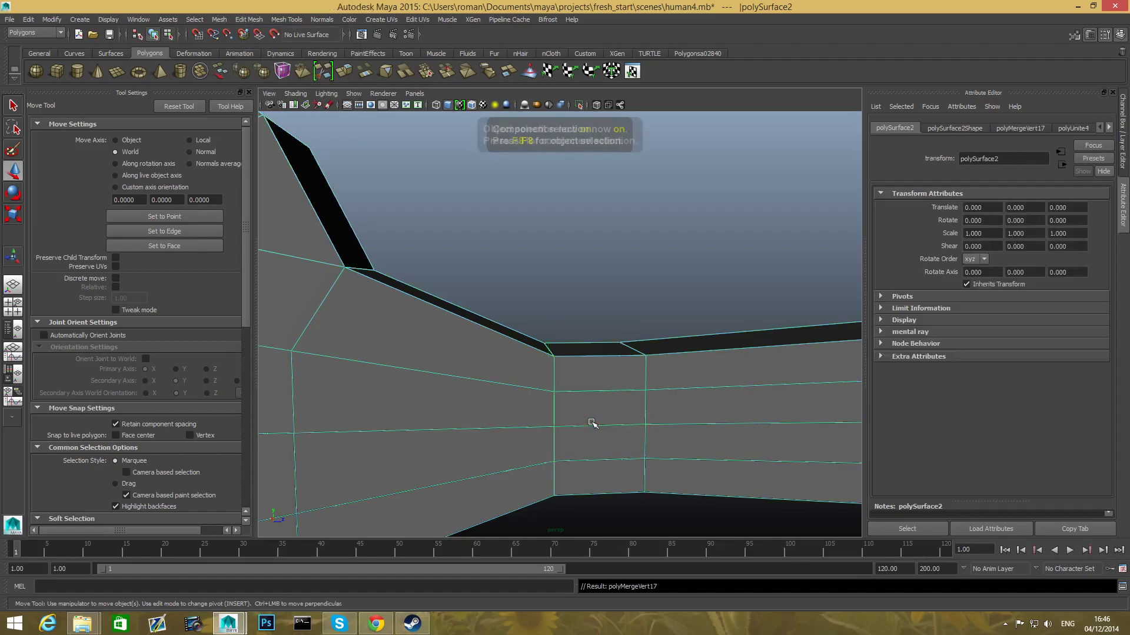
click(614, 325)
click(614, 360)
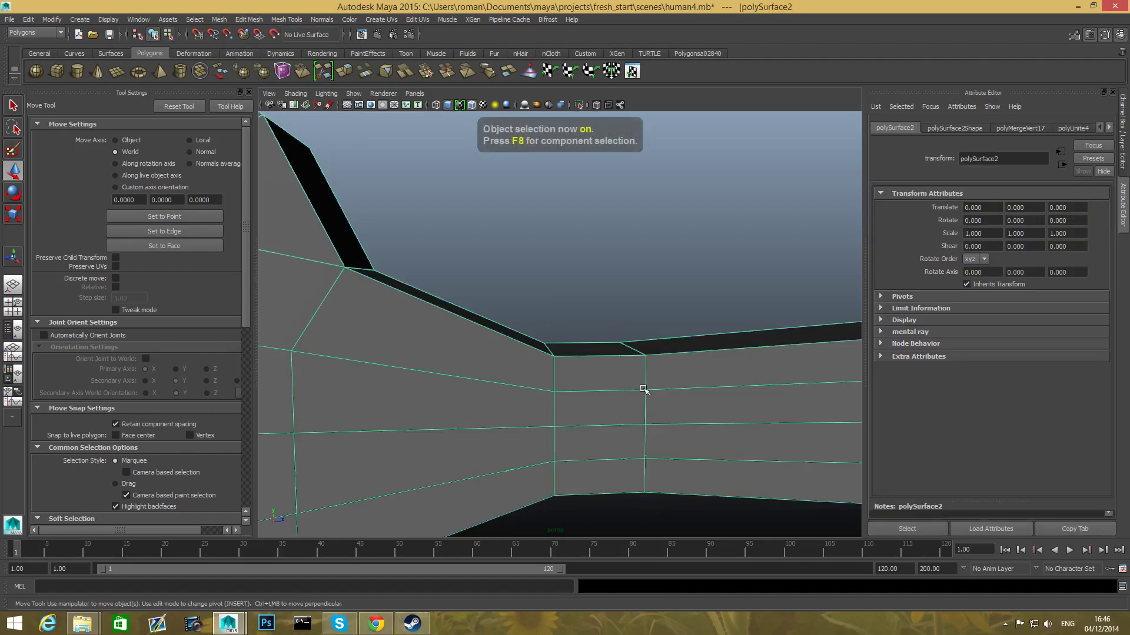
scroll(635, 387, down, 3)
right_drag(534, 363, 516, 363)
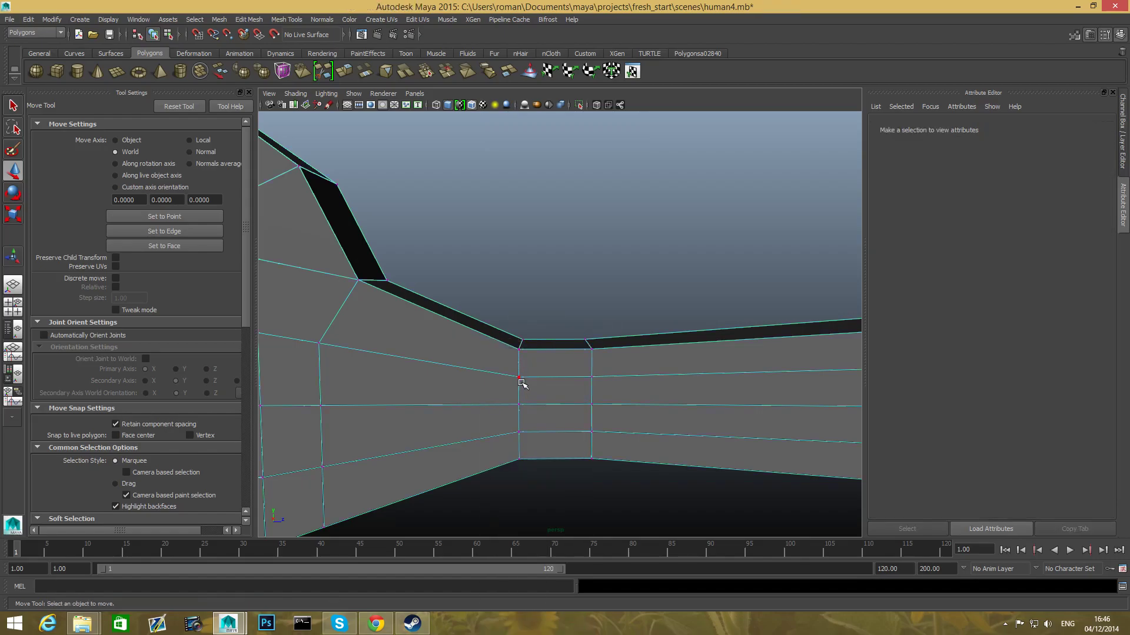
click(518, 377)
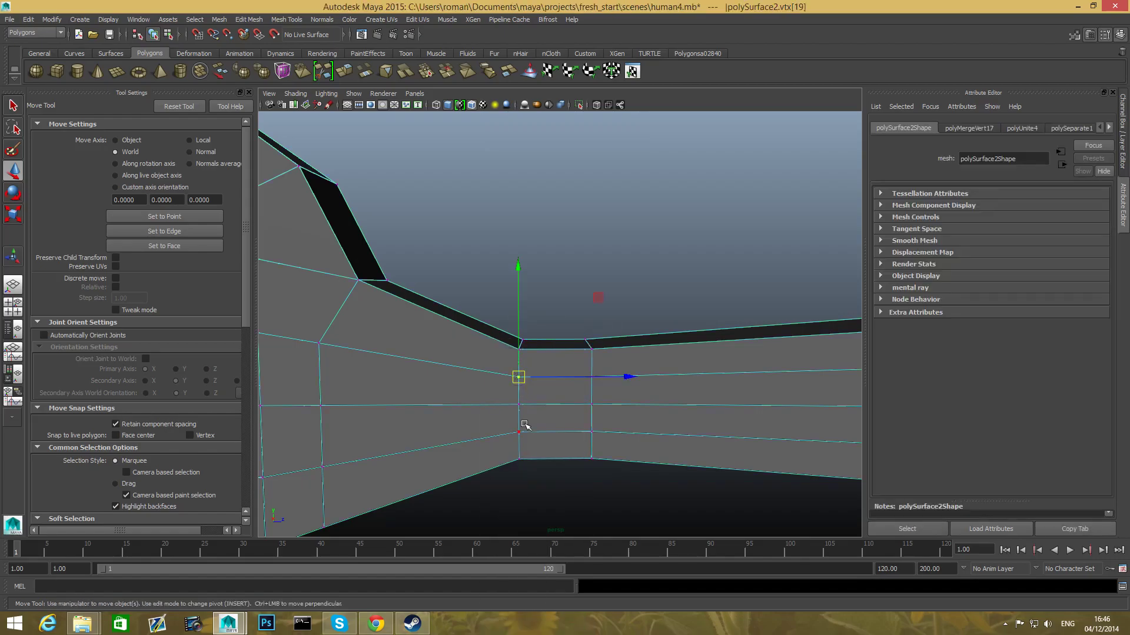
drag(627, 376, 636, 399)
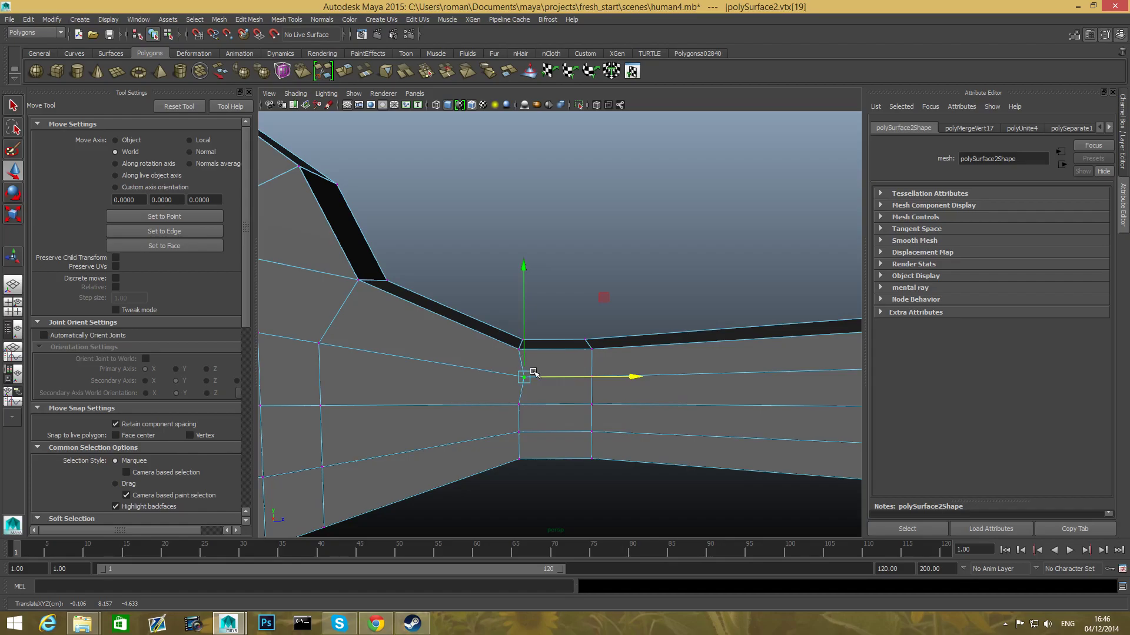
key(ctrl+z)
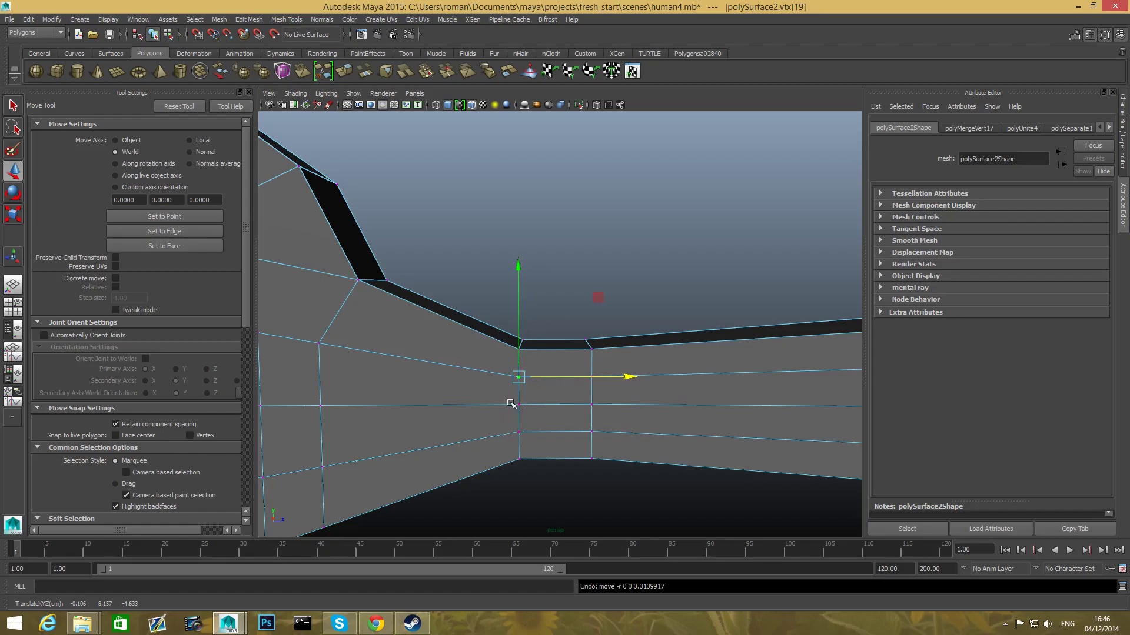
Preview the mesh smoothed to inspect the wrist and hand, and return to the unsmoothed display.
key(3)
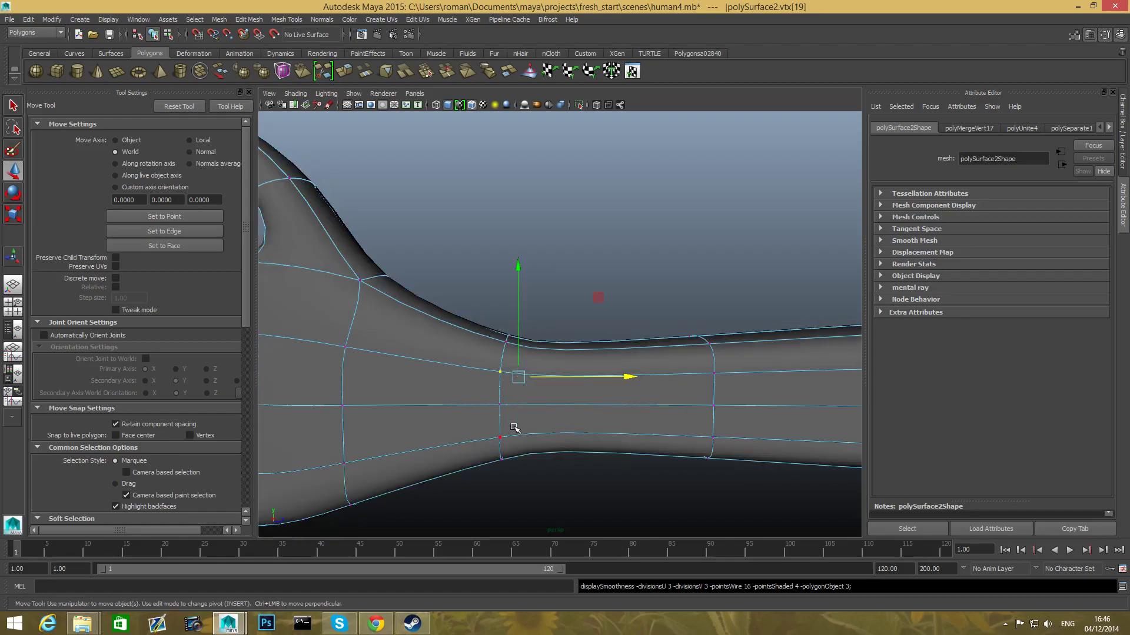
scroll(512, 428, down, 5)
alt+drag(509, 429, 512, 330)
alt+right_drag(512, 330, 536, 404)
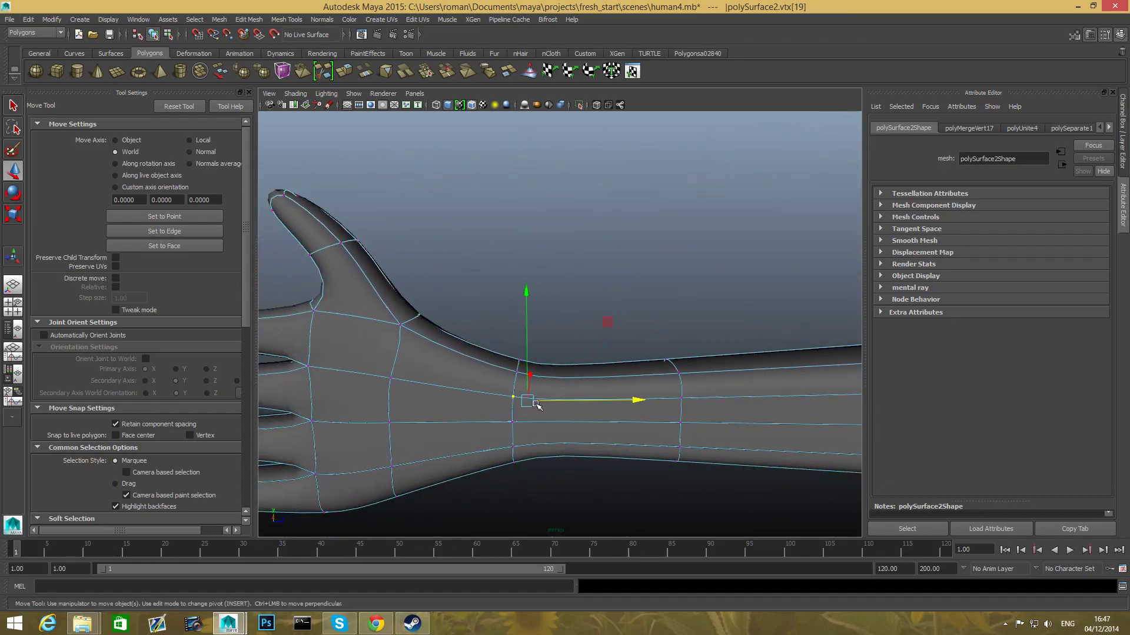
key(1)
Save the scene under the new file name human6.mb in the project's scenes folder.
alt+right_drag(670, 430, 606, 378)
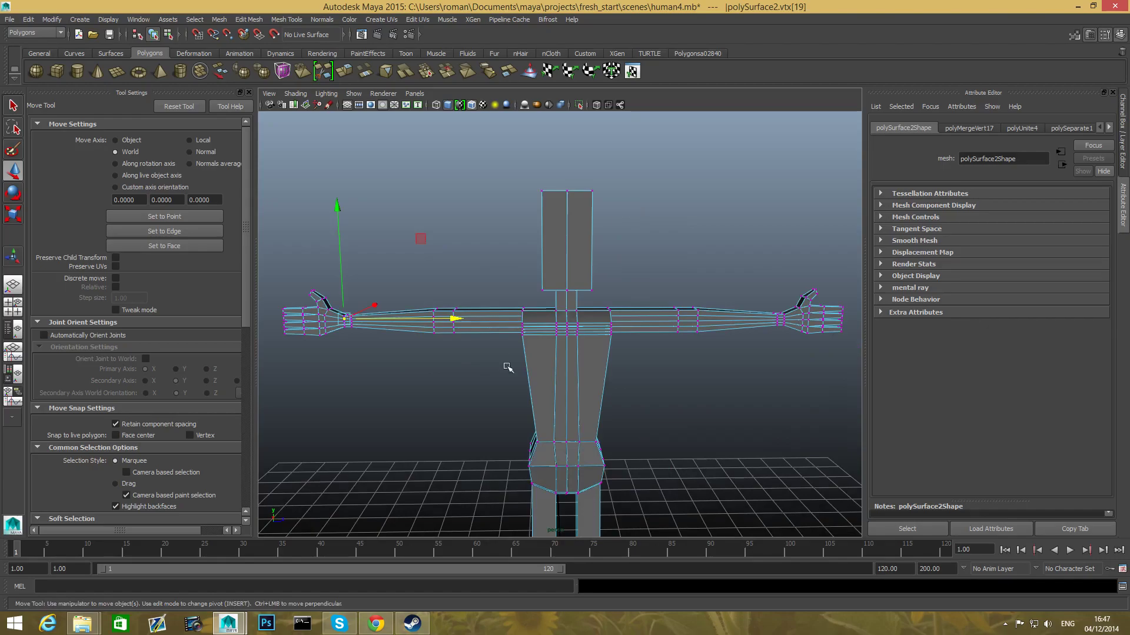
alt+middle_drag(575, 402, 492, 251)
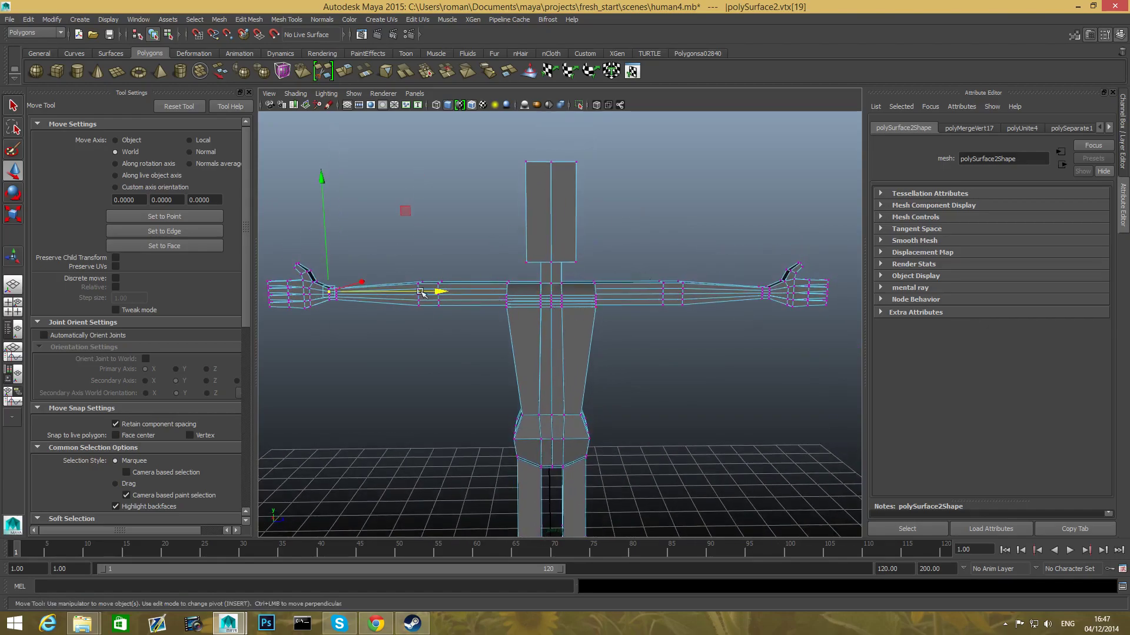
click(9, 20)
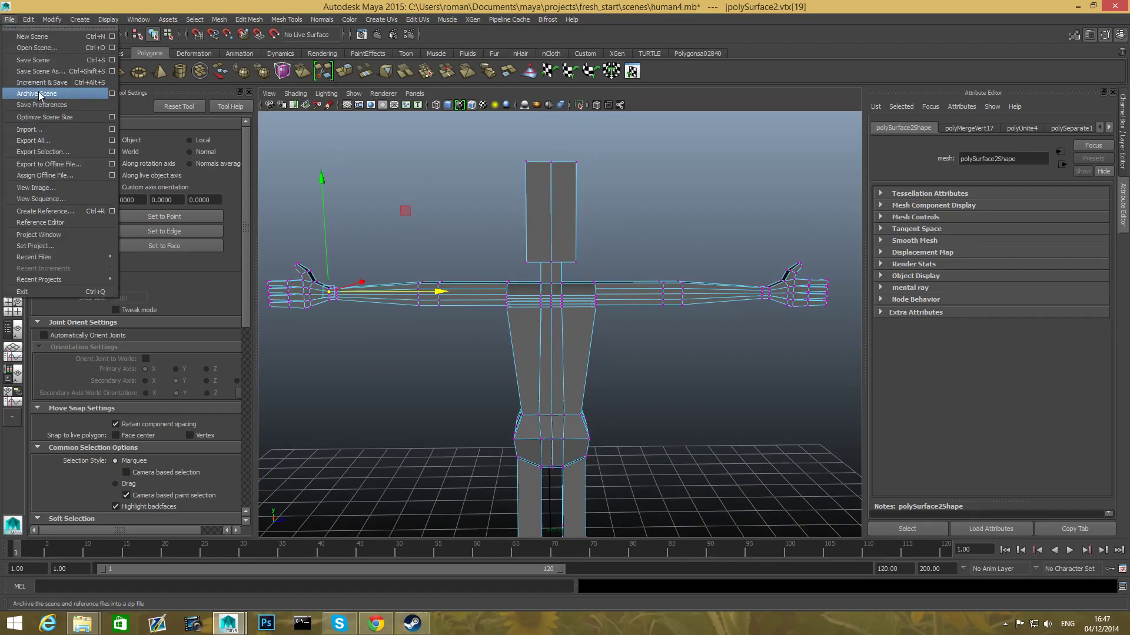
click(47, 72)
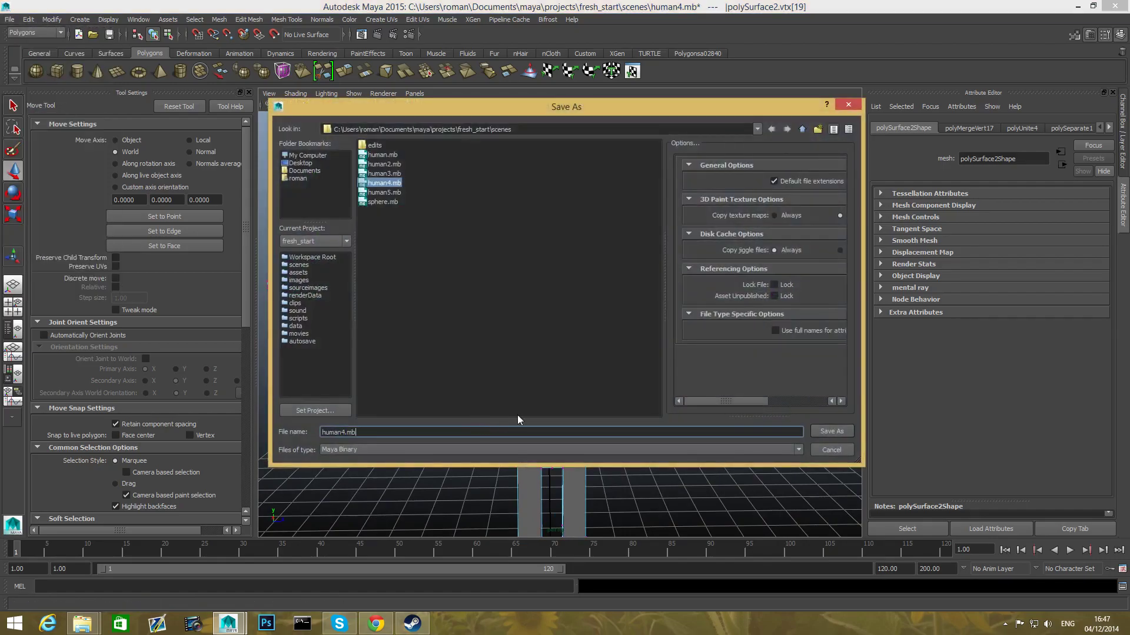
click(343, 432)
key(BackSpace)
text(6)
click(836, 432)
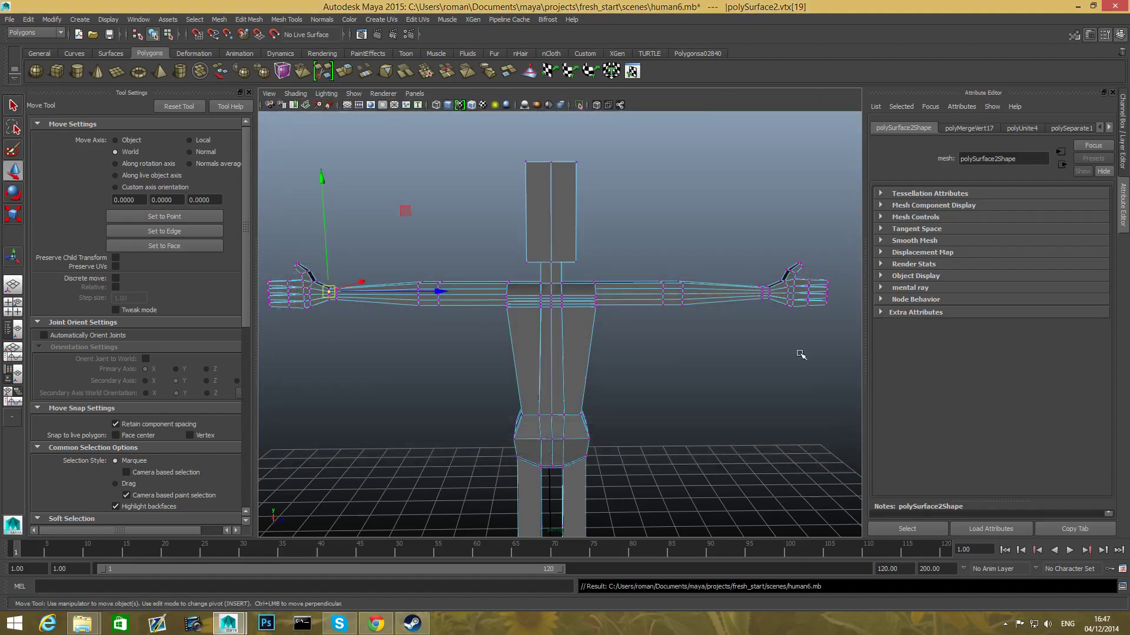
Examine the whole figure from the front and the side, checking both arms, the hands and the overall proportions.
scroll(628, 274, down, 2)
mouse_move(577, 364)
alt+mouse_down()
mouse_move(576, 376)
mouse_move(576, 363)
alt+mouse_up()
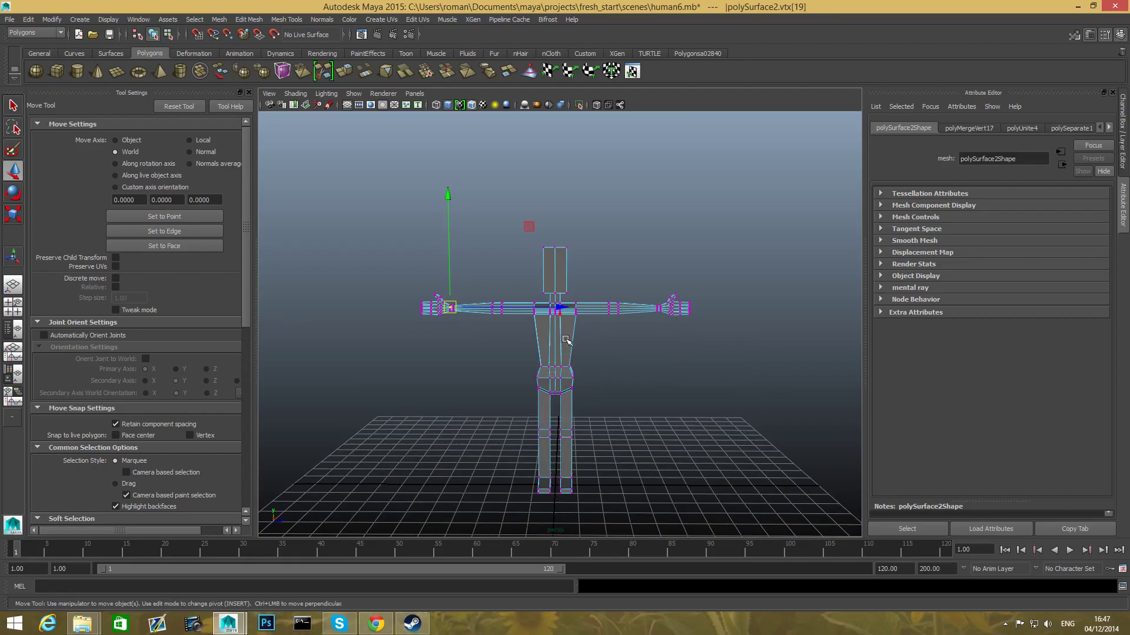
scroll(566, 340, up, 3)
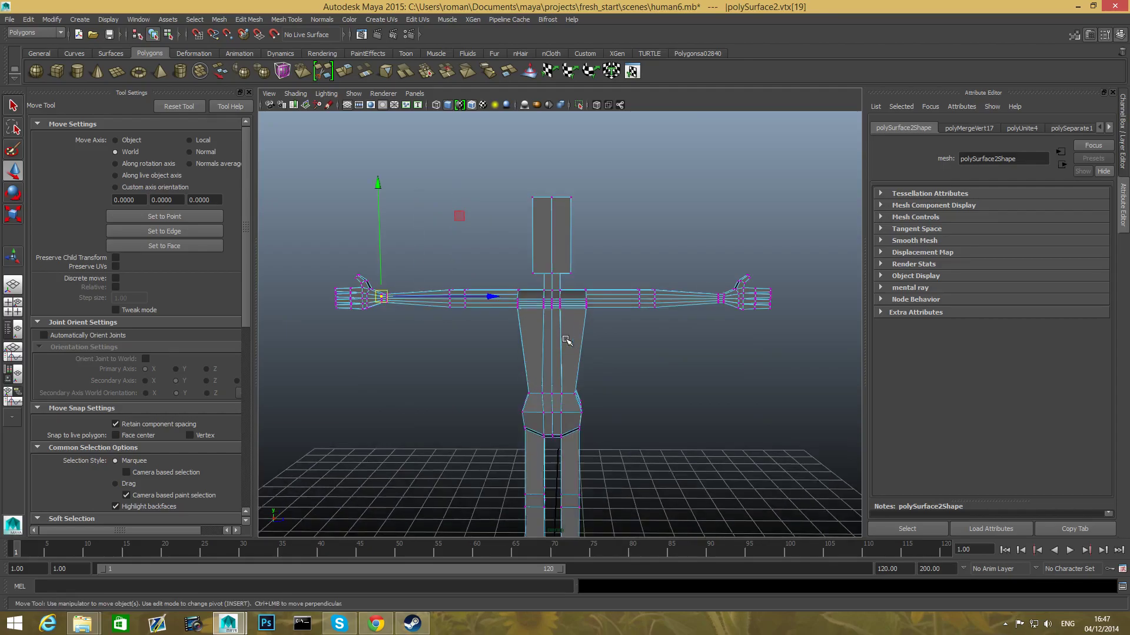
alt+drag(567, 341, 569, 343)
alt+right_drag(569, 343, 618, 406)
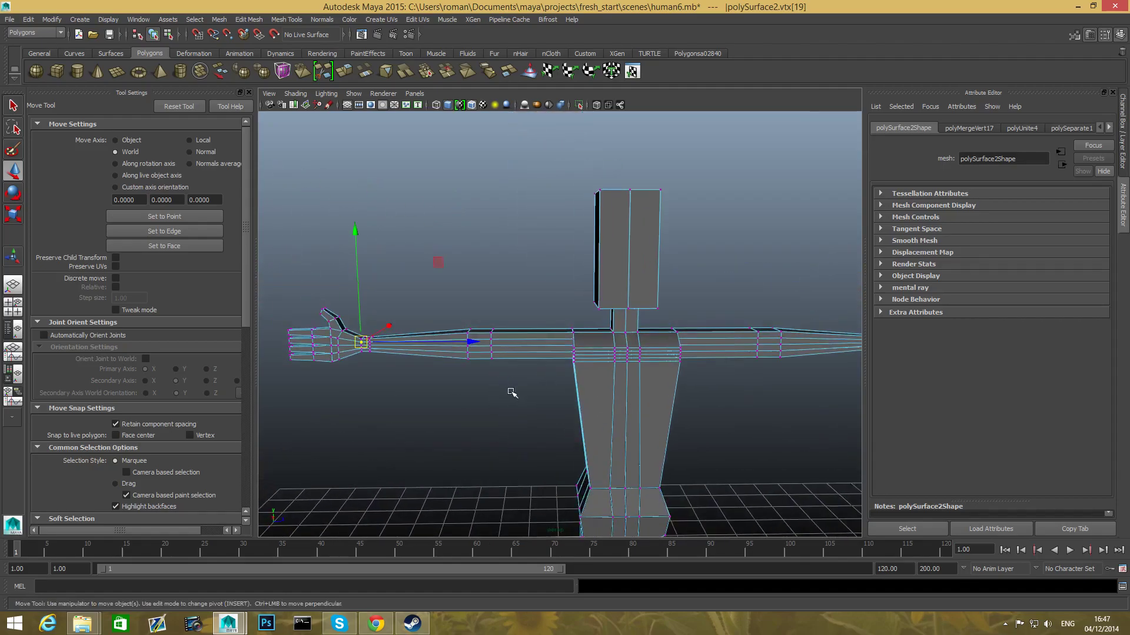
alt+right_drag(541, 352, 565, 348)
alt+drag(565, 347, 459, 336)
alt+right_drag(459, 336, 492, 351)
alt+drag(492, 351, 524, 303)
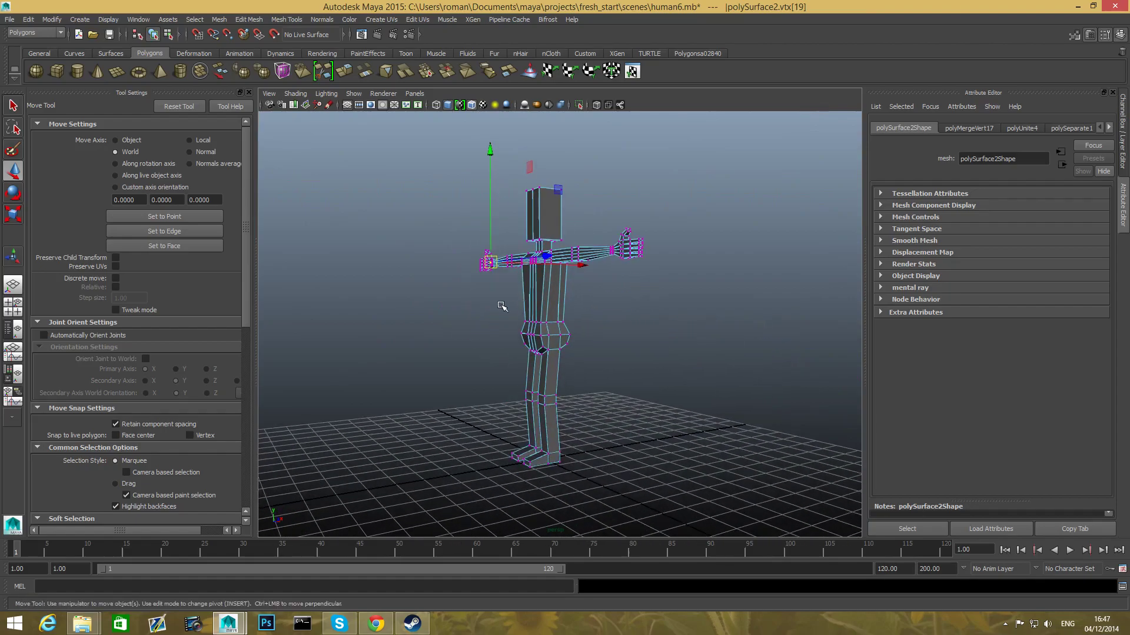